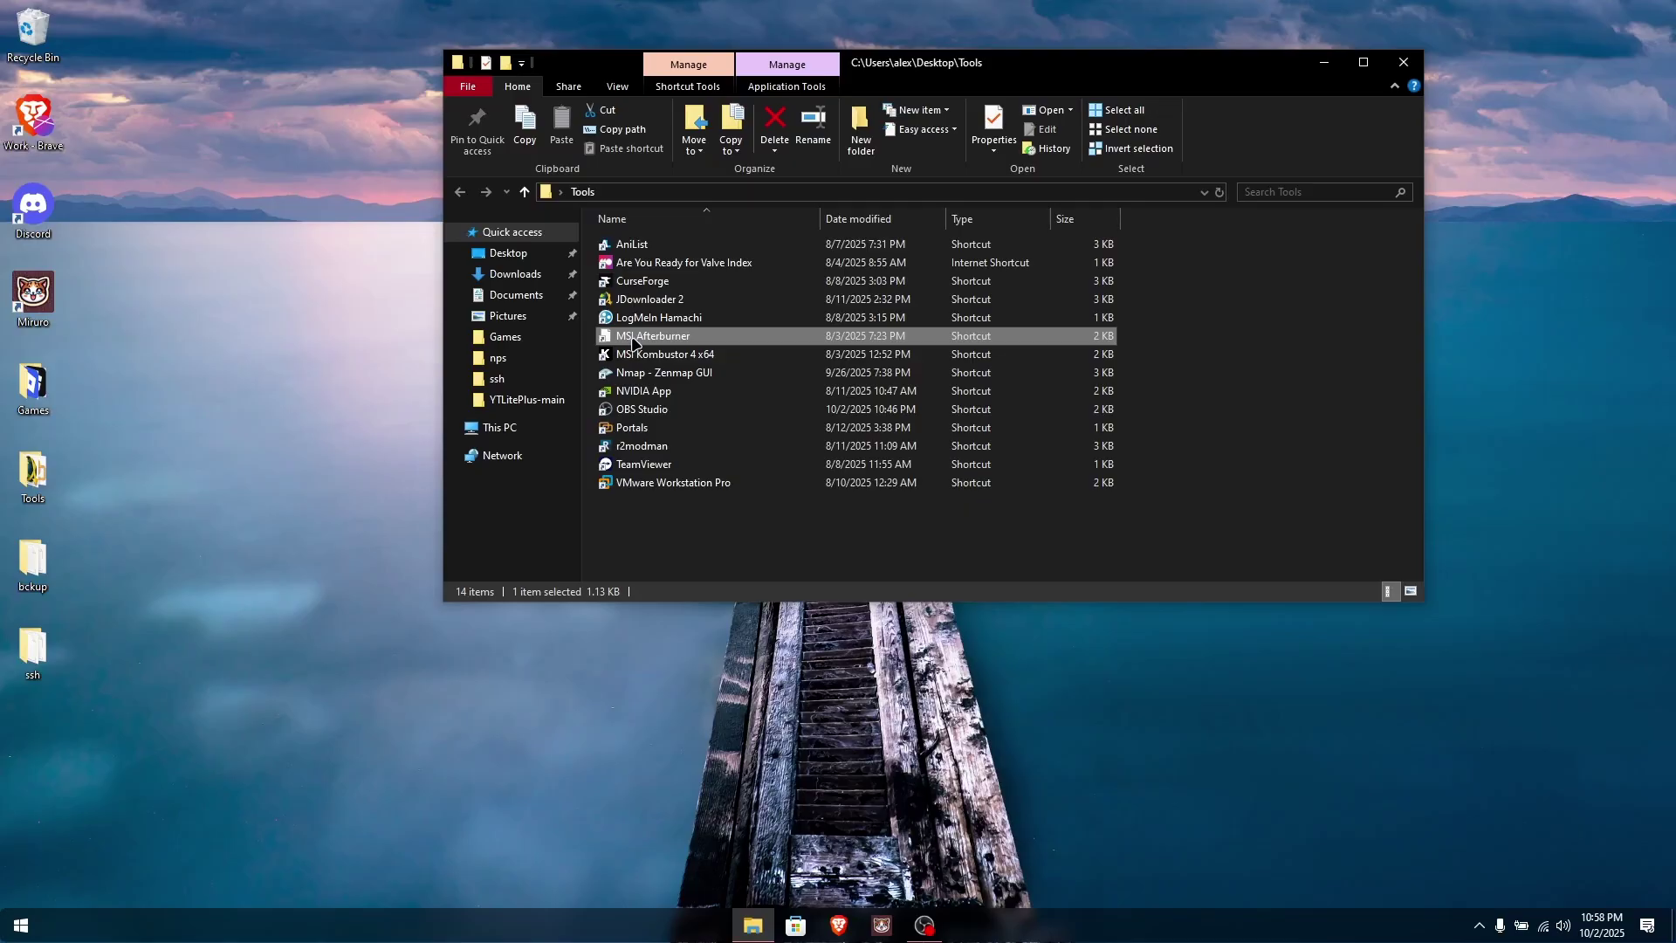
# Open MSI Afterburner from the Tools folder and reset the GPU clock offsets to their defaults
pyautogui.doubleClick(635, 339)
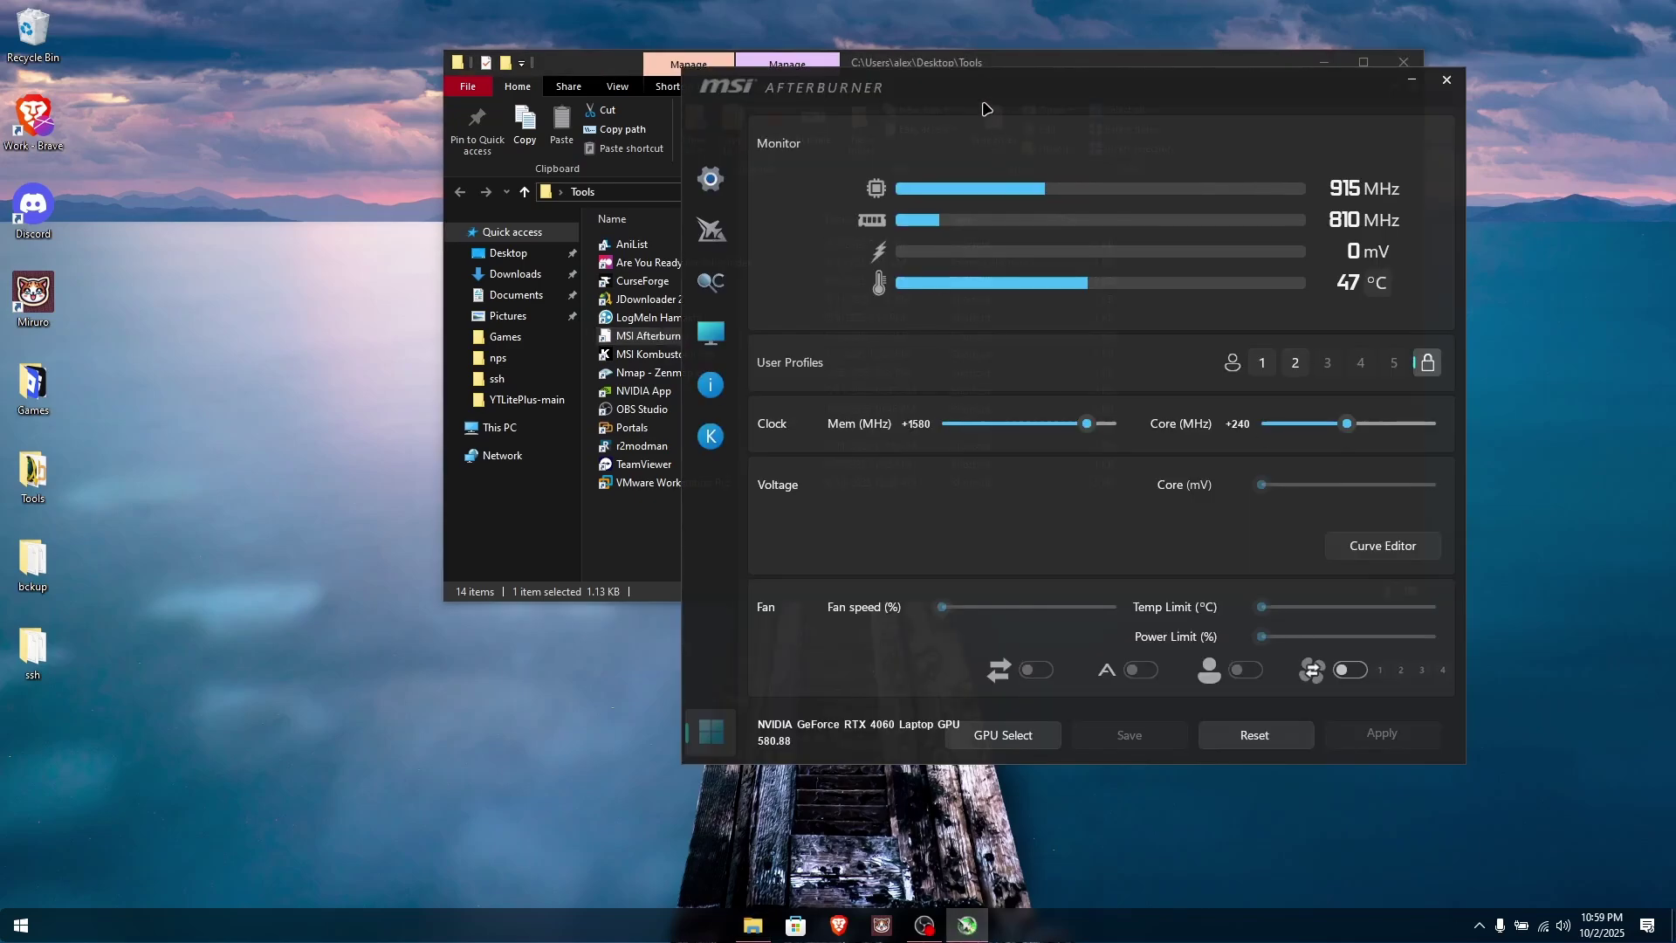
pyautogui.moveTo(986, 109); pyautogui.dragTo(629, 105)
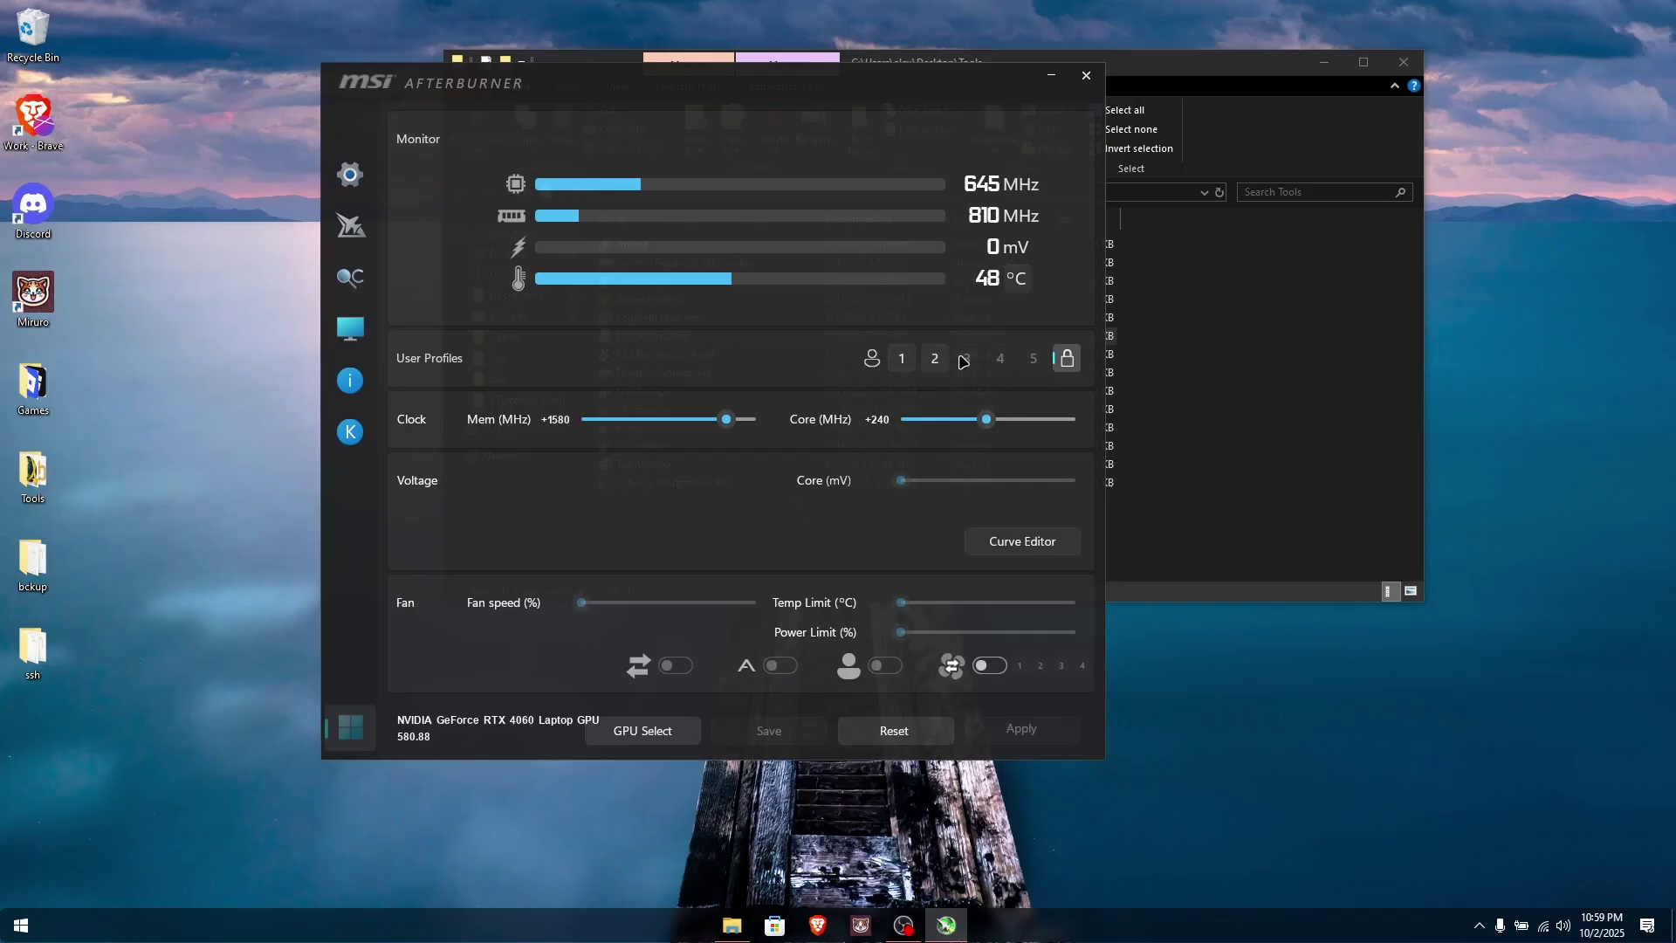
pyautogui.click(1067, 358)
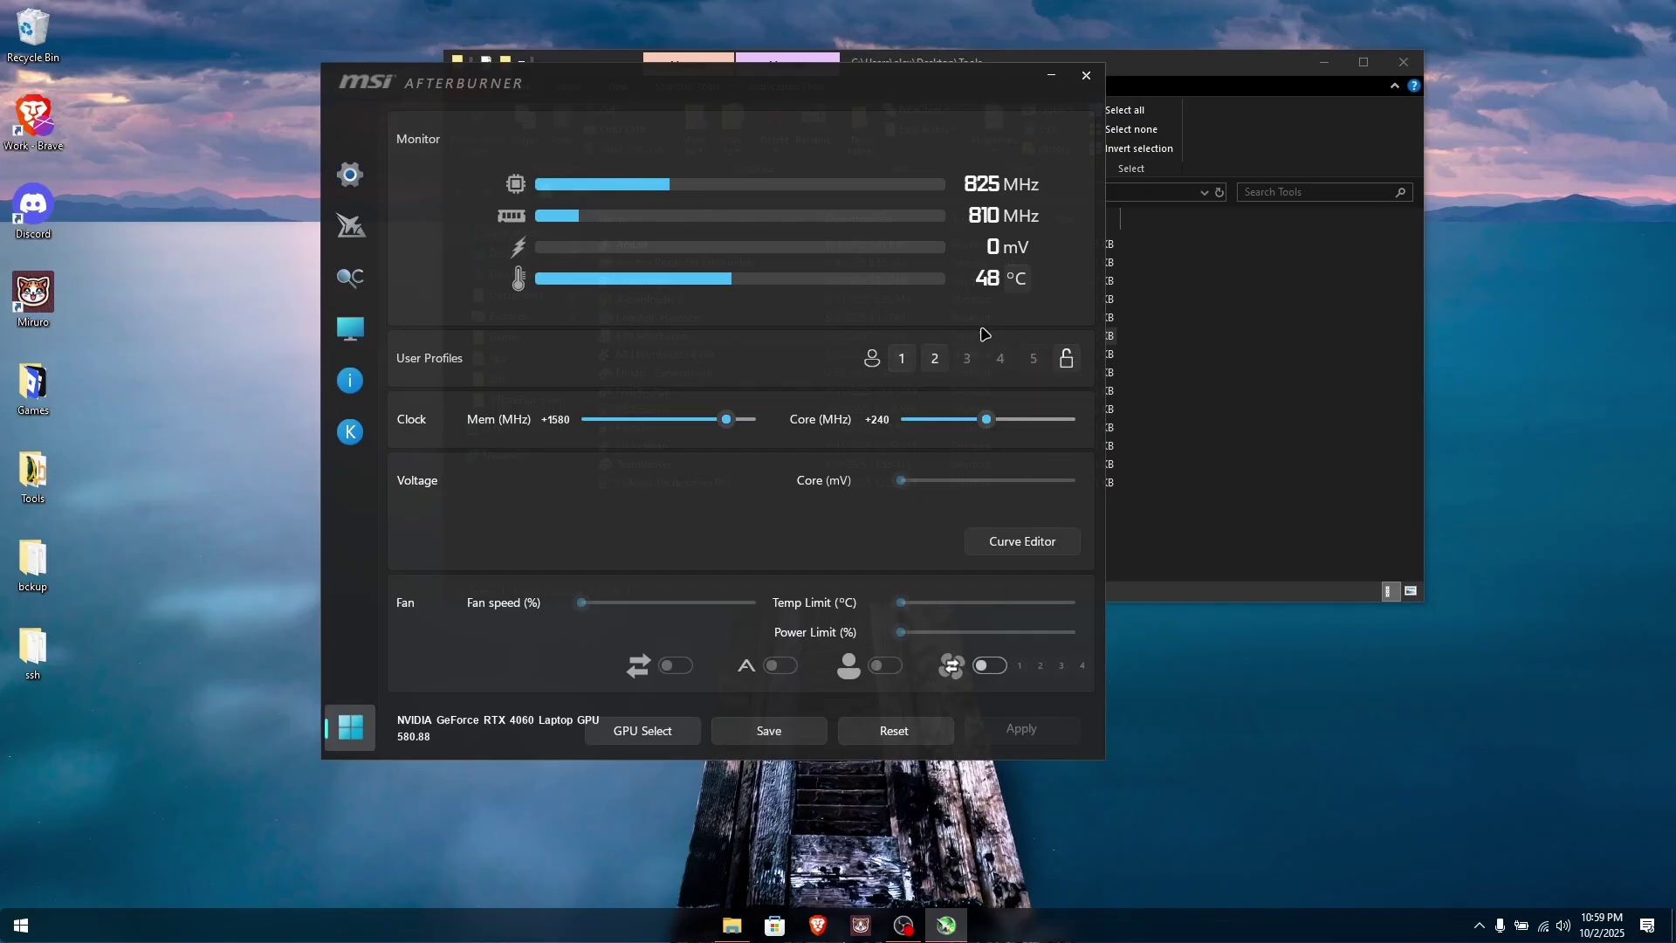
pyautogui.click(1067, 358)
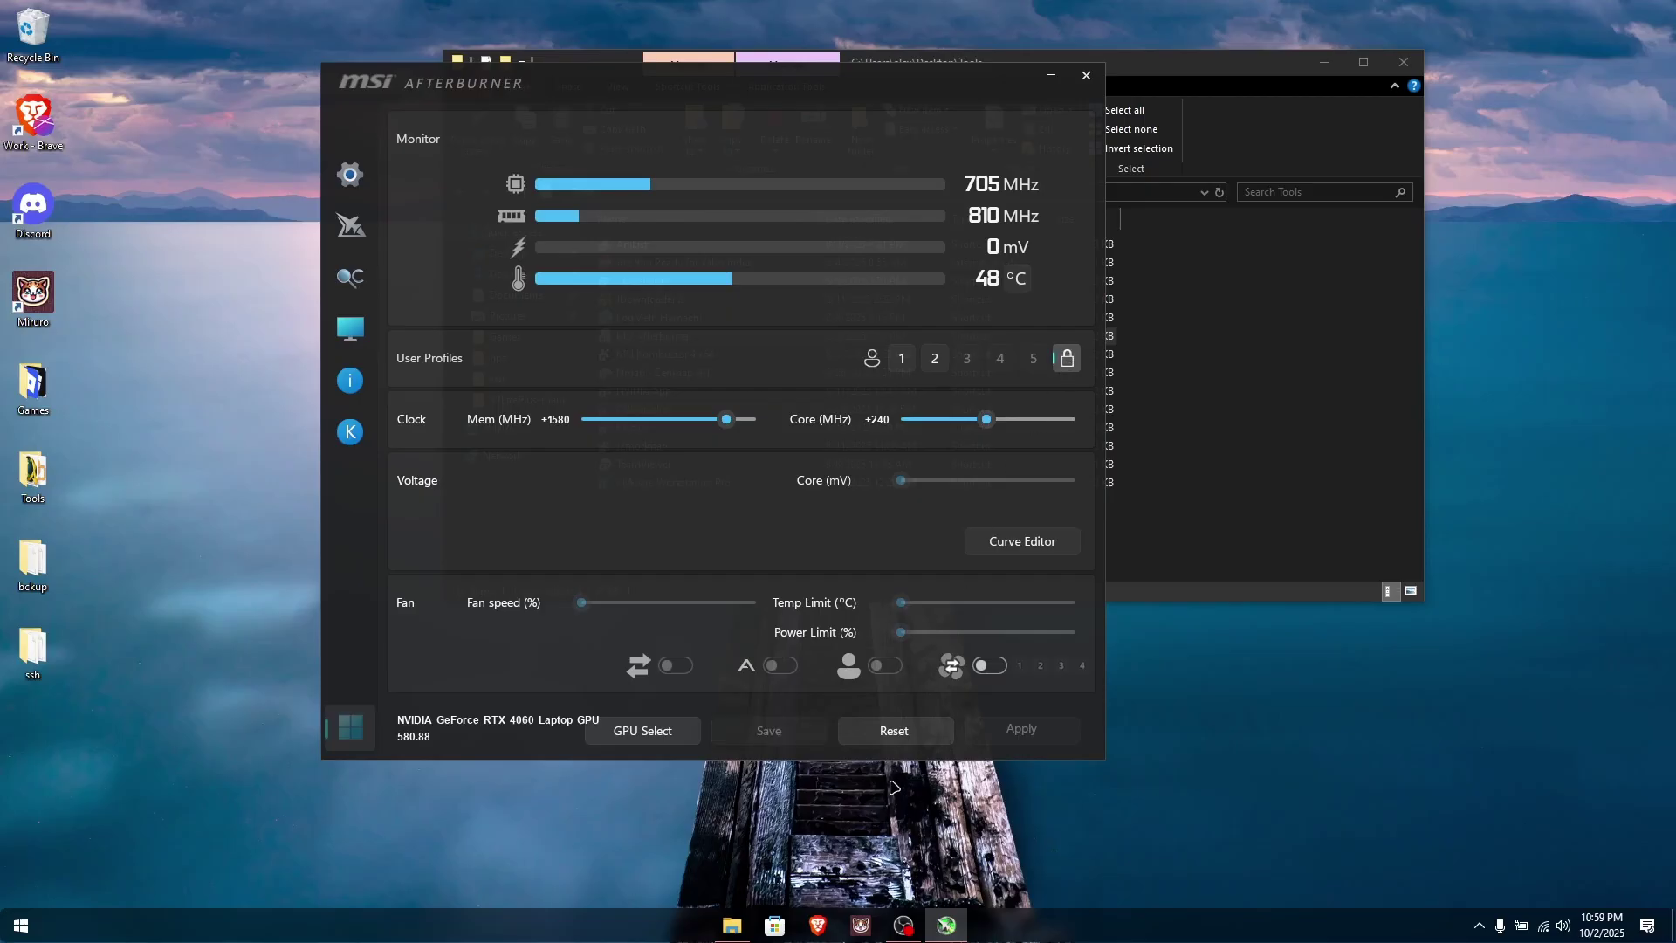
pyautogui.click(899, 736)
# Move the Afterburner window clear of the Tools folder and launch MSI Kombustor 4 x64 from it
pyautogui.moveTo(821, 87); pyautogui.dragTo(1354, 89)
pyautogui.click(695, 358)
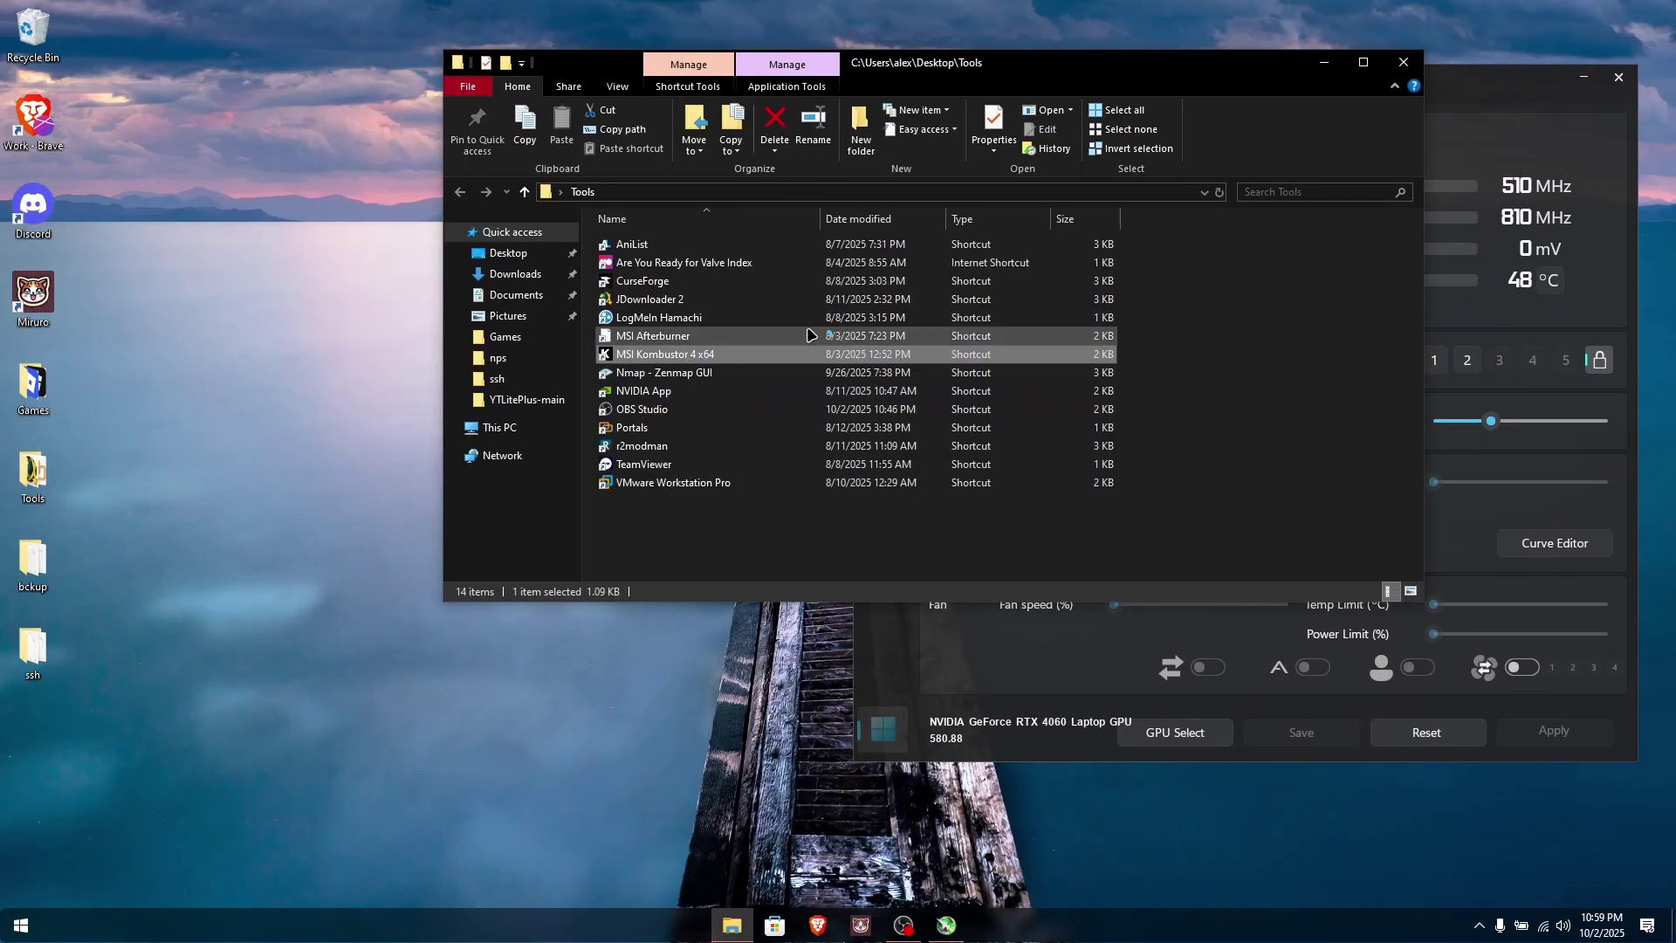
pyautogui.doubleClick(663, 354)
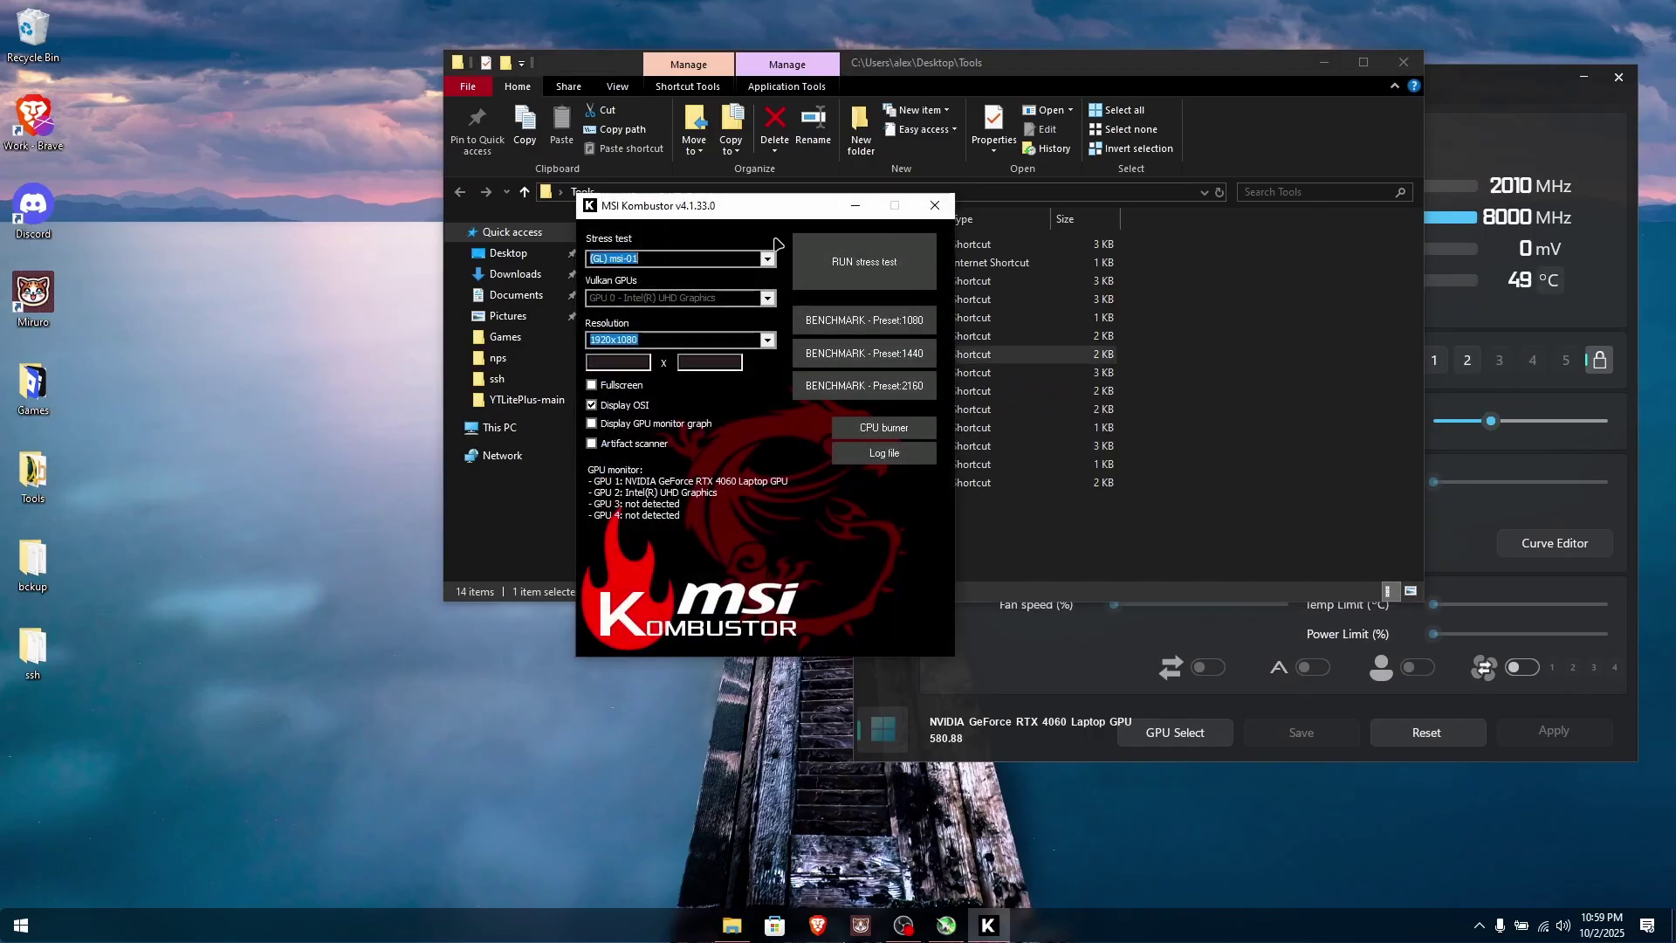
# Try to run the 1440 preset benchmark with the (GL) msi-01 stress test
pyautogui.click(416, 286)
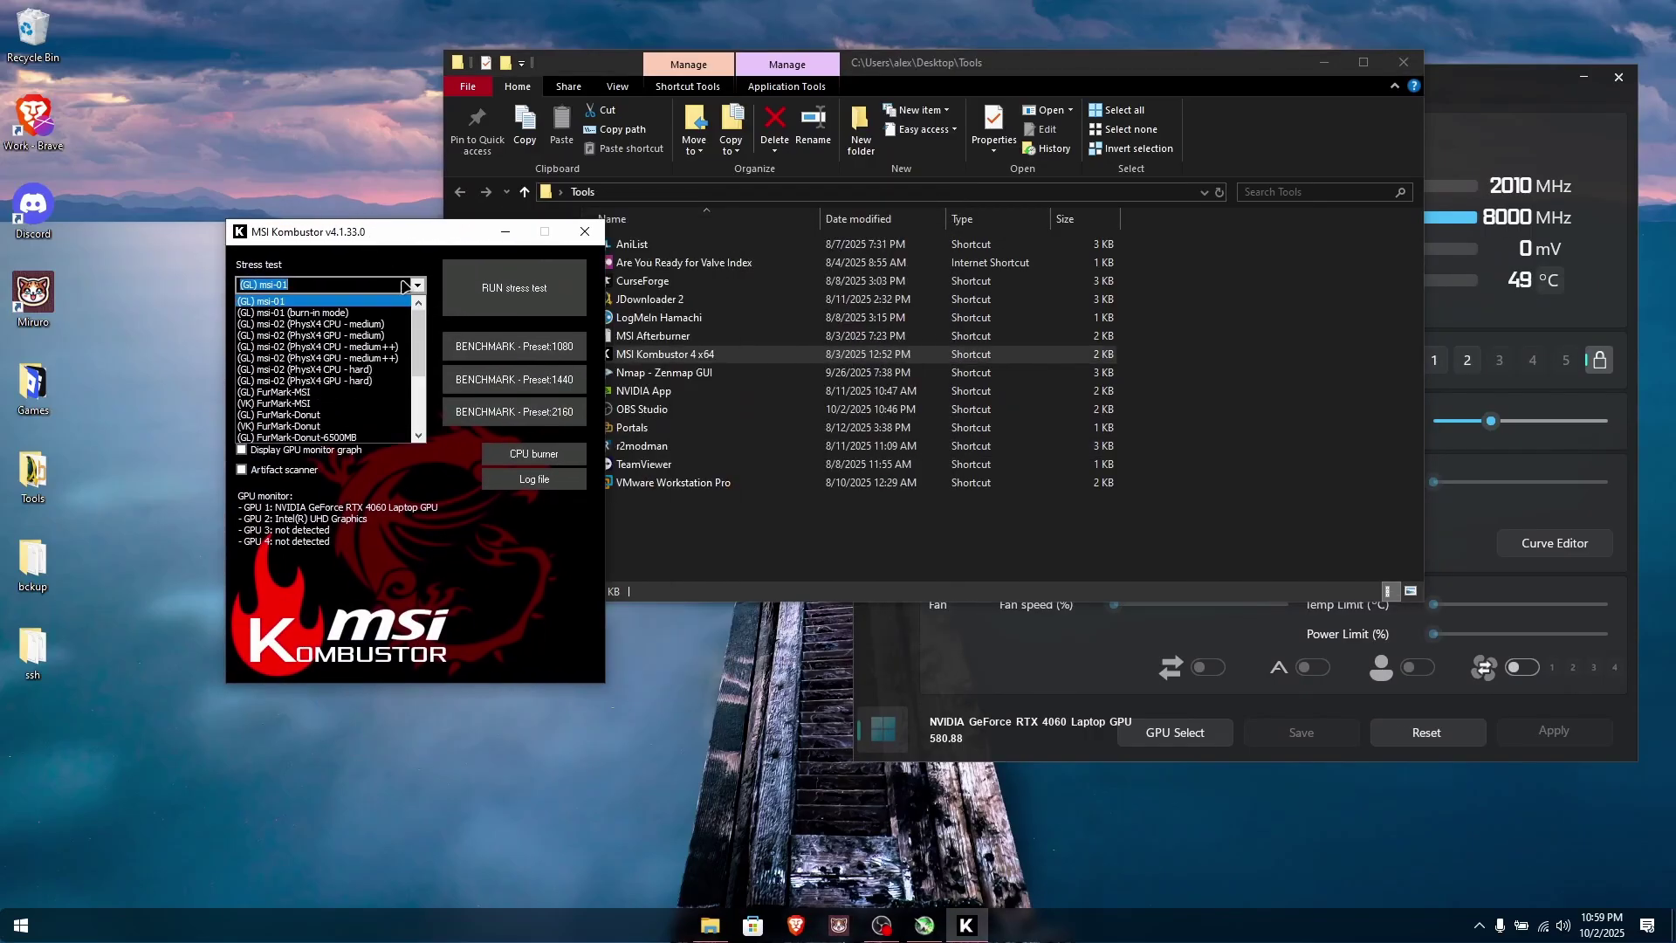
pyautogui.click(297, 302)
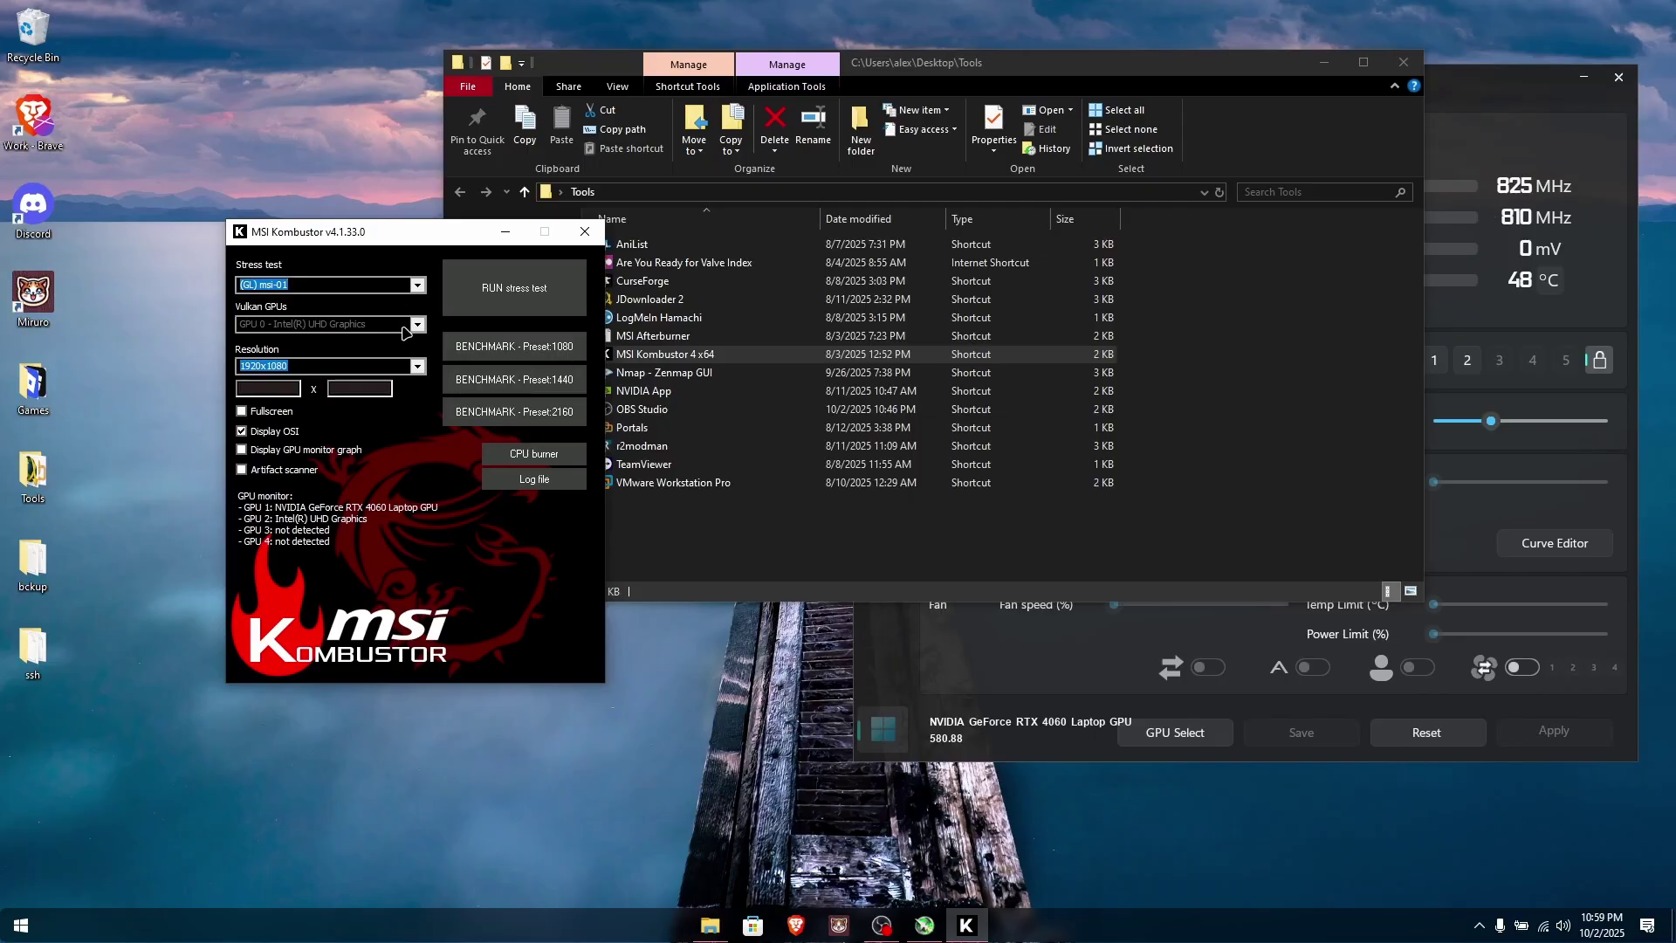
pyautogui.click(461, 377)
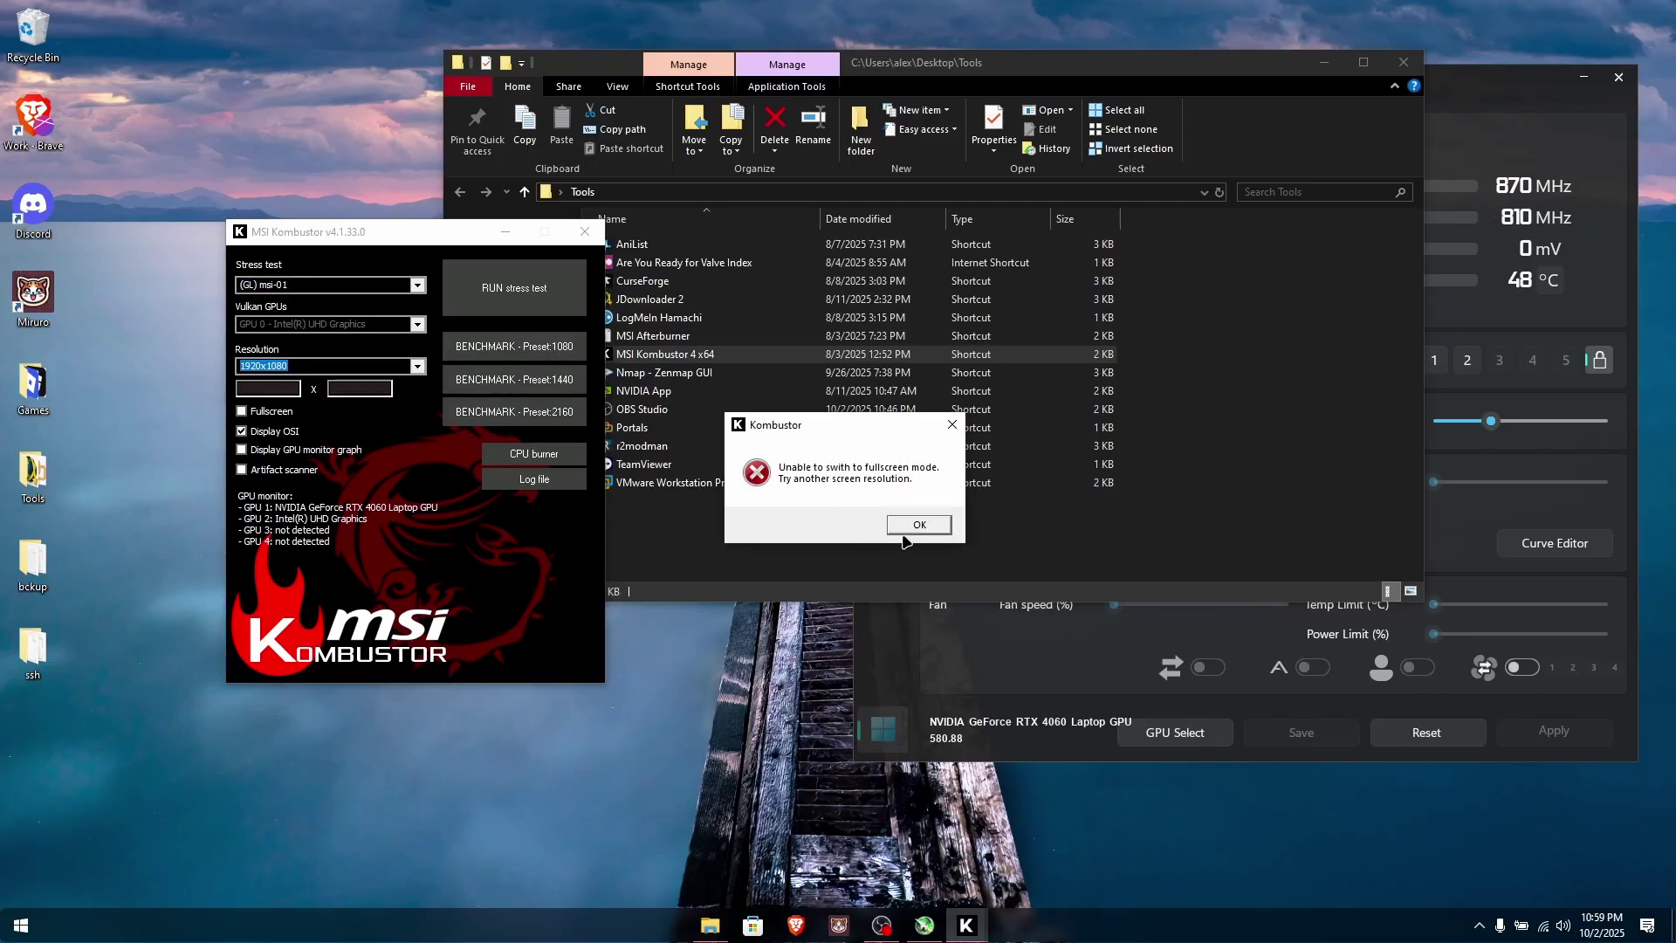
pyautogui.click(913, 525)
pyautogui.click(418, 286)
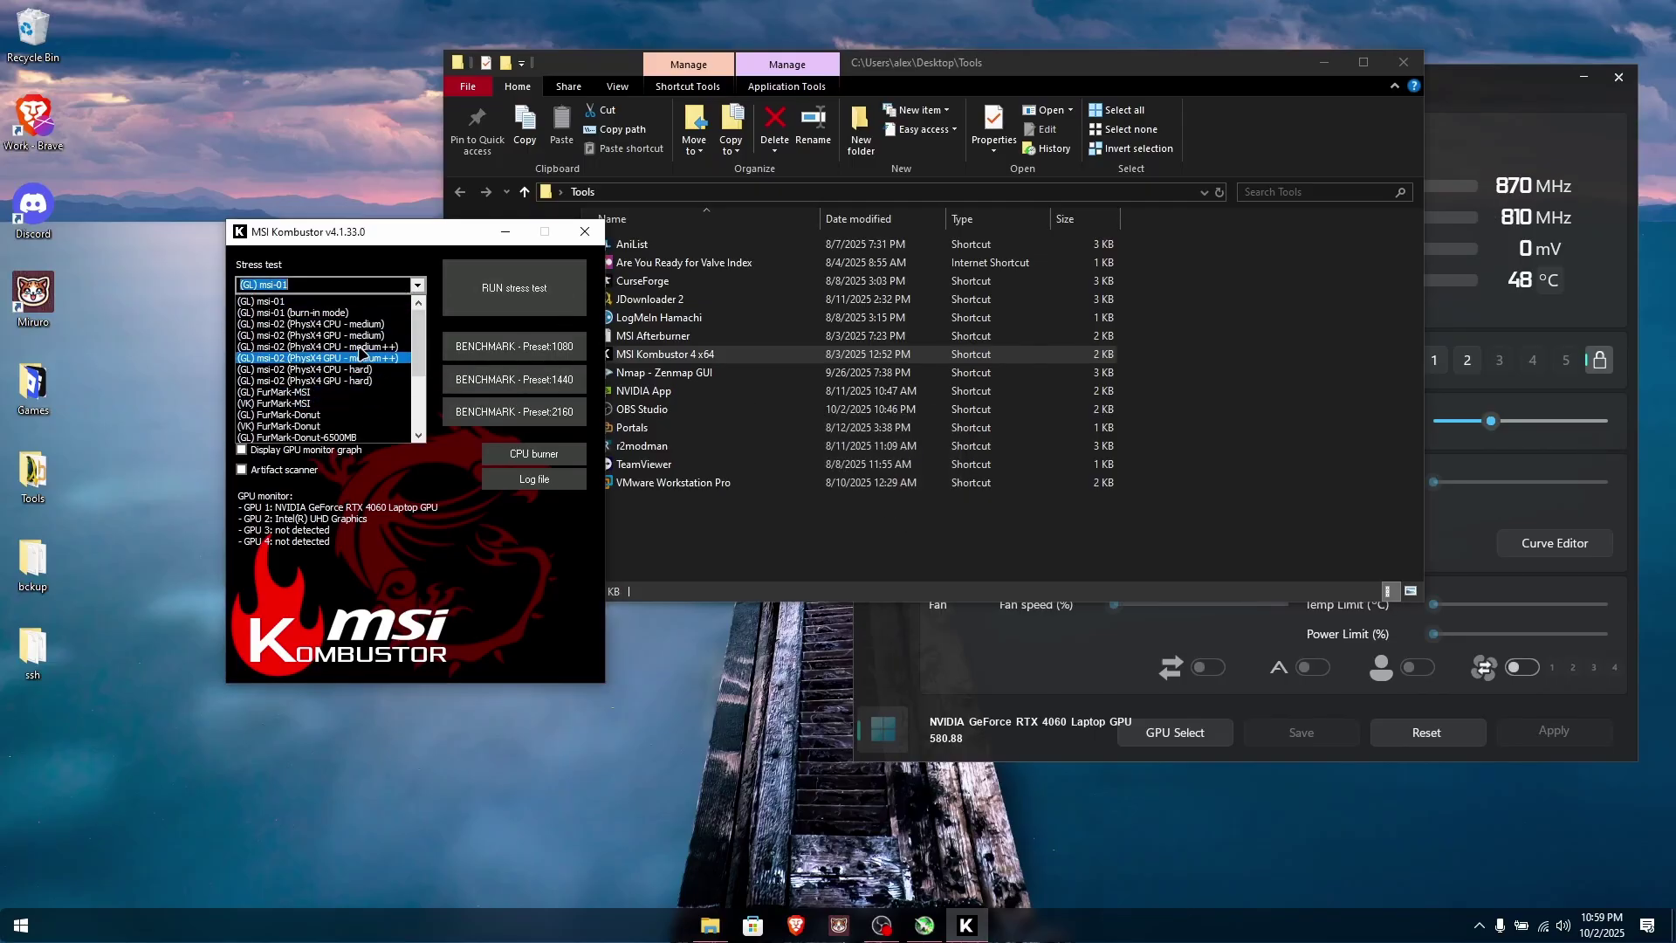
pyautogui.scroll(-1, 358, 355)
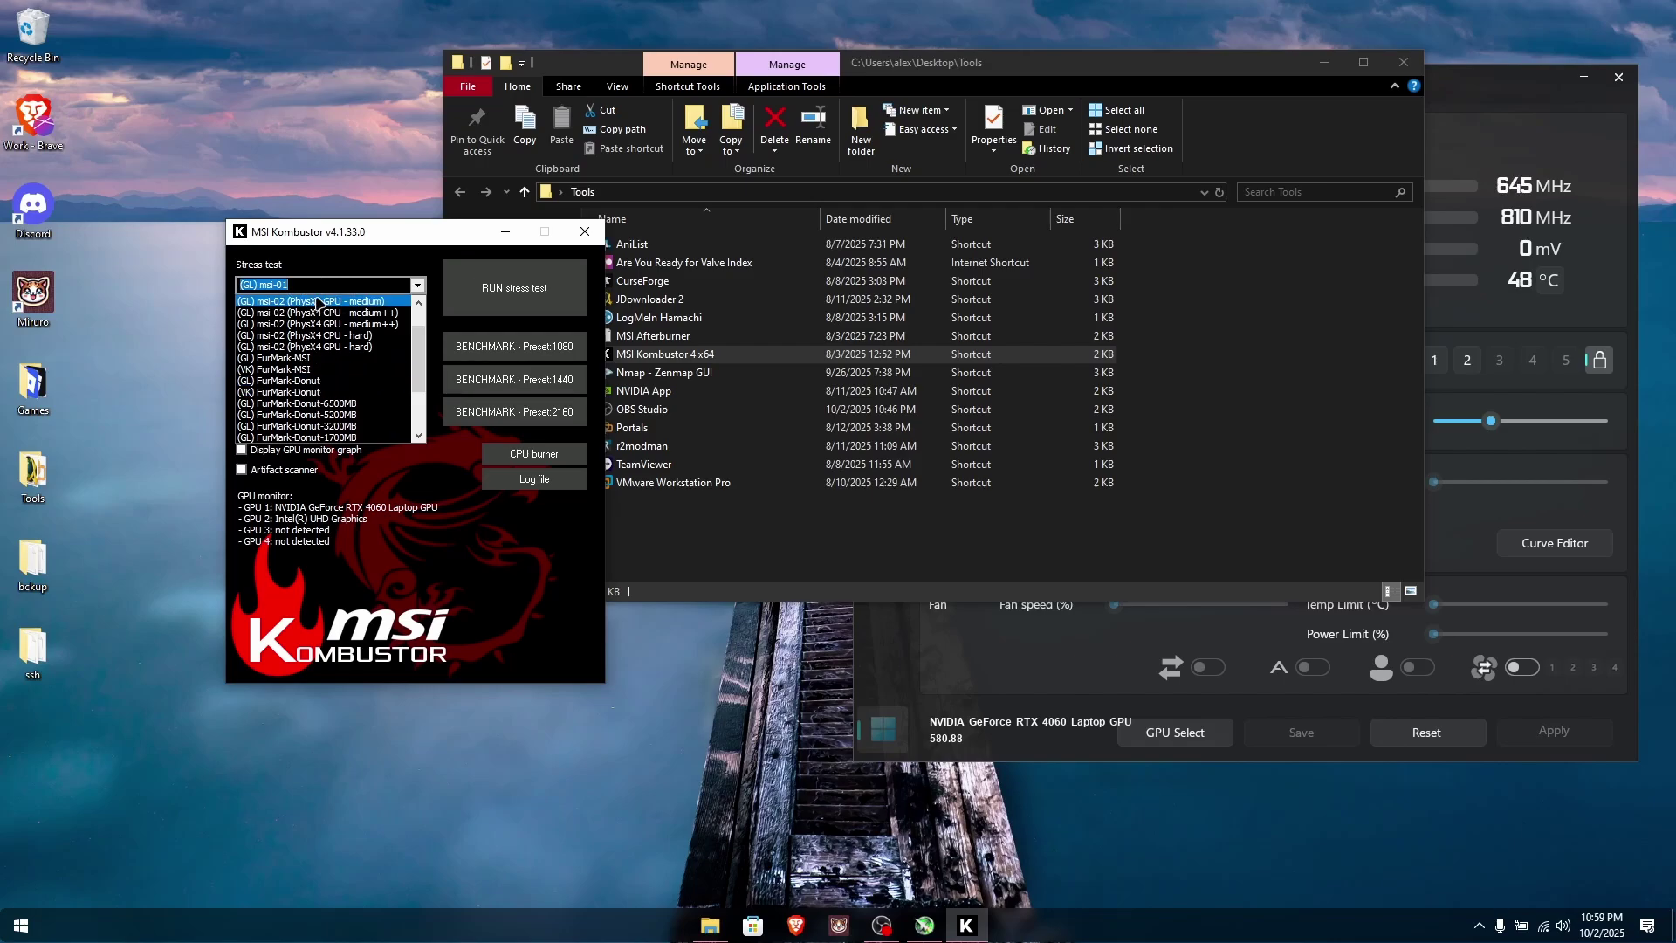
pyautogui.scroll(-2, 339, 436)
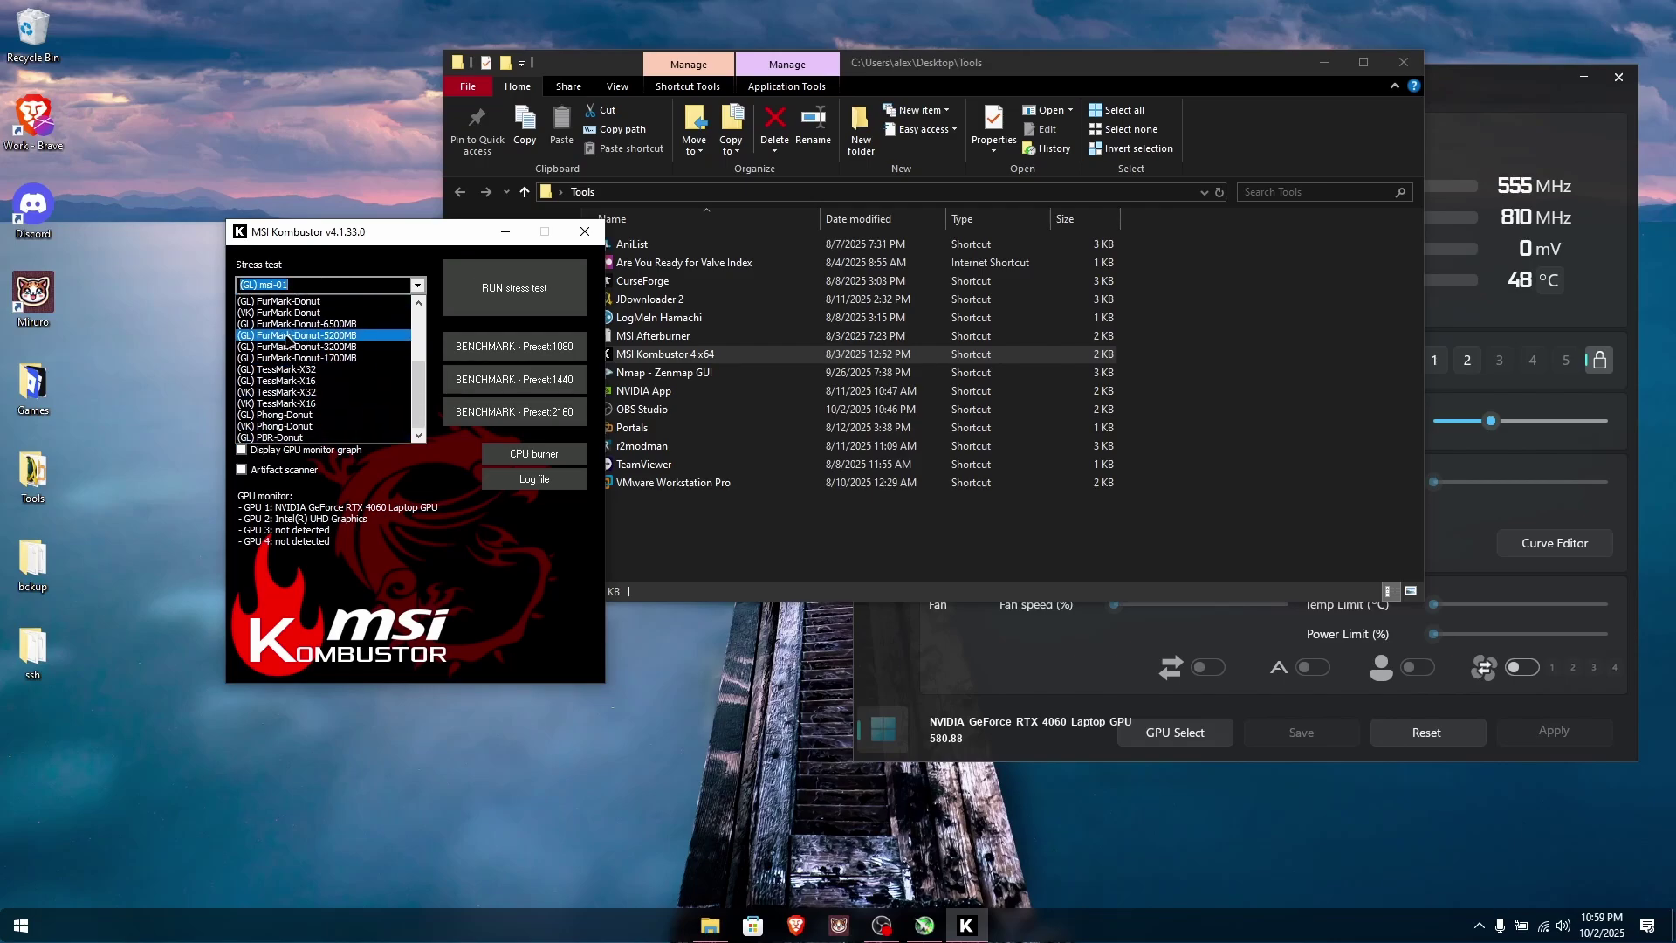
pyautogui.click(332, 248)
# Run the (VK) FurMark-Donut stress test on GPU 1, the NVIDIA GeForce RTX 4060 Laptop GPU, with the artifact scanner enabled
pyautogui.click(402, 284)
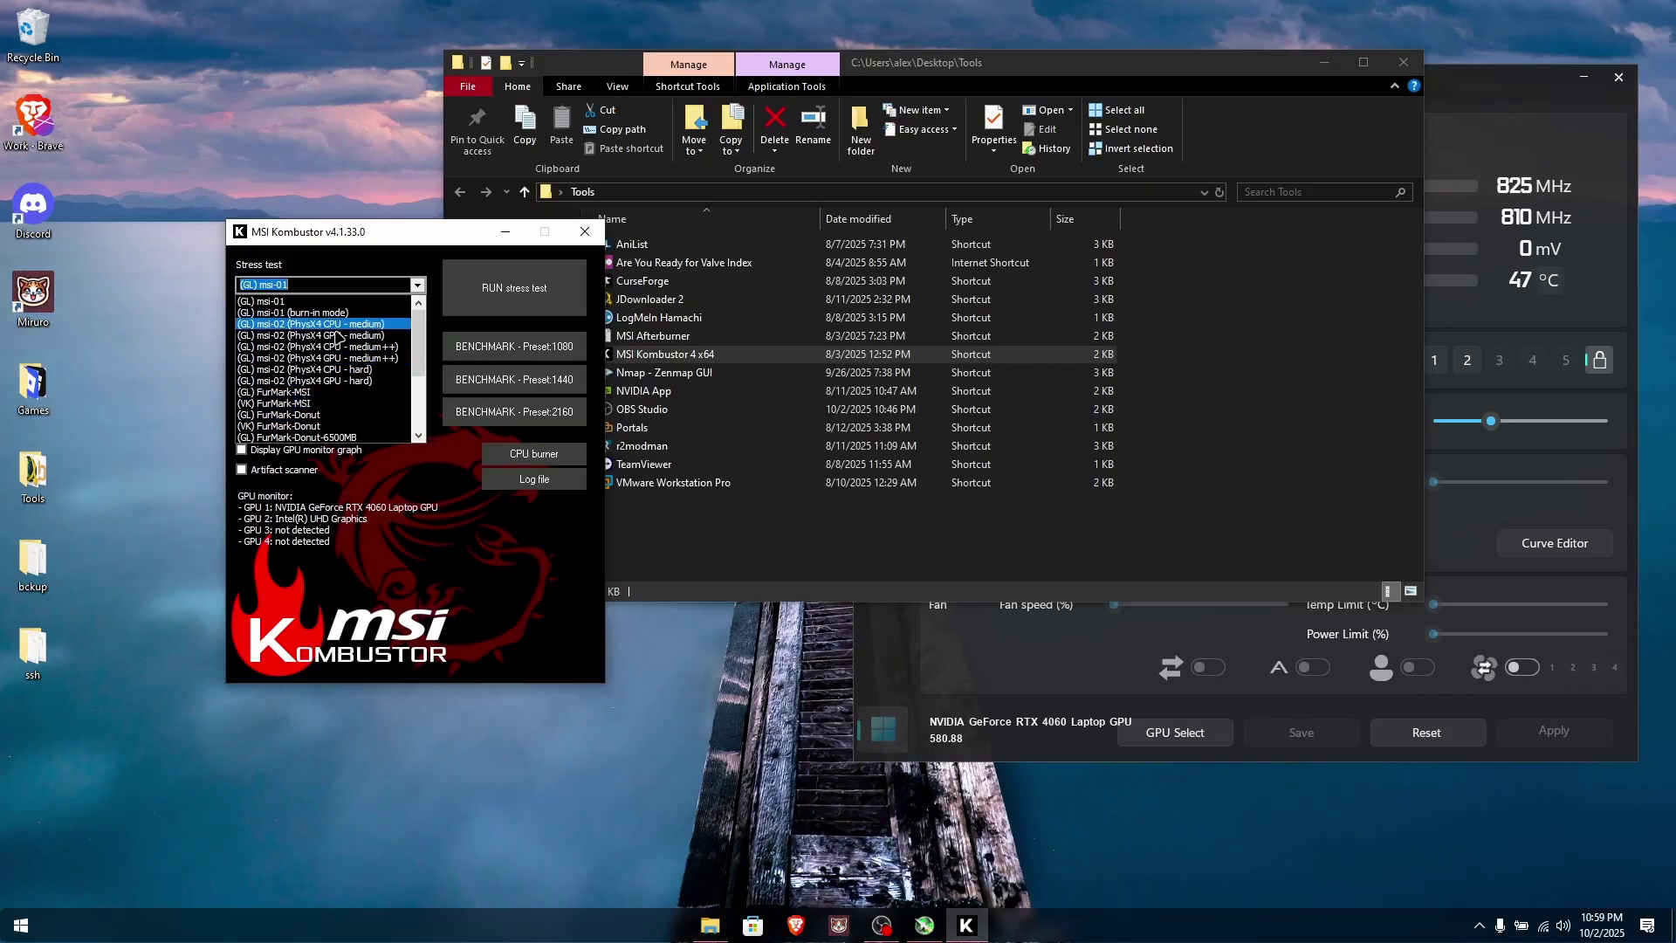
pyautogui.scroll(-2, 296, 381)
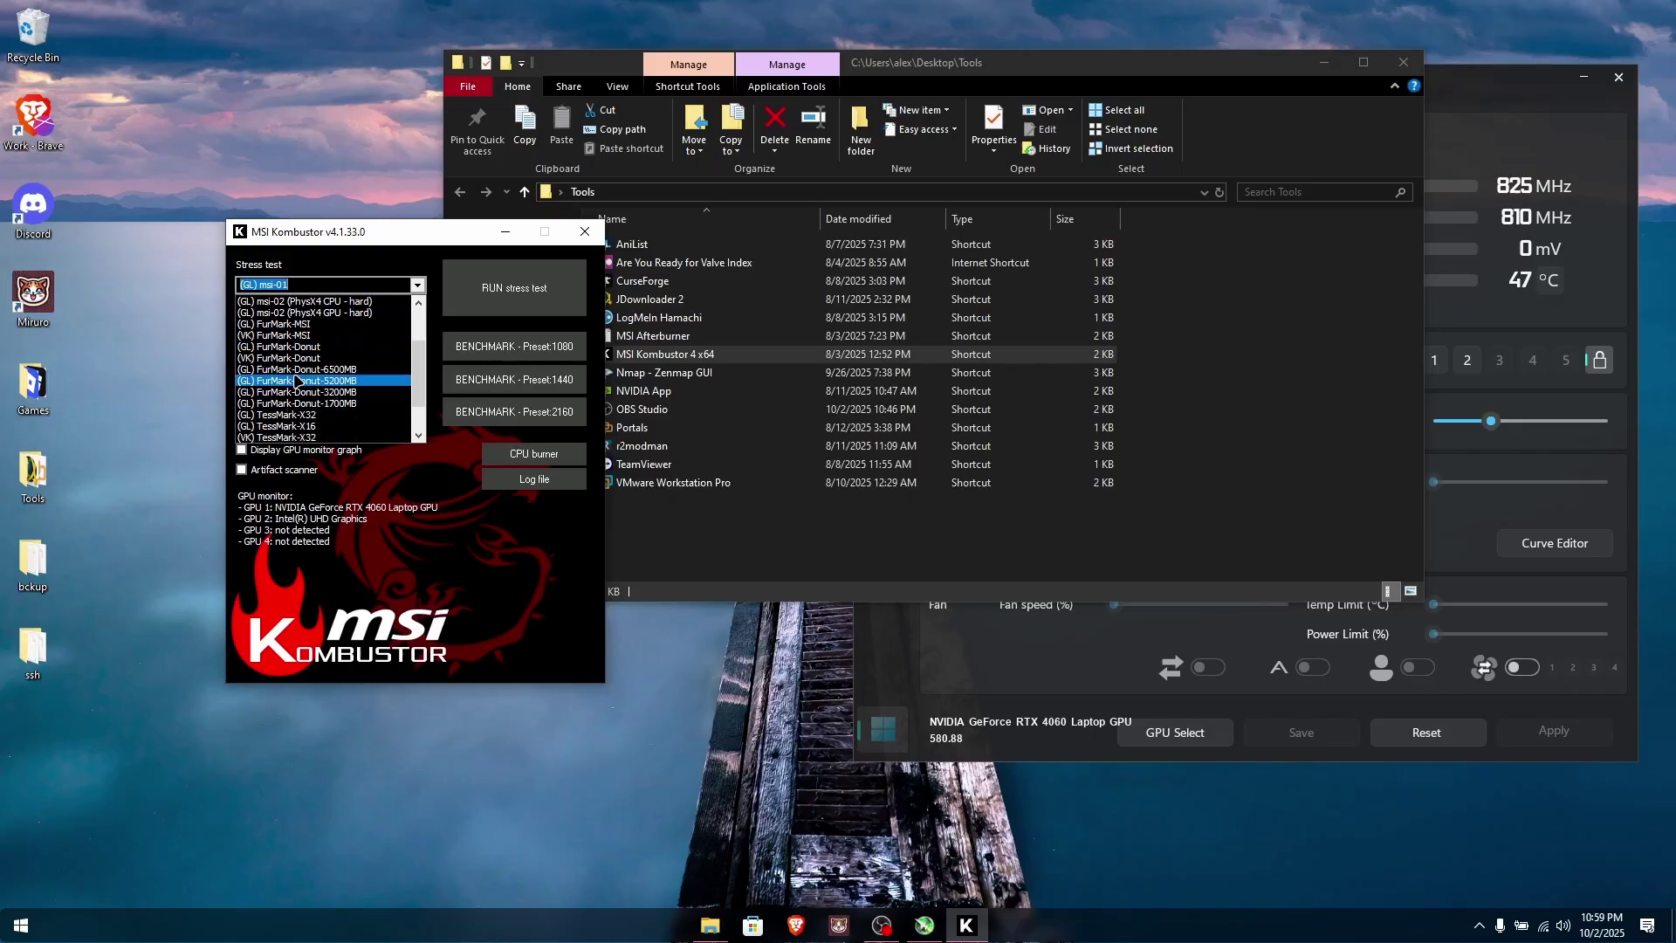
pyautogui.click(265, 359)
pyautogui.click(401, 324)
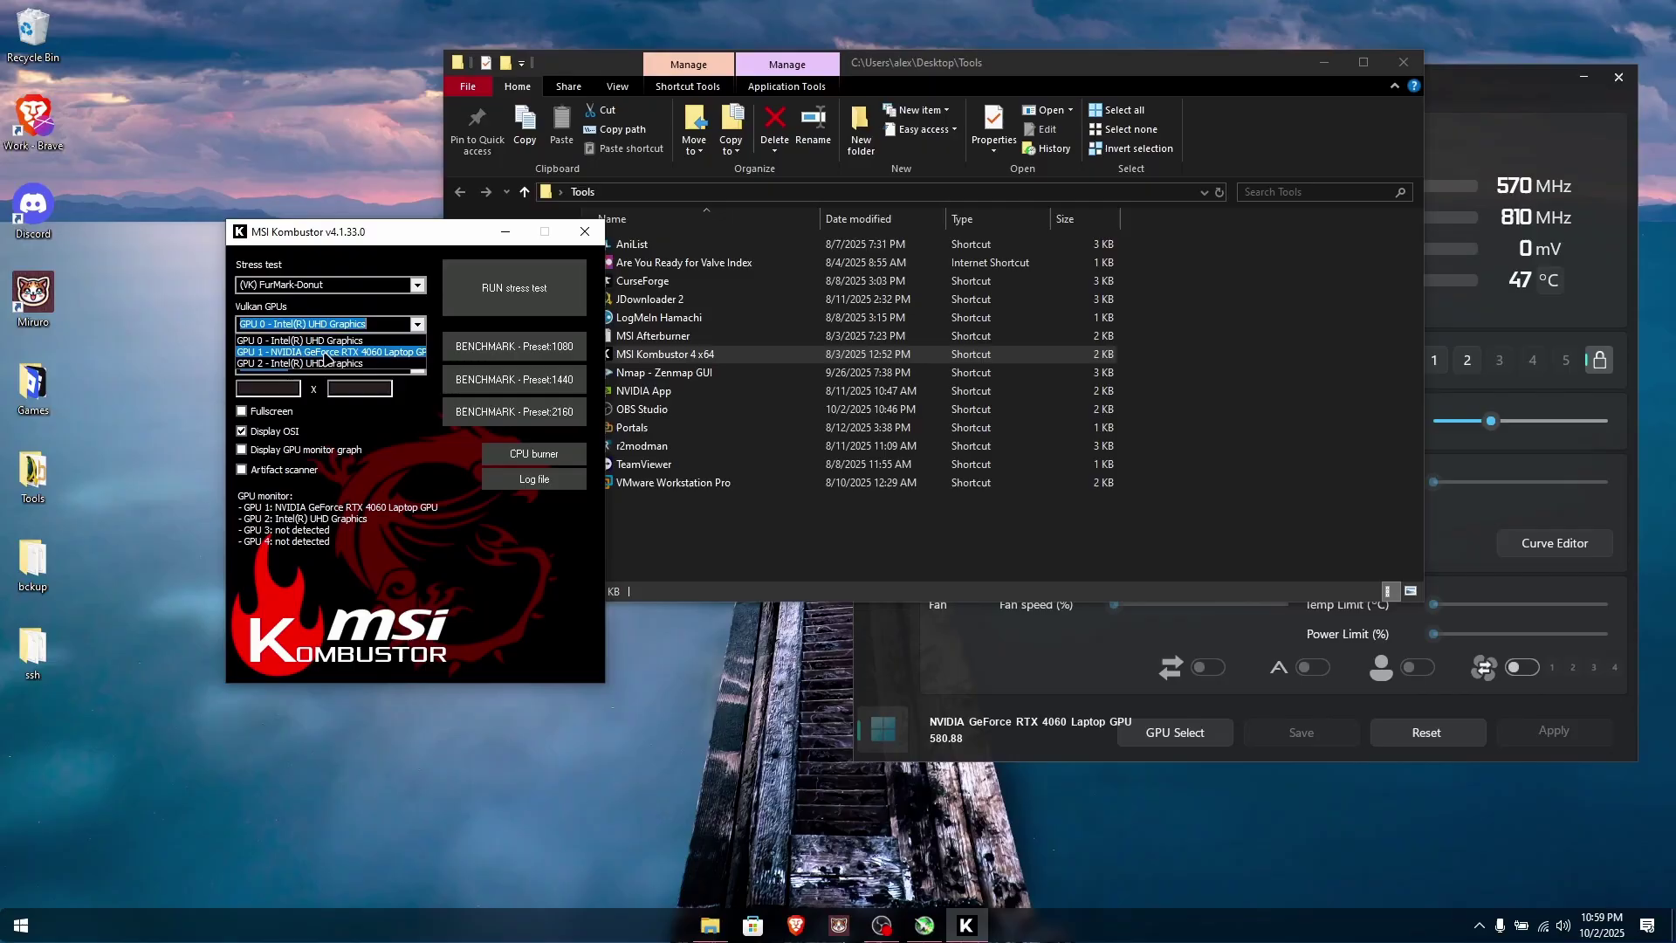
pyautogui.click(386, 353)
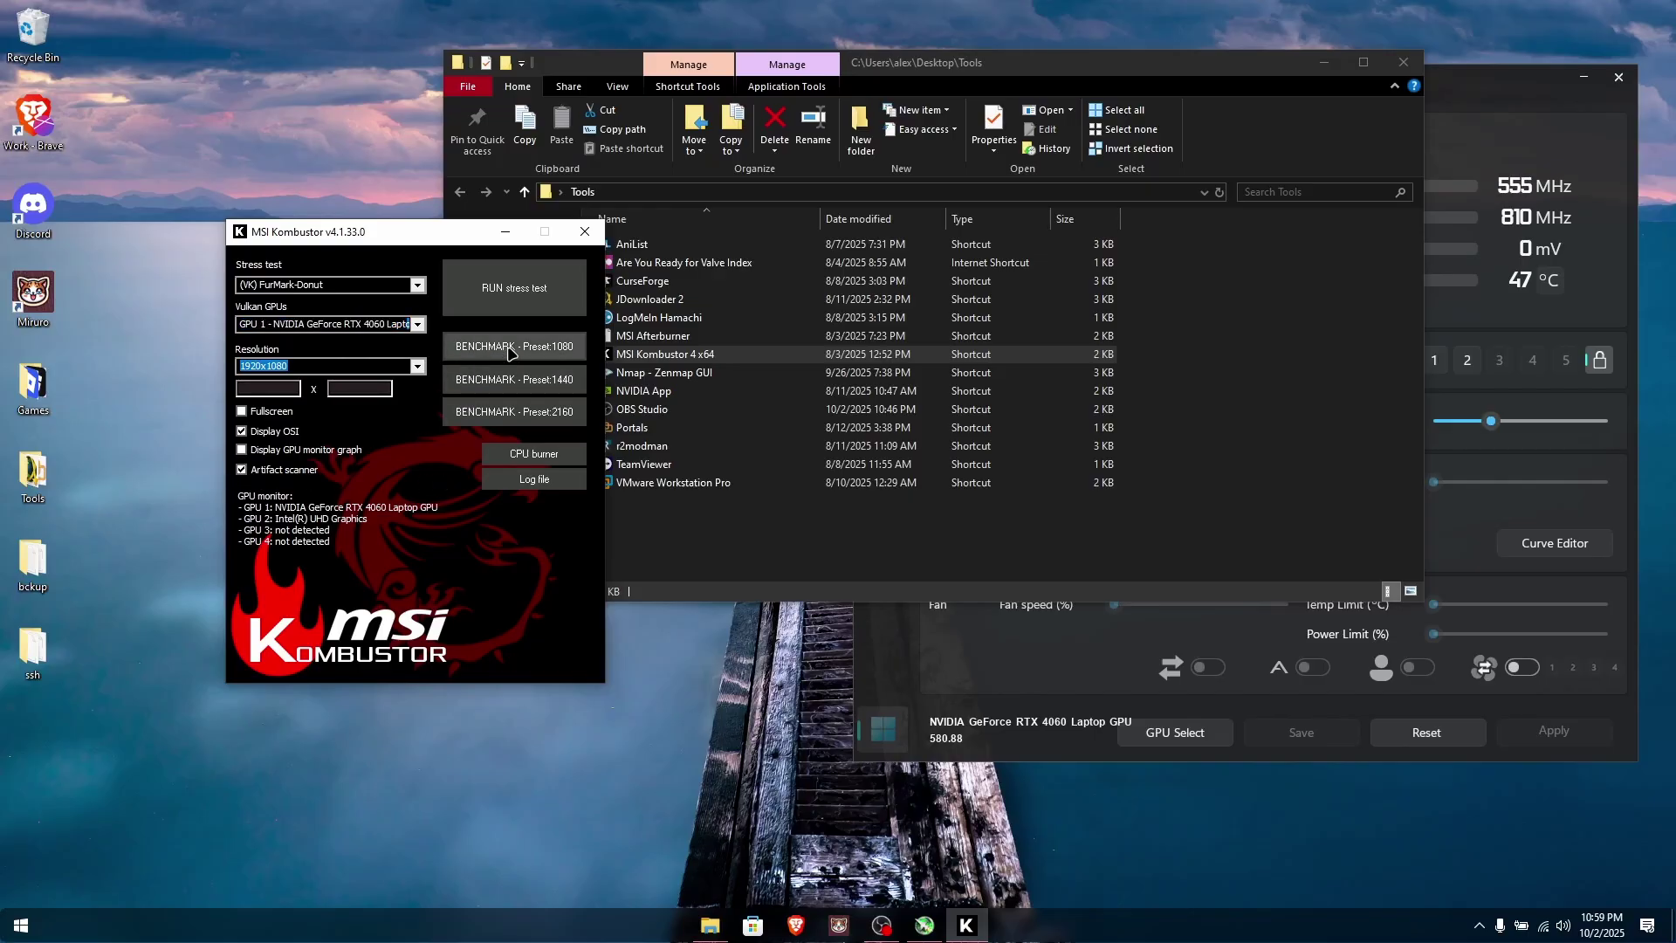
pyautogui.click(514, 288)
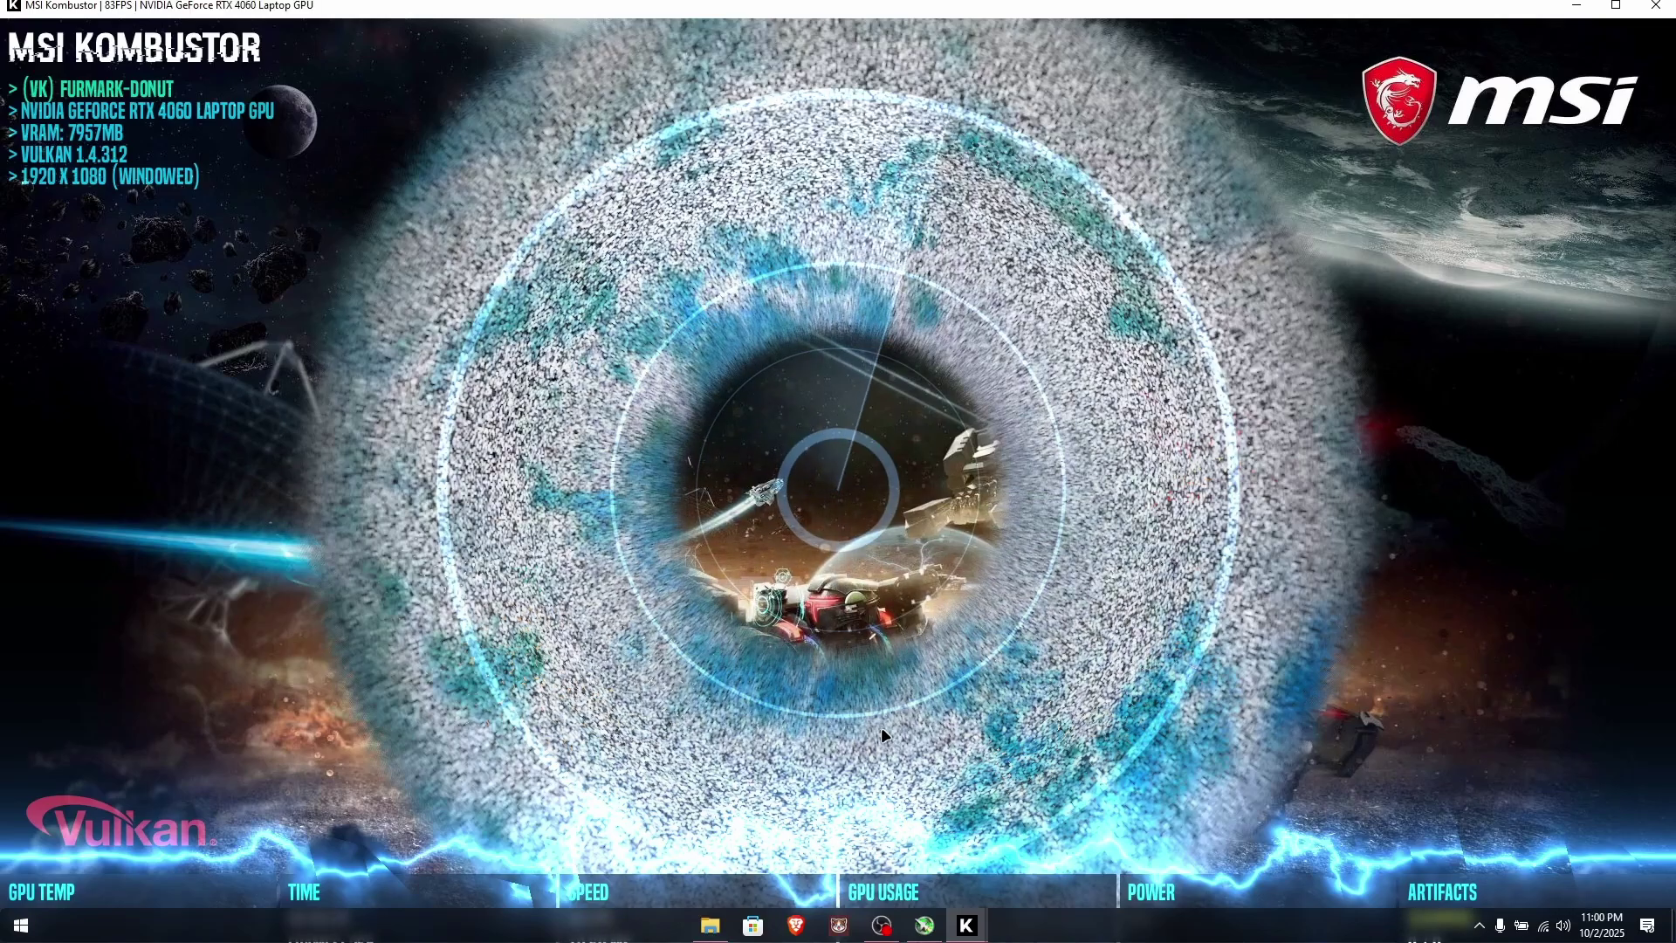
# Move MSI Afterburner aside and maximize the running Kombustor stress test window
pyautogui.moveTo(967, 930)
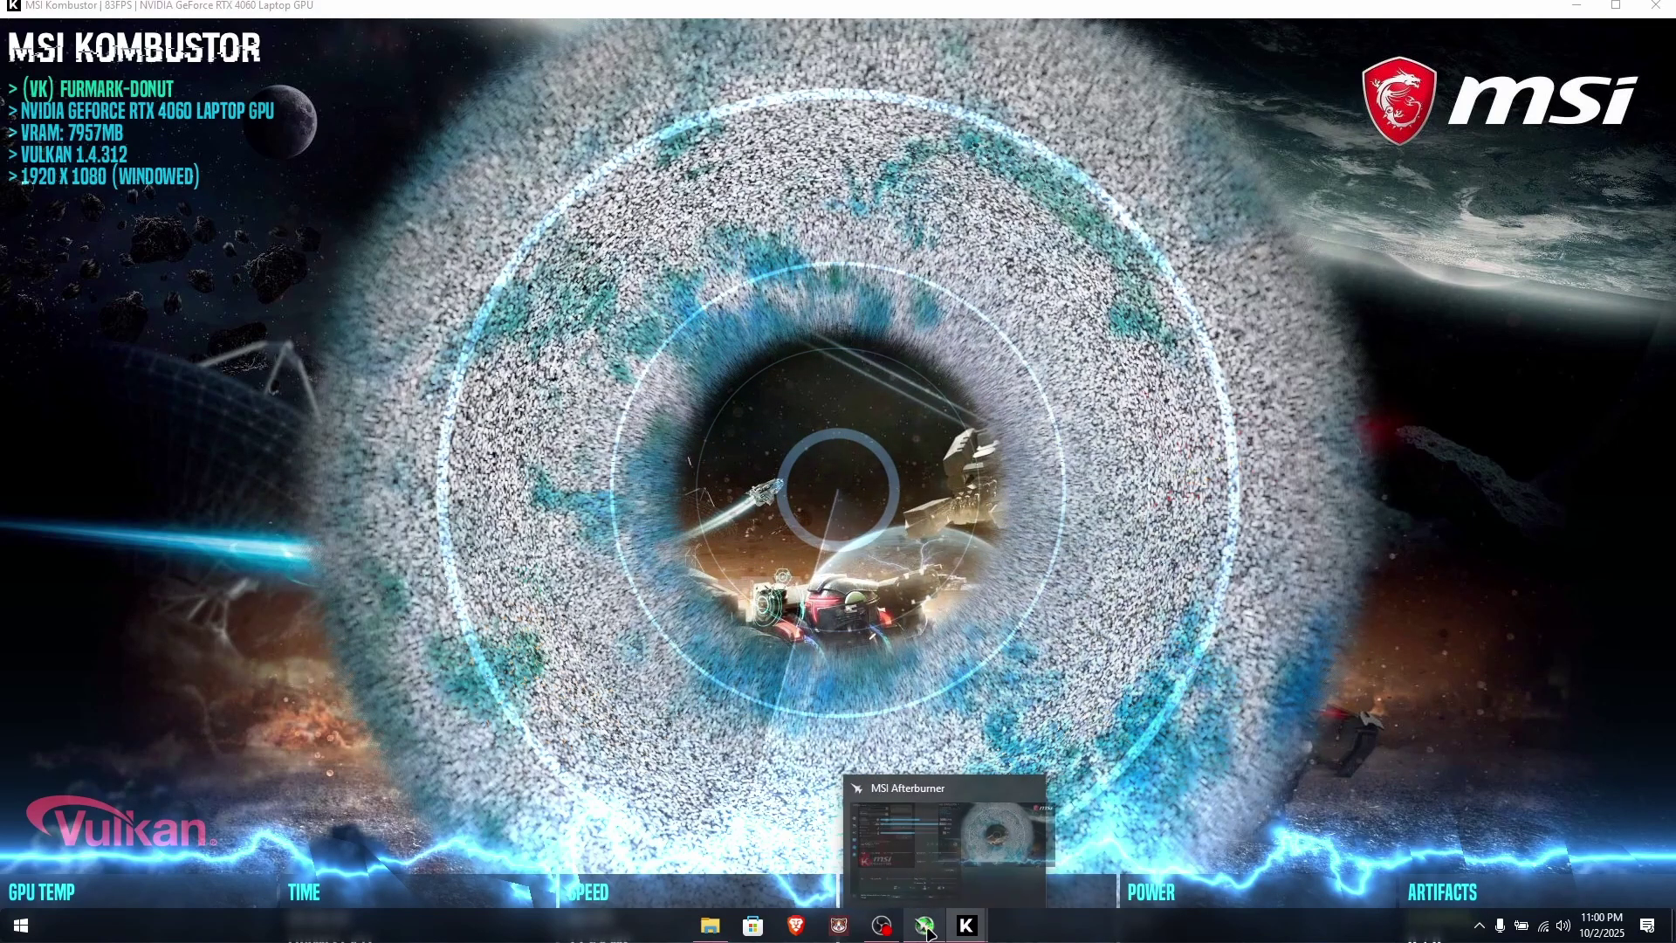
pyautogui.click(921, 847)
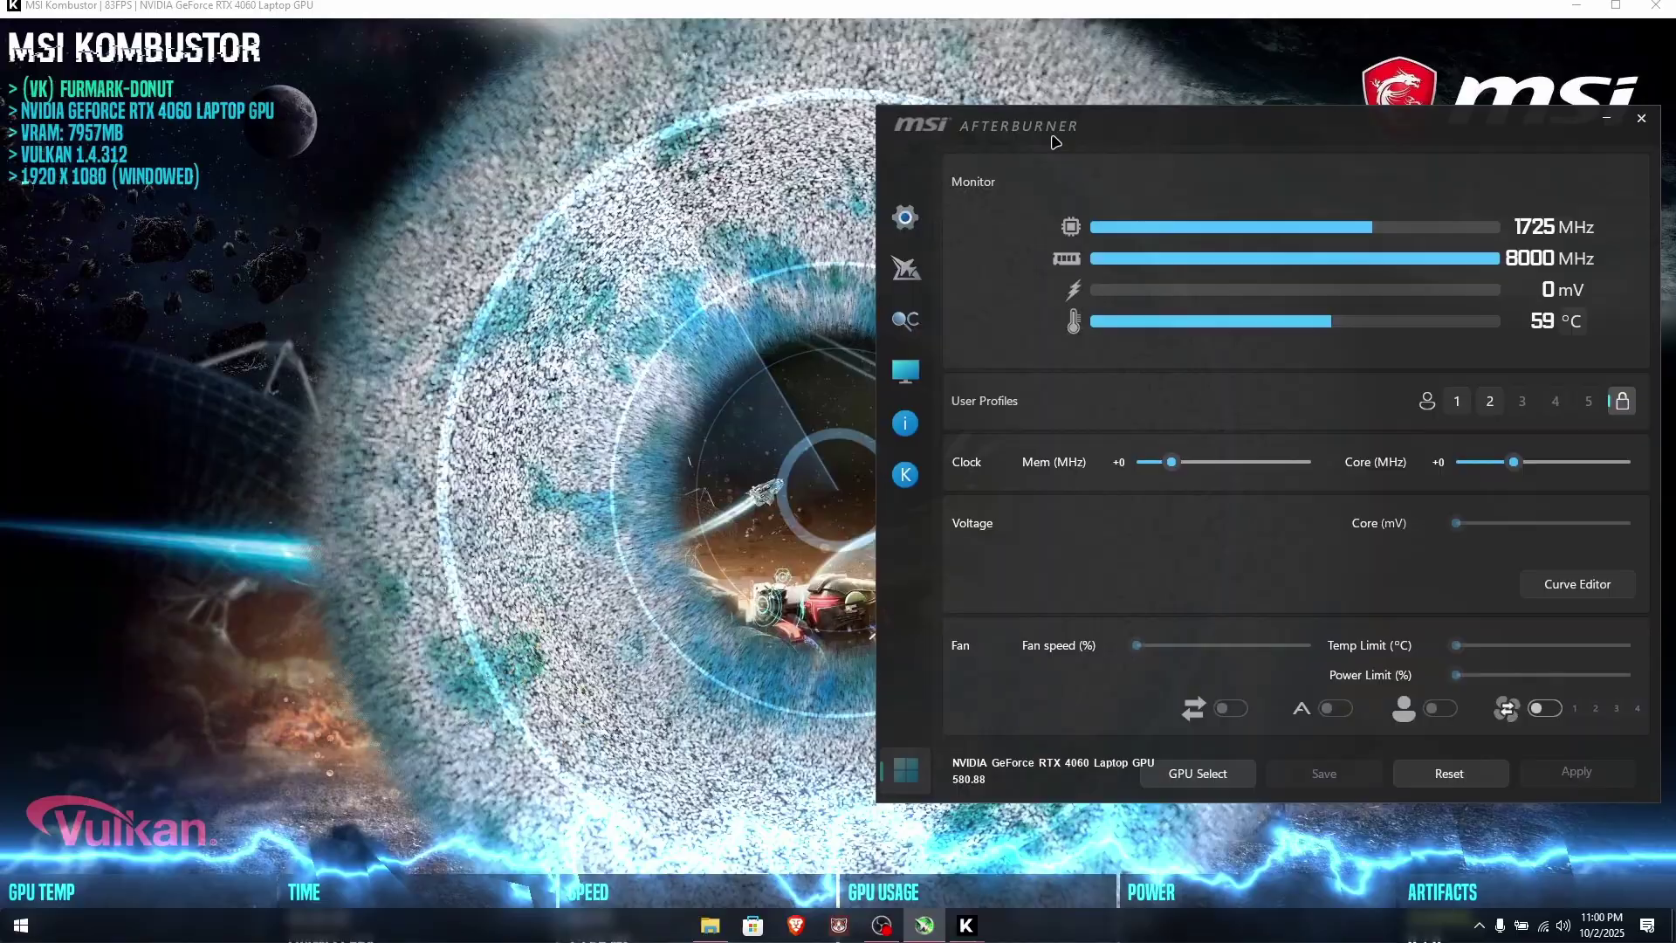
pyautogui.moveTo(1056, 142); pyautogui.dragTo(1251, 97)
pyautogui.click(864, 262)
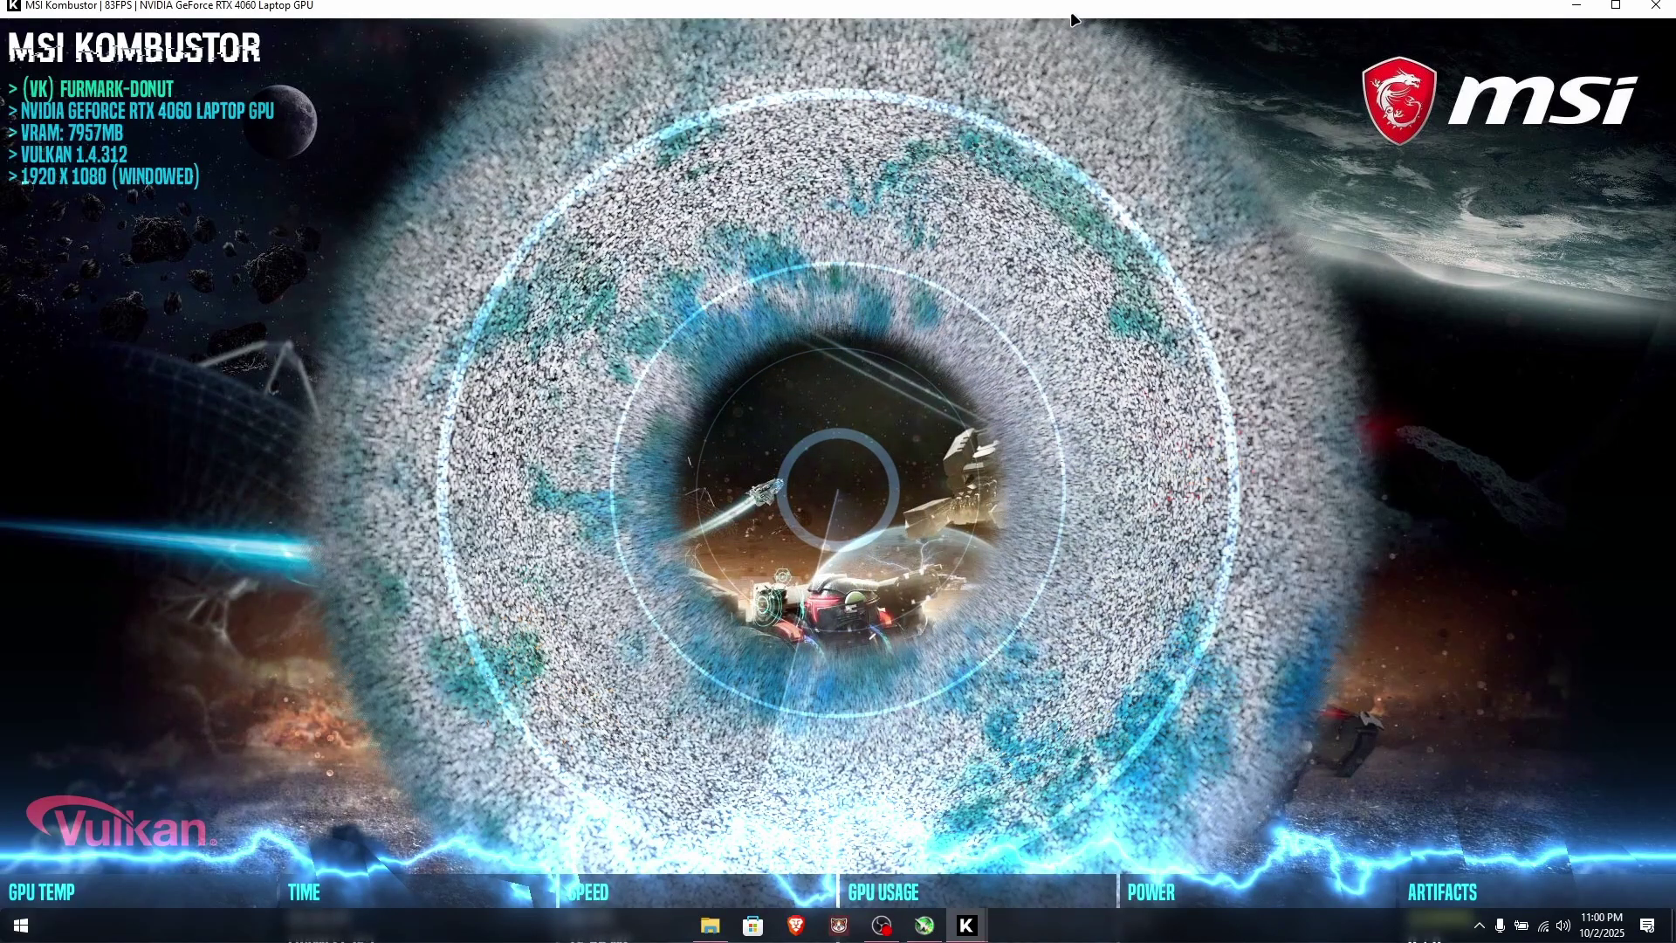
pyautogui.moveTo(1079, 8); pyautogui.dragTo(1021, 52)
pyautogui.click(1558, 50)
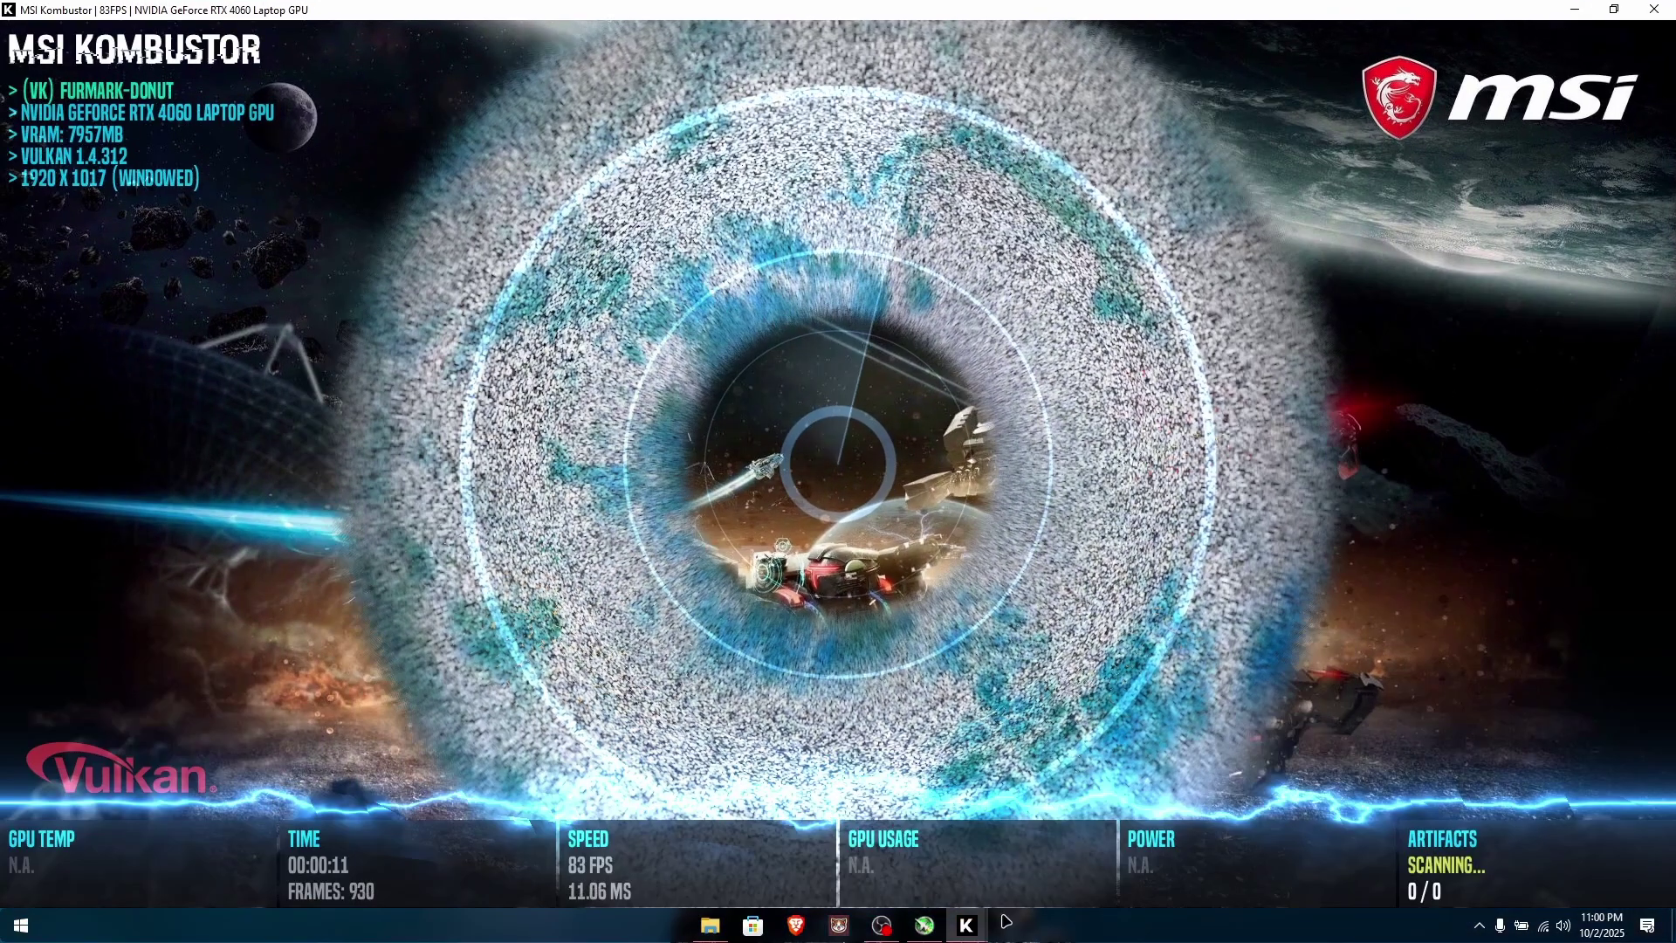
# Bring MSI Afterburner in front of the stress test and position it fully on screen, leaving the artifact read-out uncovered
pyautogui.moveTo(967, 925)
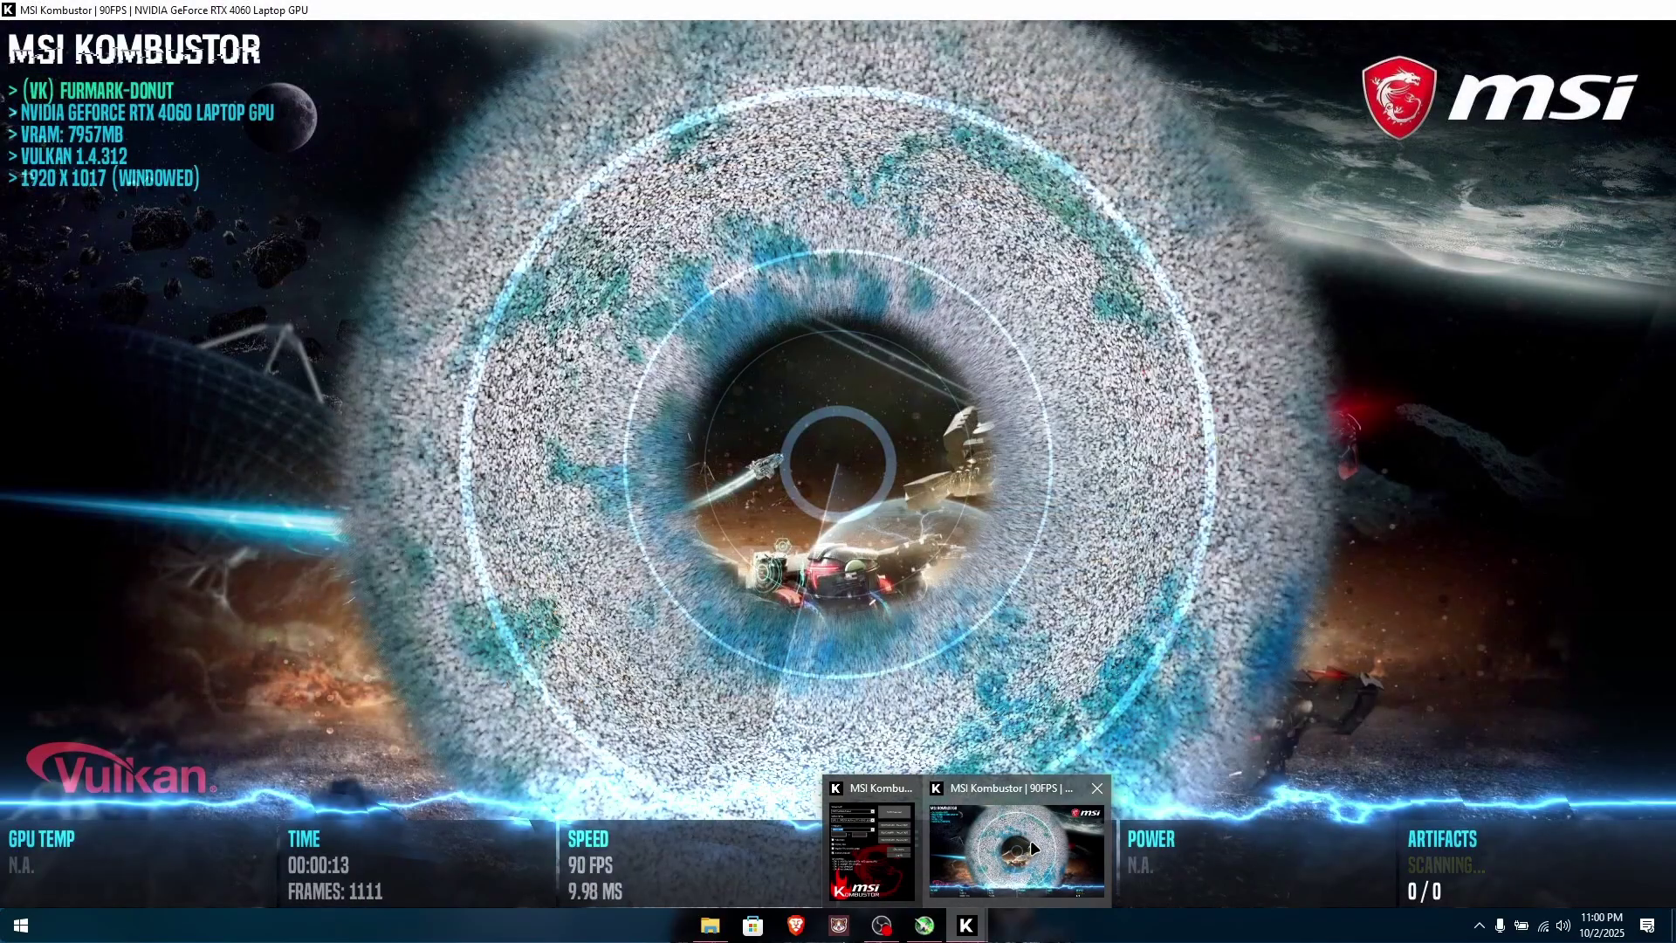
pyautogui.click(925, 925)
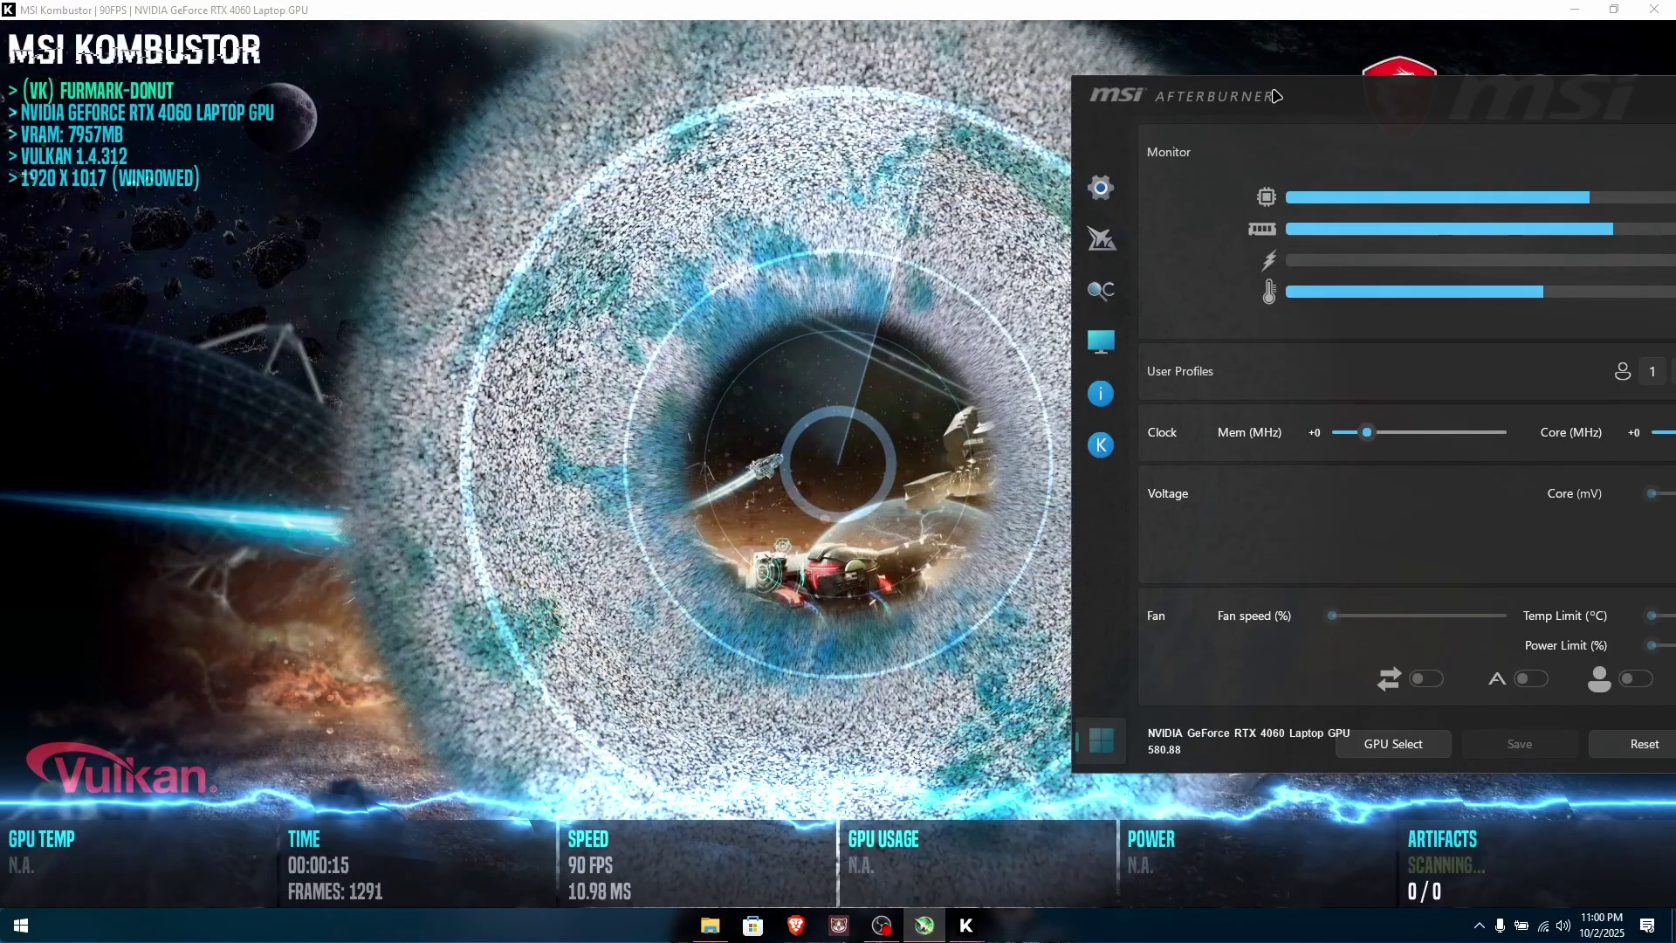
pyautogui.moveTo(1279, 82); pyautogui.dragTo(1203, 69)
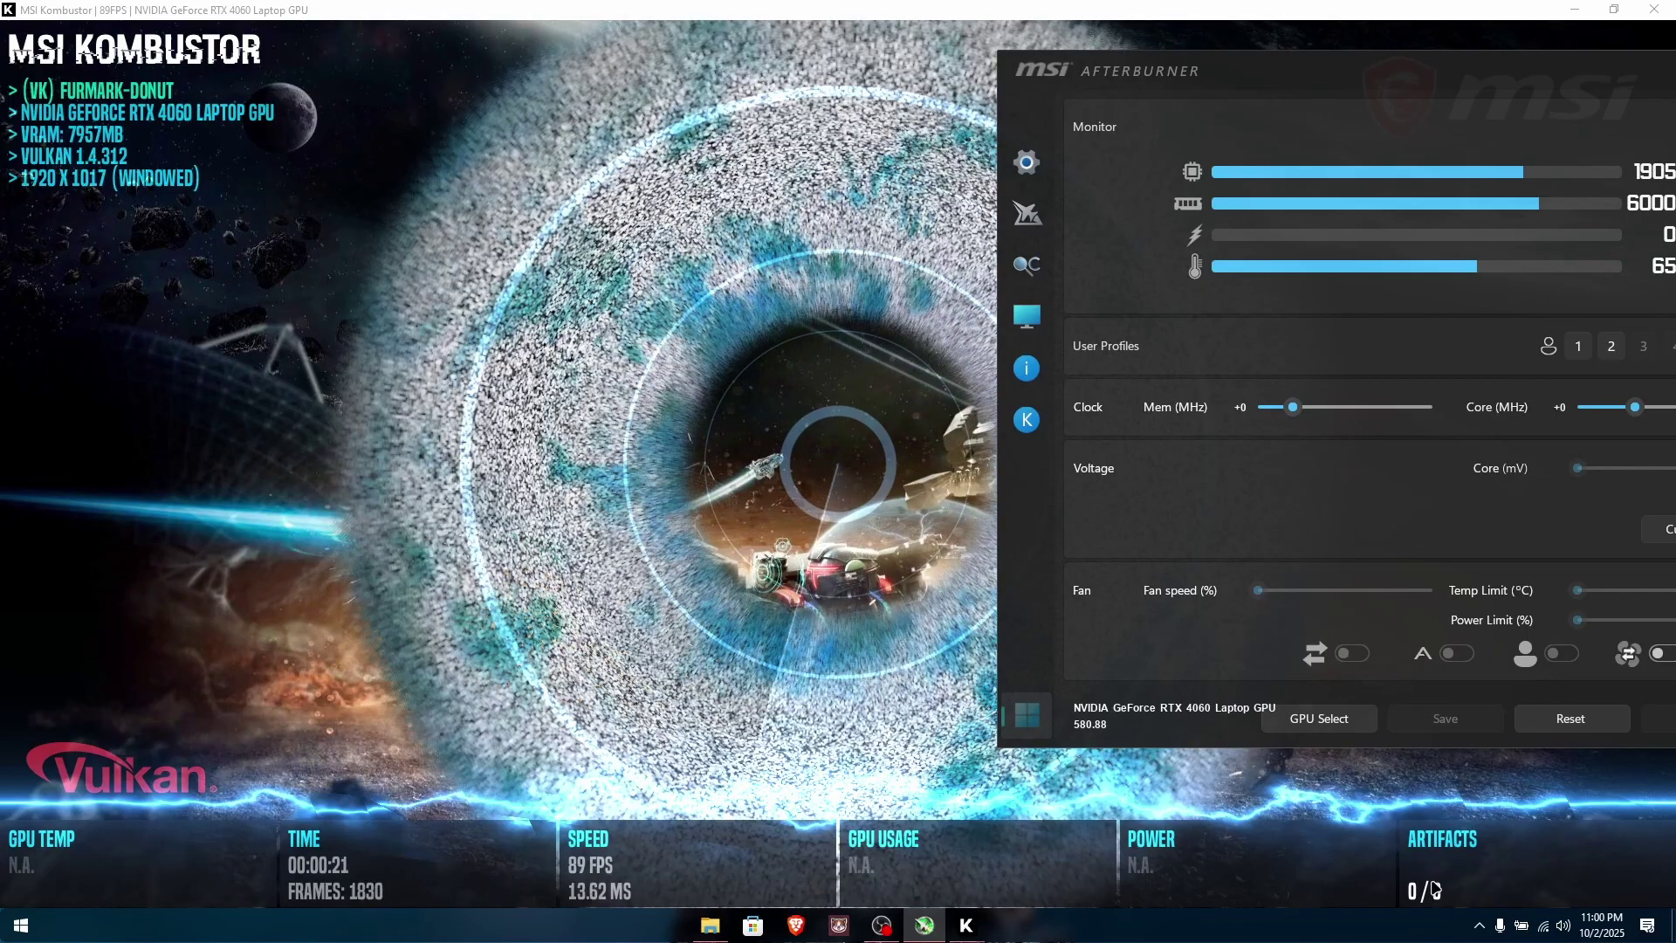
pyautogui.moveTo(1218, 81); pyautogui.dragTo(1053, 76)
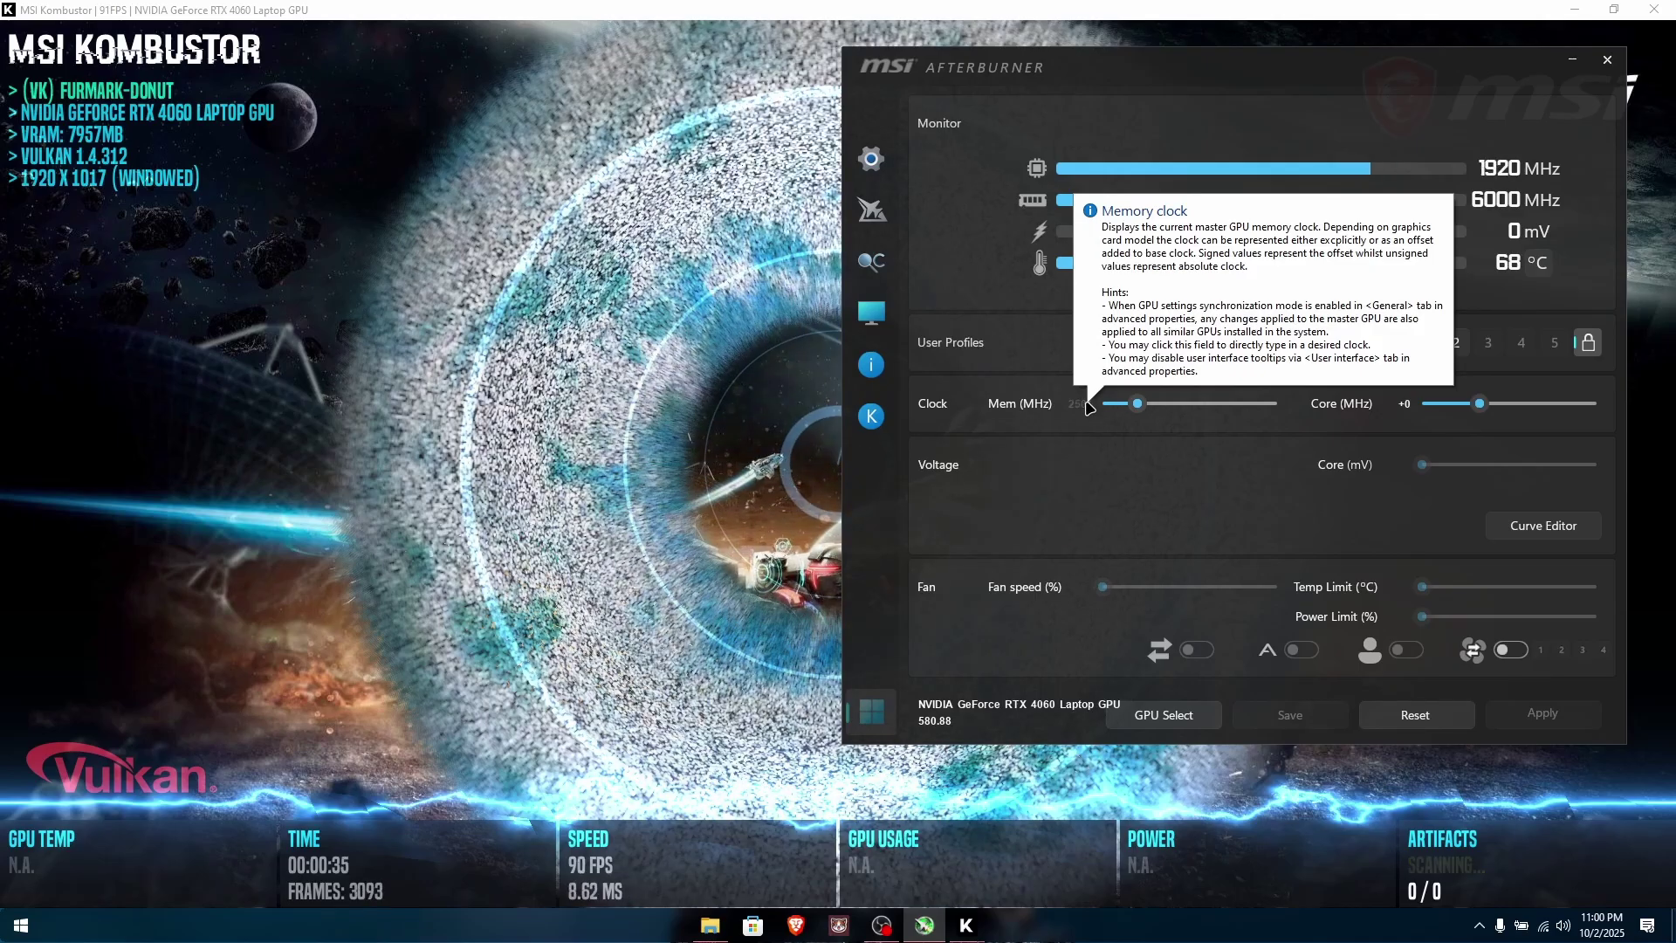
# Apply a memory clock offset of +250 MHz, followed by +500 MHz, while the stress test runs
pyautogui.scroll(5, 1089, 406)
pyautogui.press('Return')
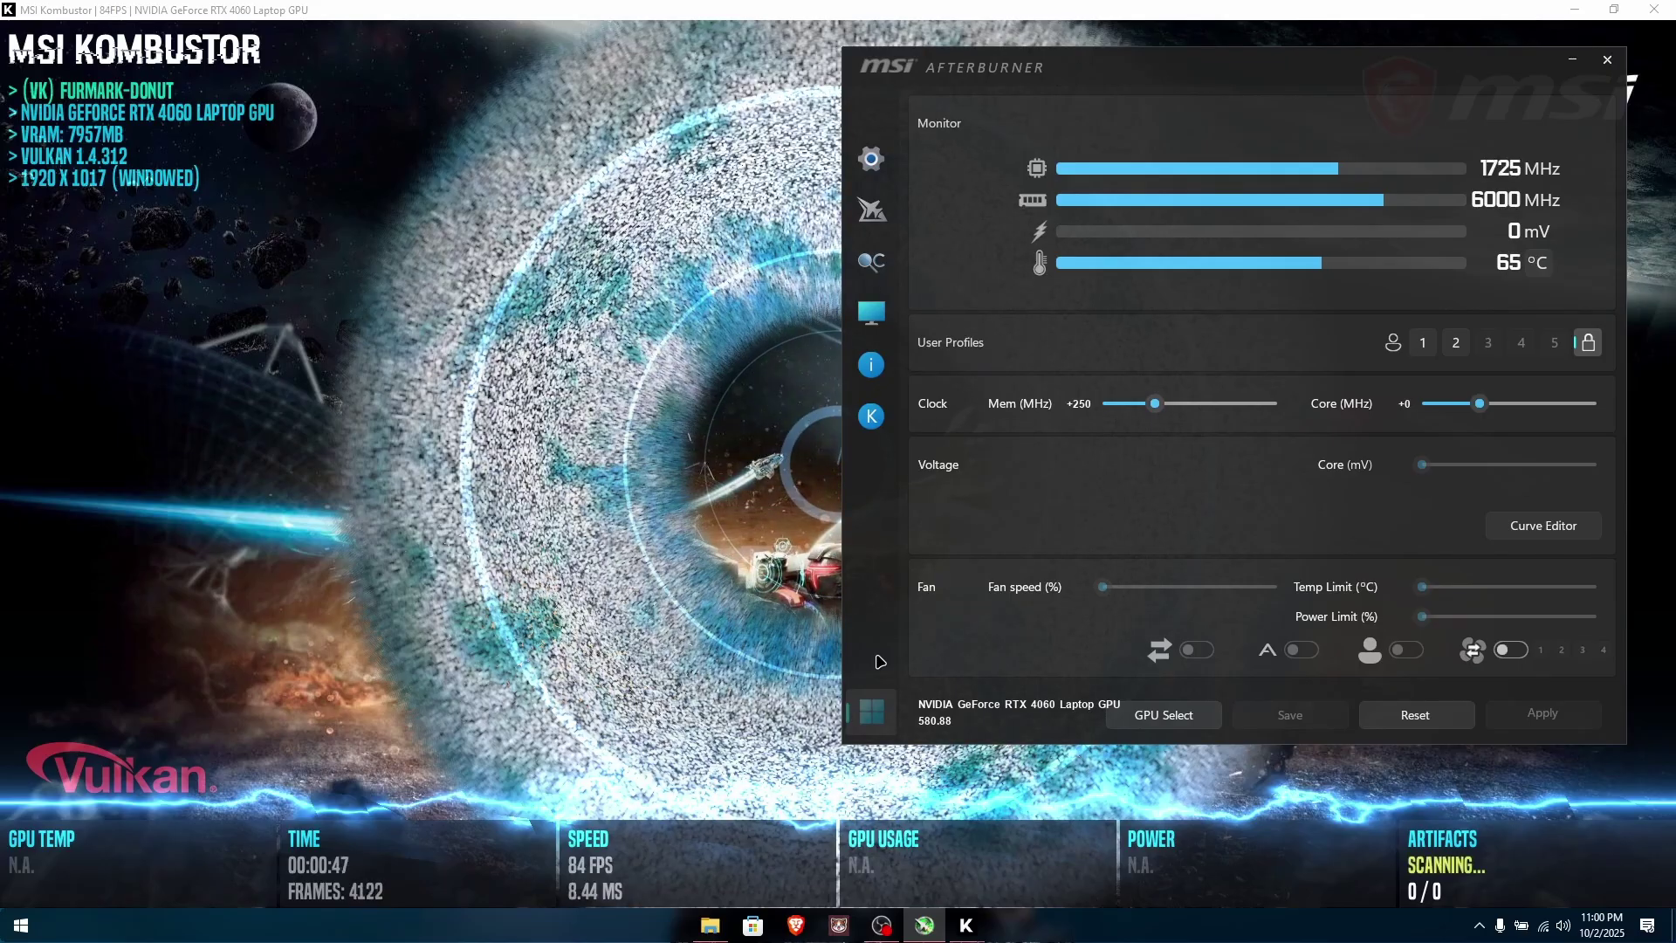
pyautogui.click(1079, 405)
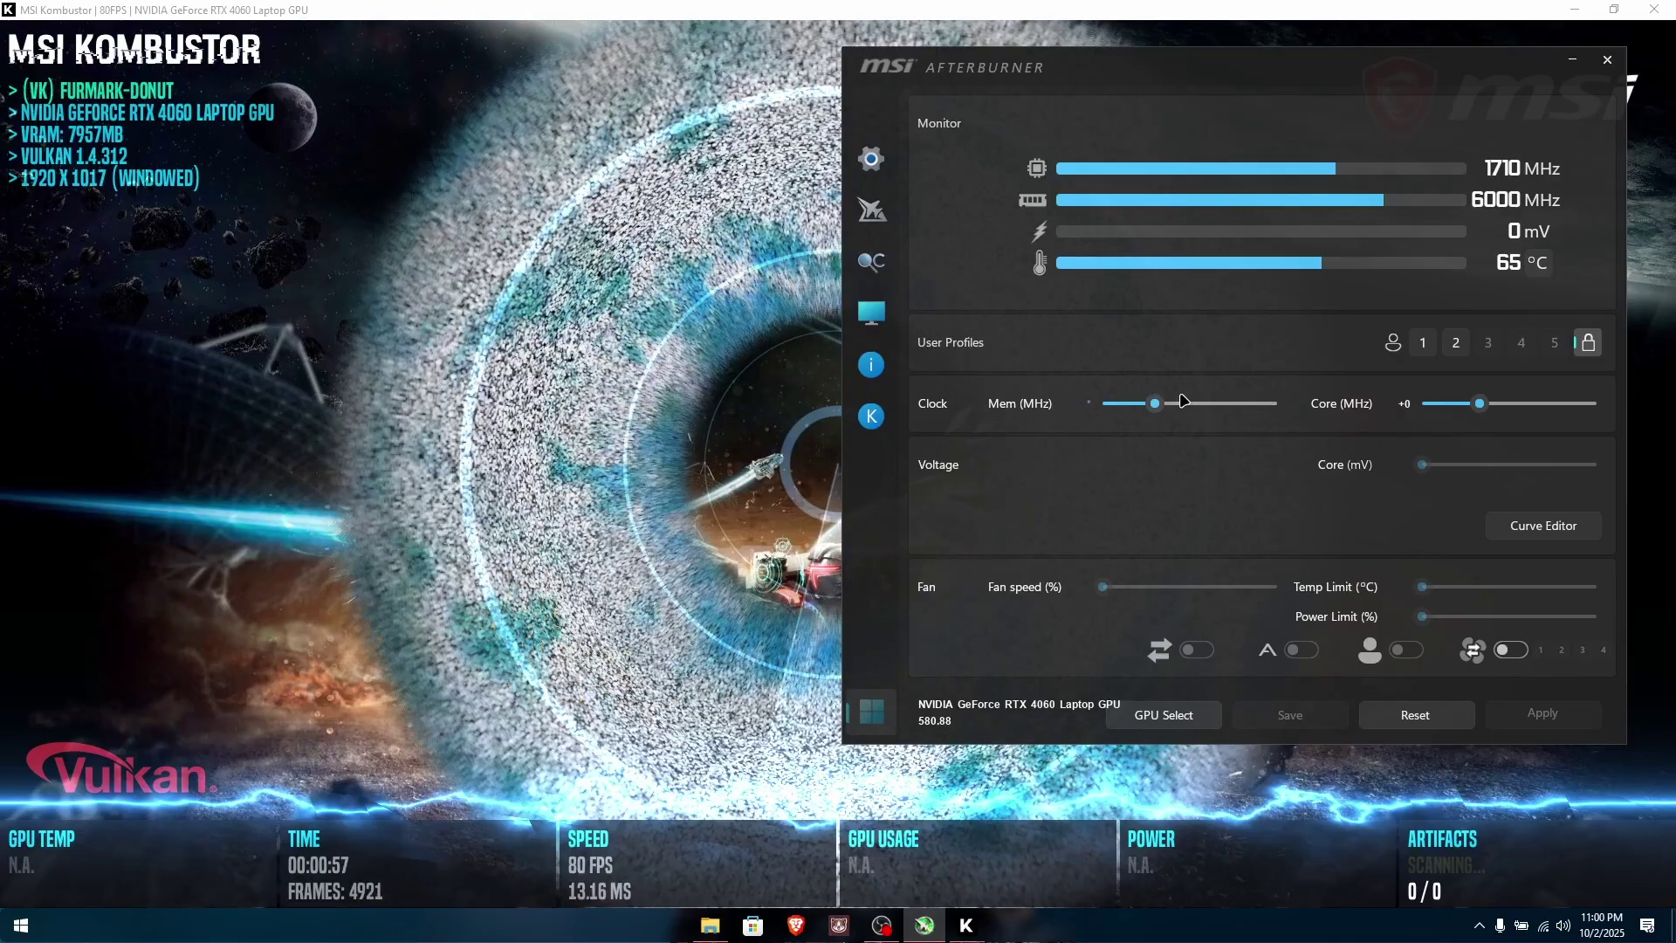
pyautogui.write('00')
pyautogui.press('Return')
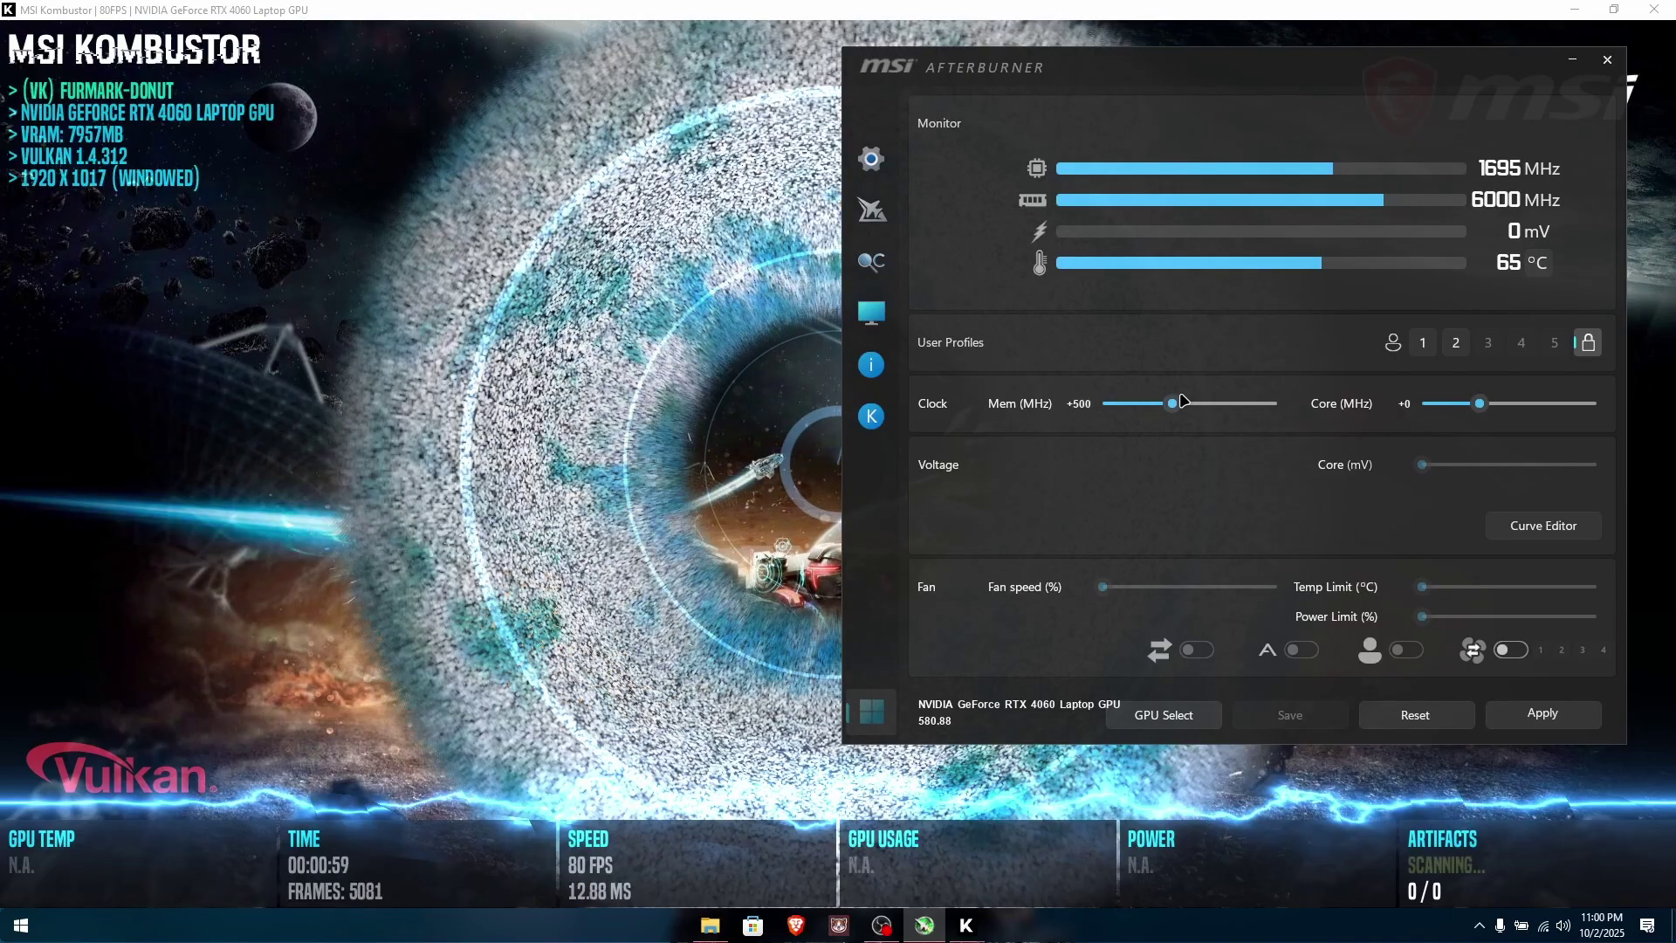
pyautogui.click(1525, 719)
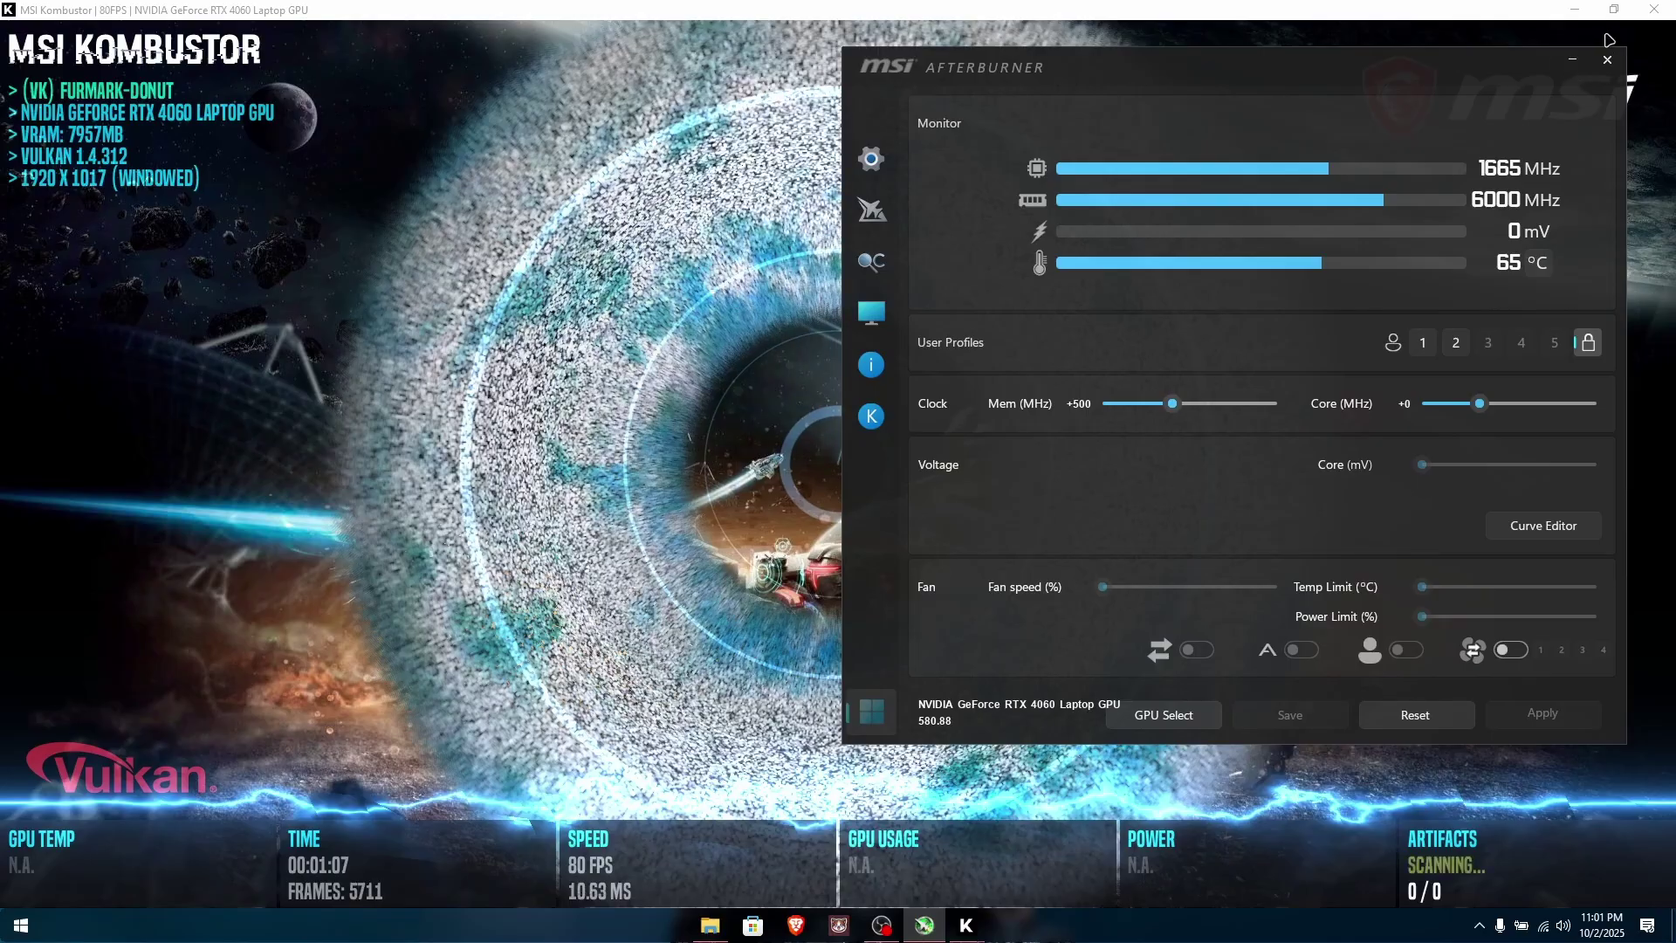
# Raise the memory clock offset to +750 MHz and then +900 MHz, applying each value
pyautogui.click(1079, 405)
pyautogui.write('750')
pyautogui.press('Return')
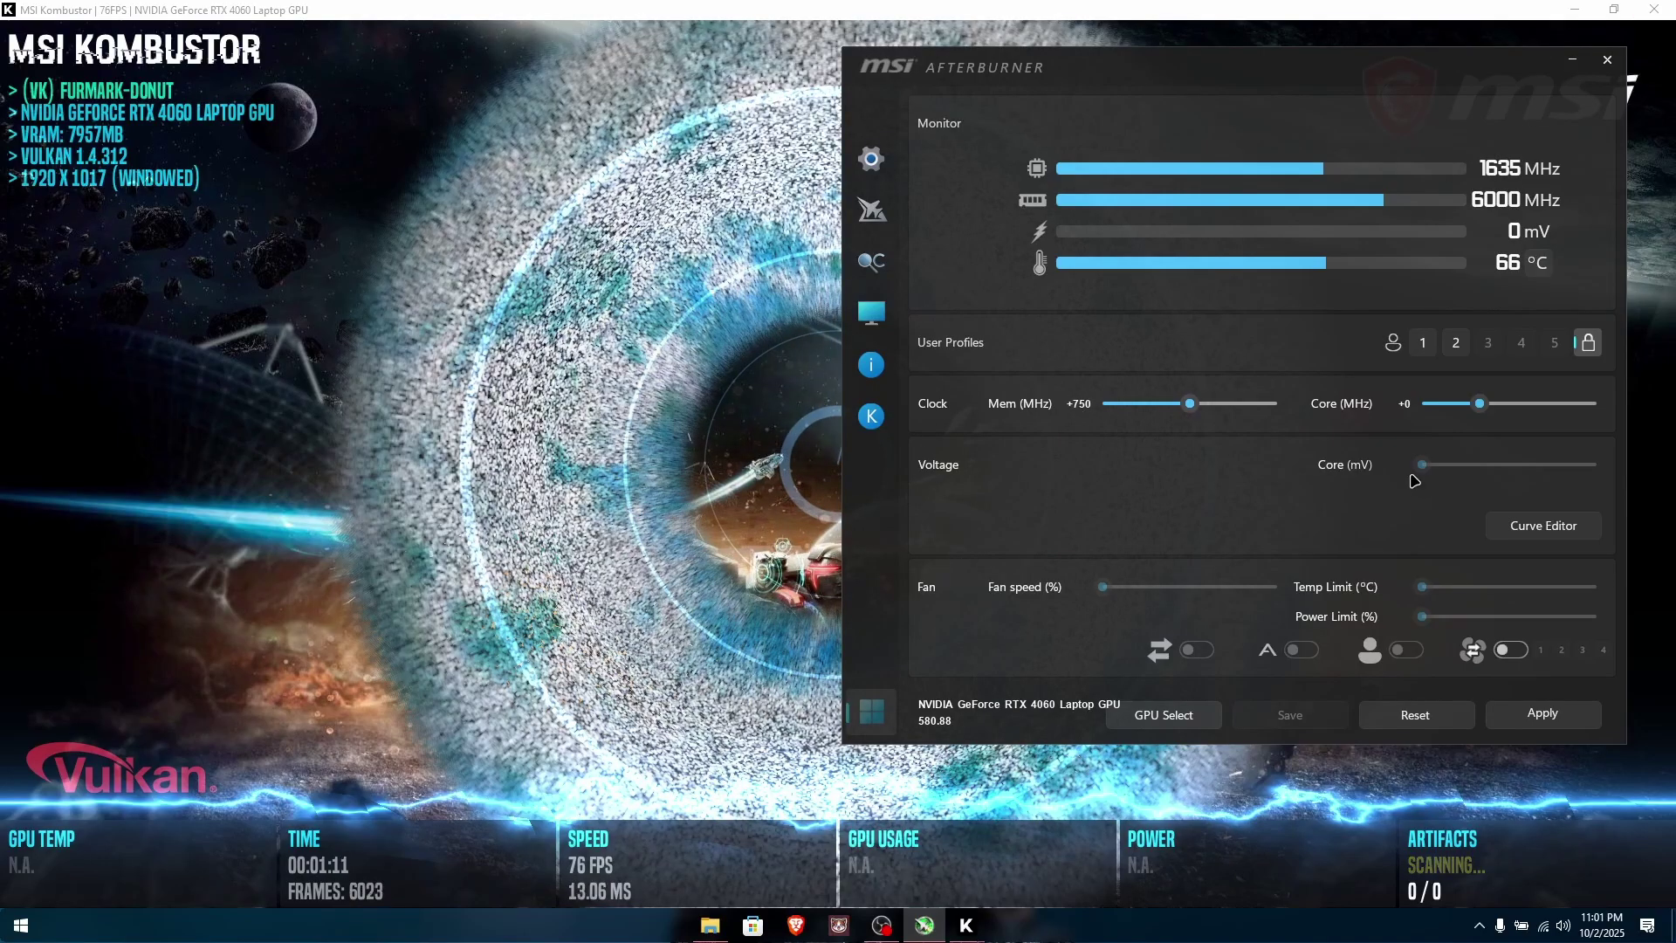
pyautogui.click(1561, 718)
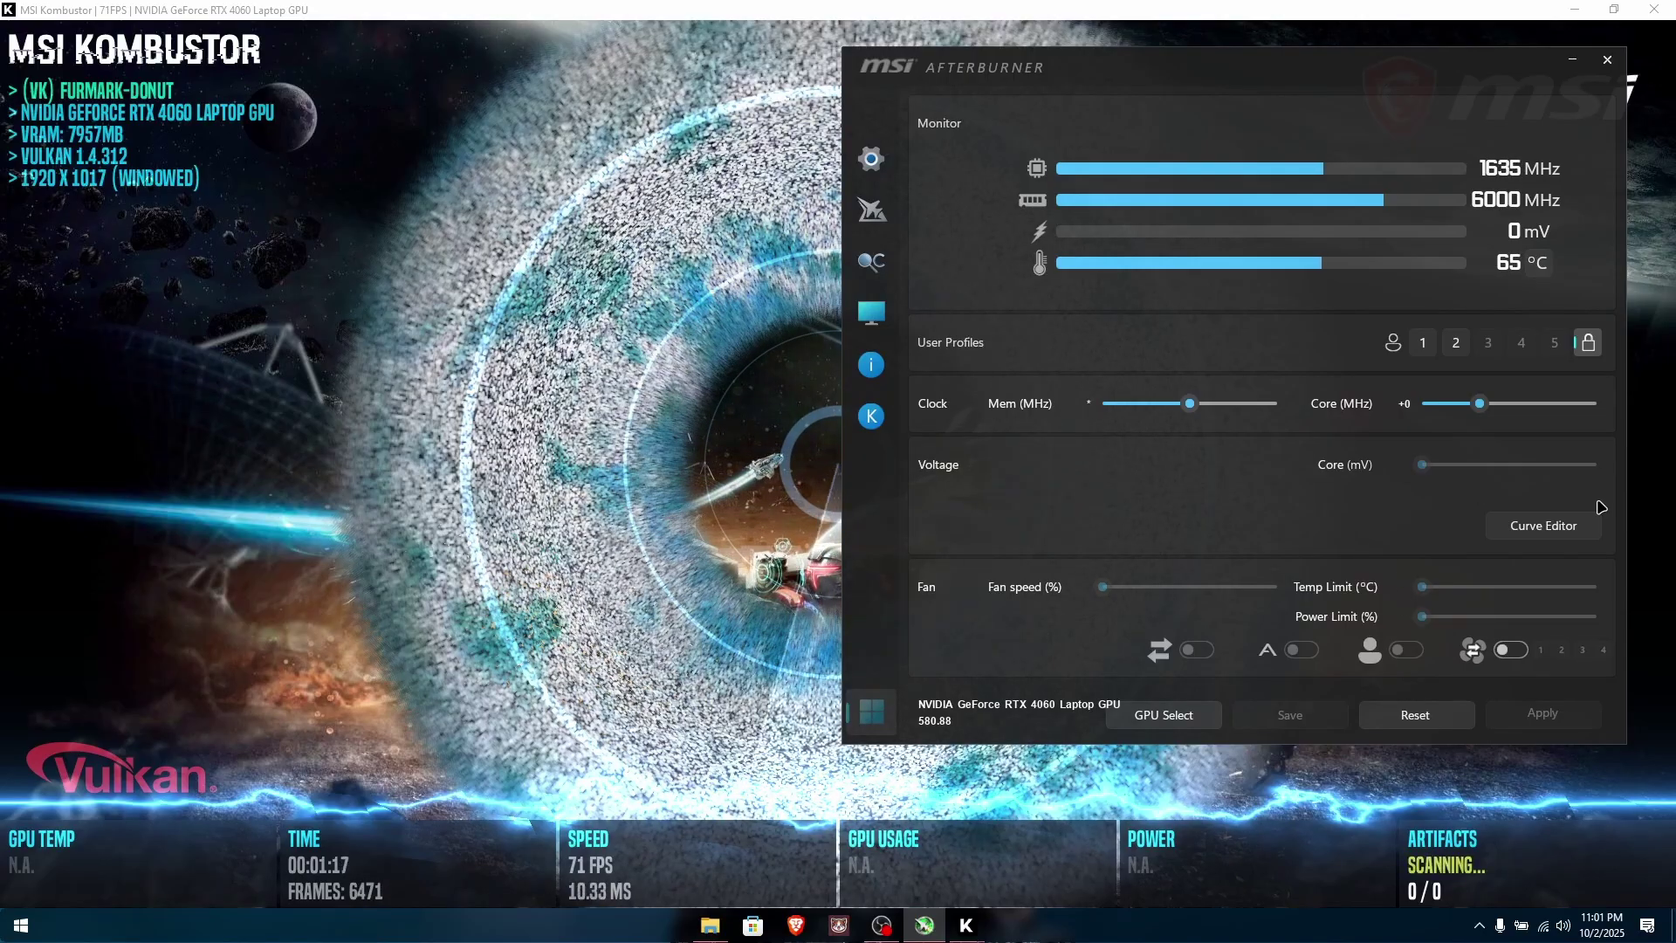
pyautogui.press('Return')
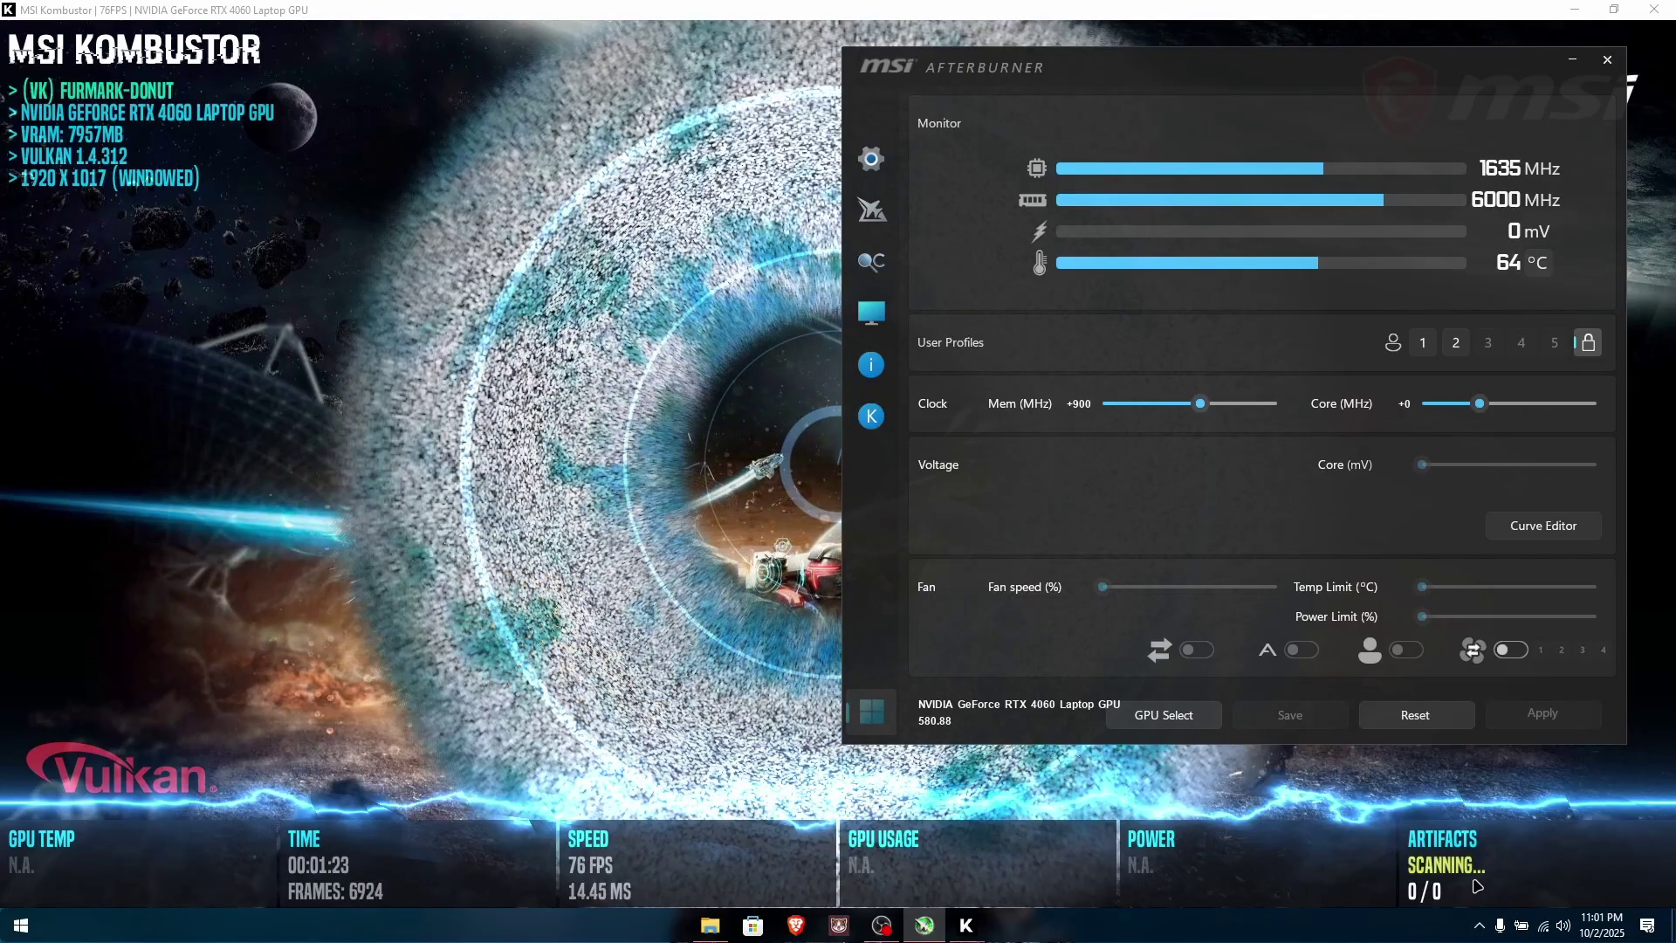
# Set the memory clock offset to +1100 MHz and apply it
pyautogui.click(1090, 413)
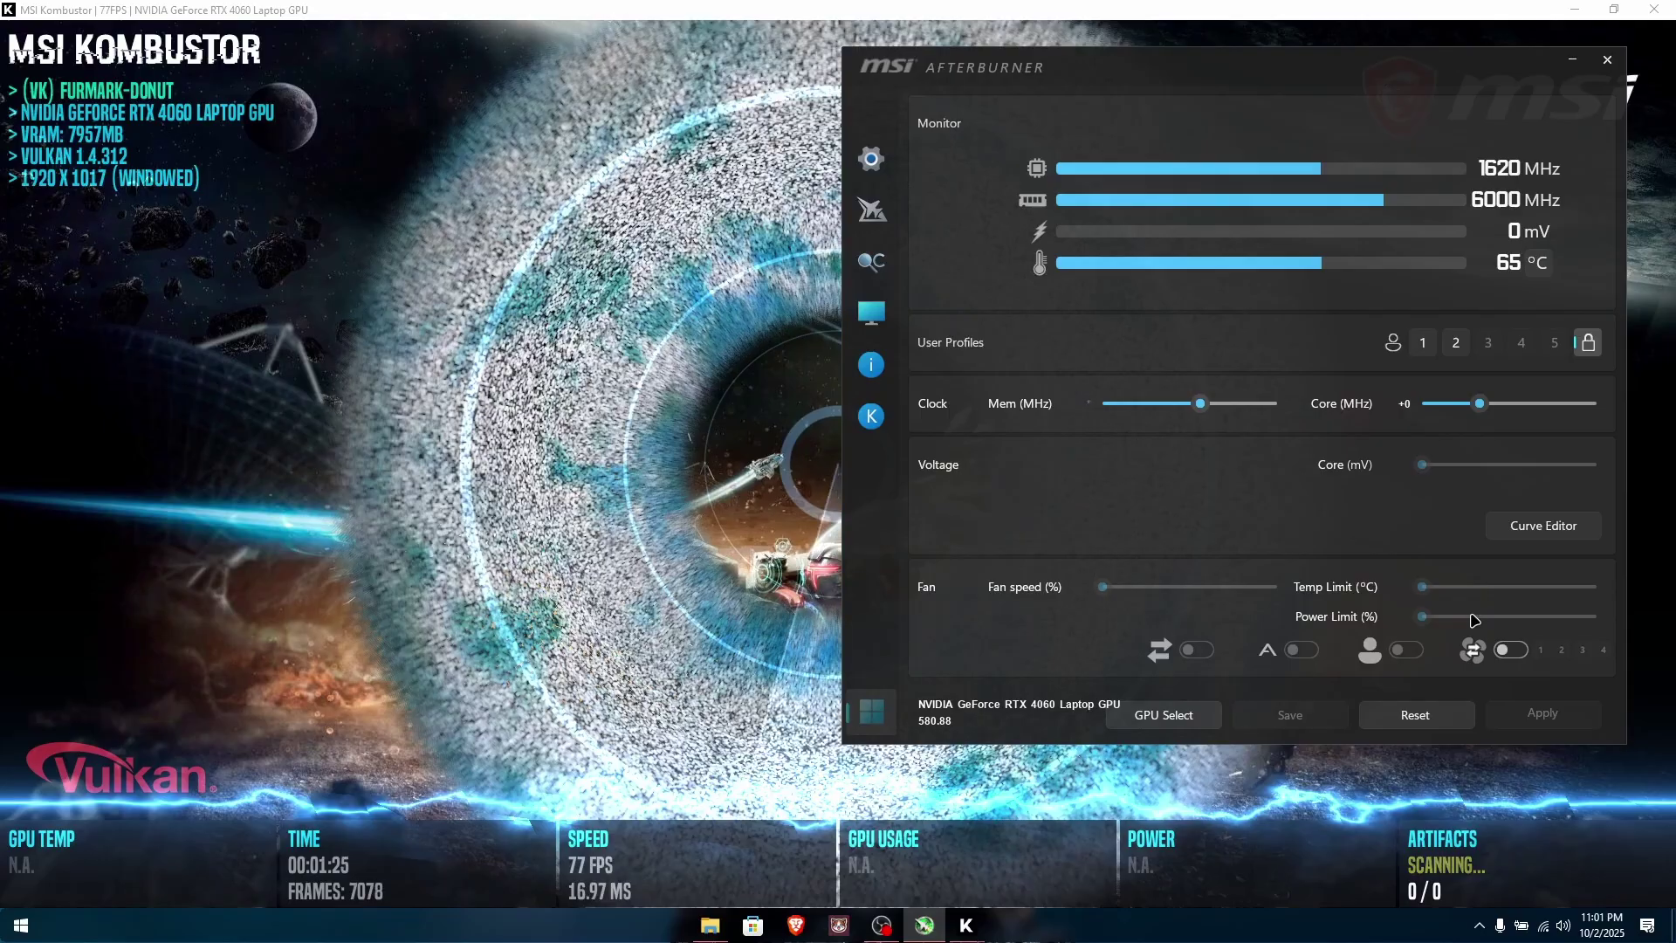
pyautogui.moveTo(1473, 620)
pyautogui.write('1100*')
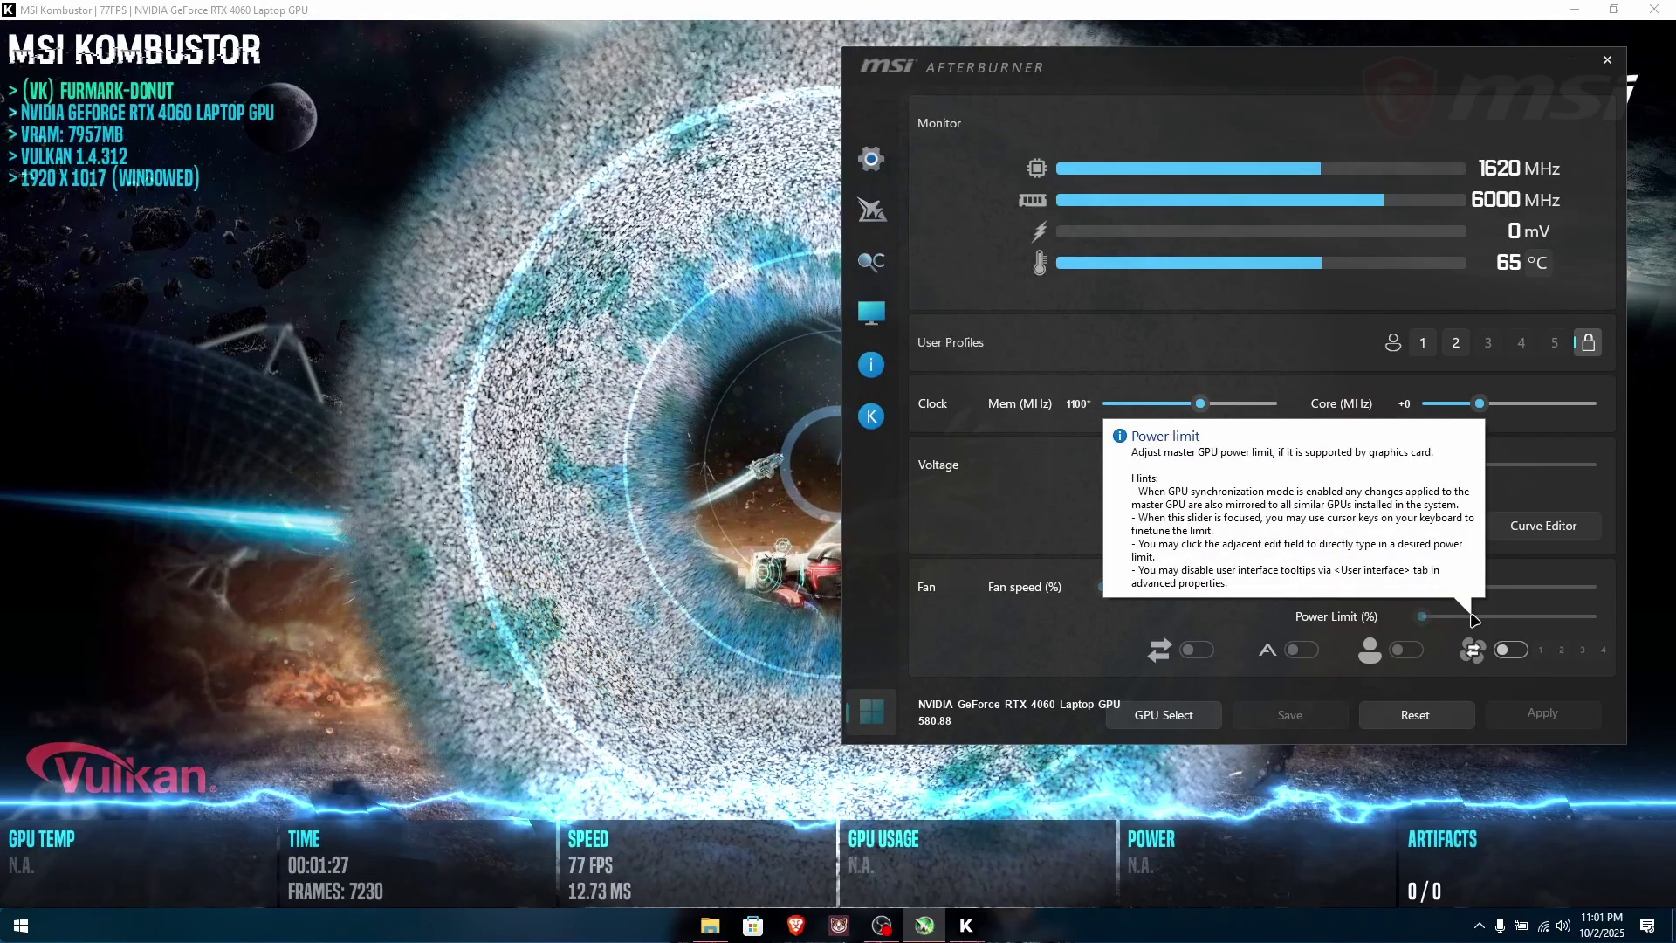
pyautogui.press('Return')
pyautogui.click(1574, 723)
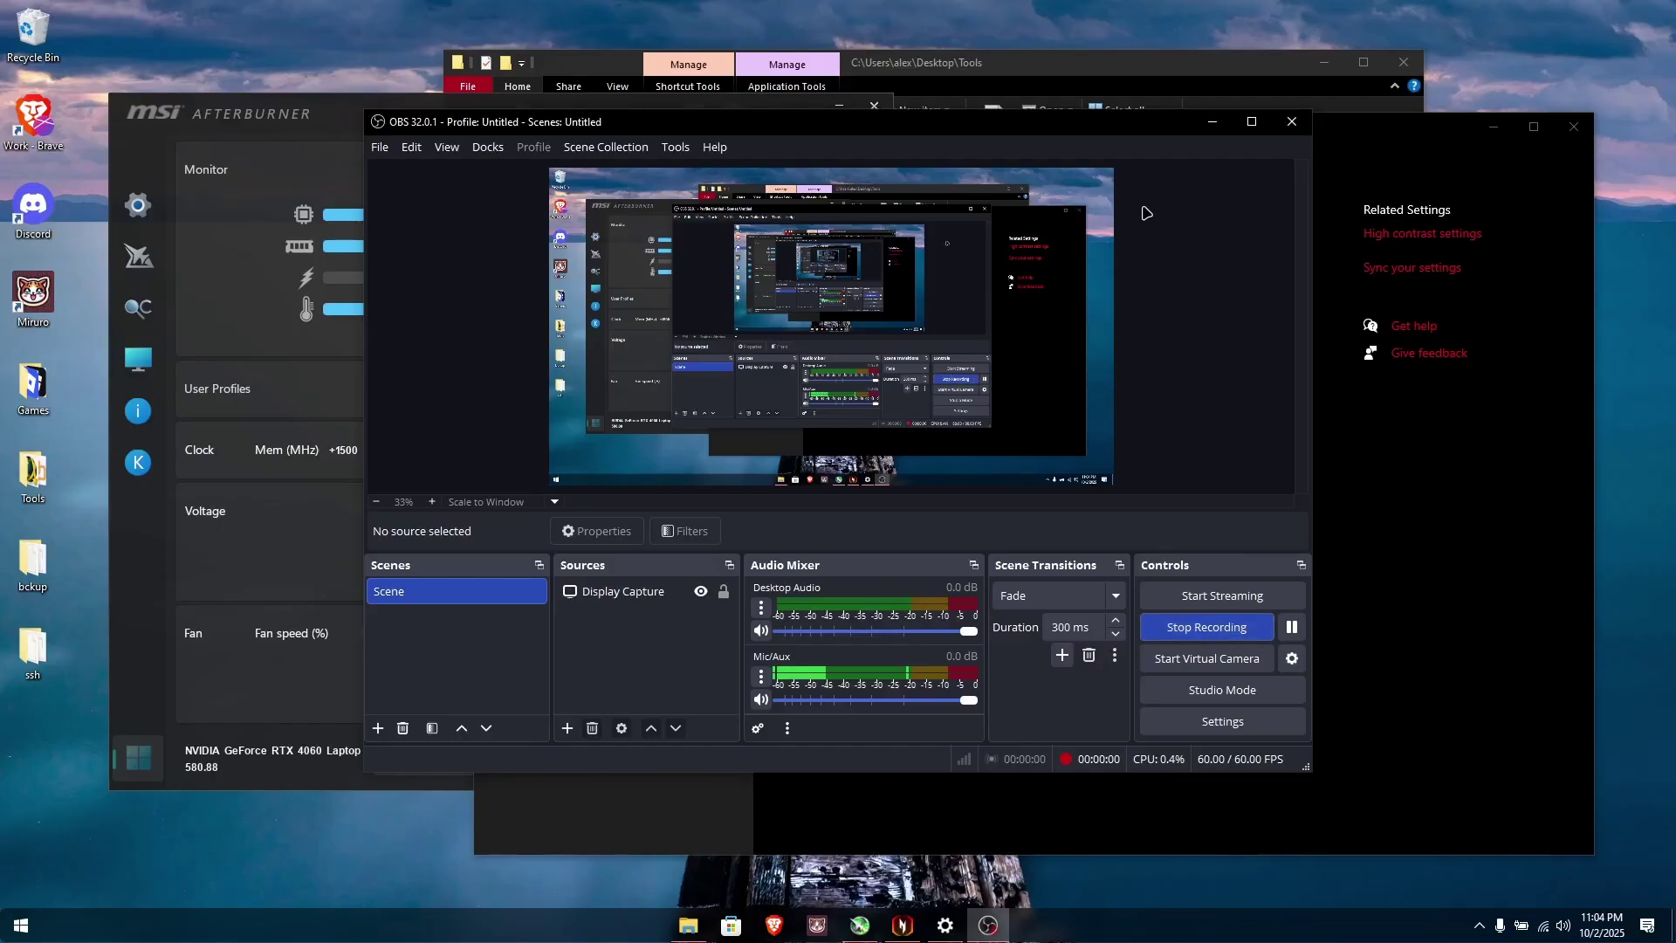
# Move the OBS window aside, close the Settings and NitroSense windows, and leave MSI Afterburner in front
pyautogui.moveTo(938, 28); pyautogui.dragTo(1255, 23)
pyautogui.click(1171, 752)
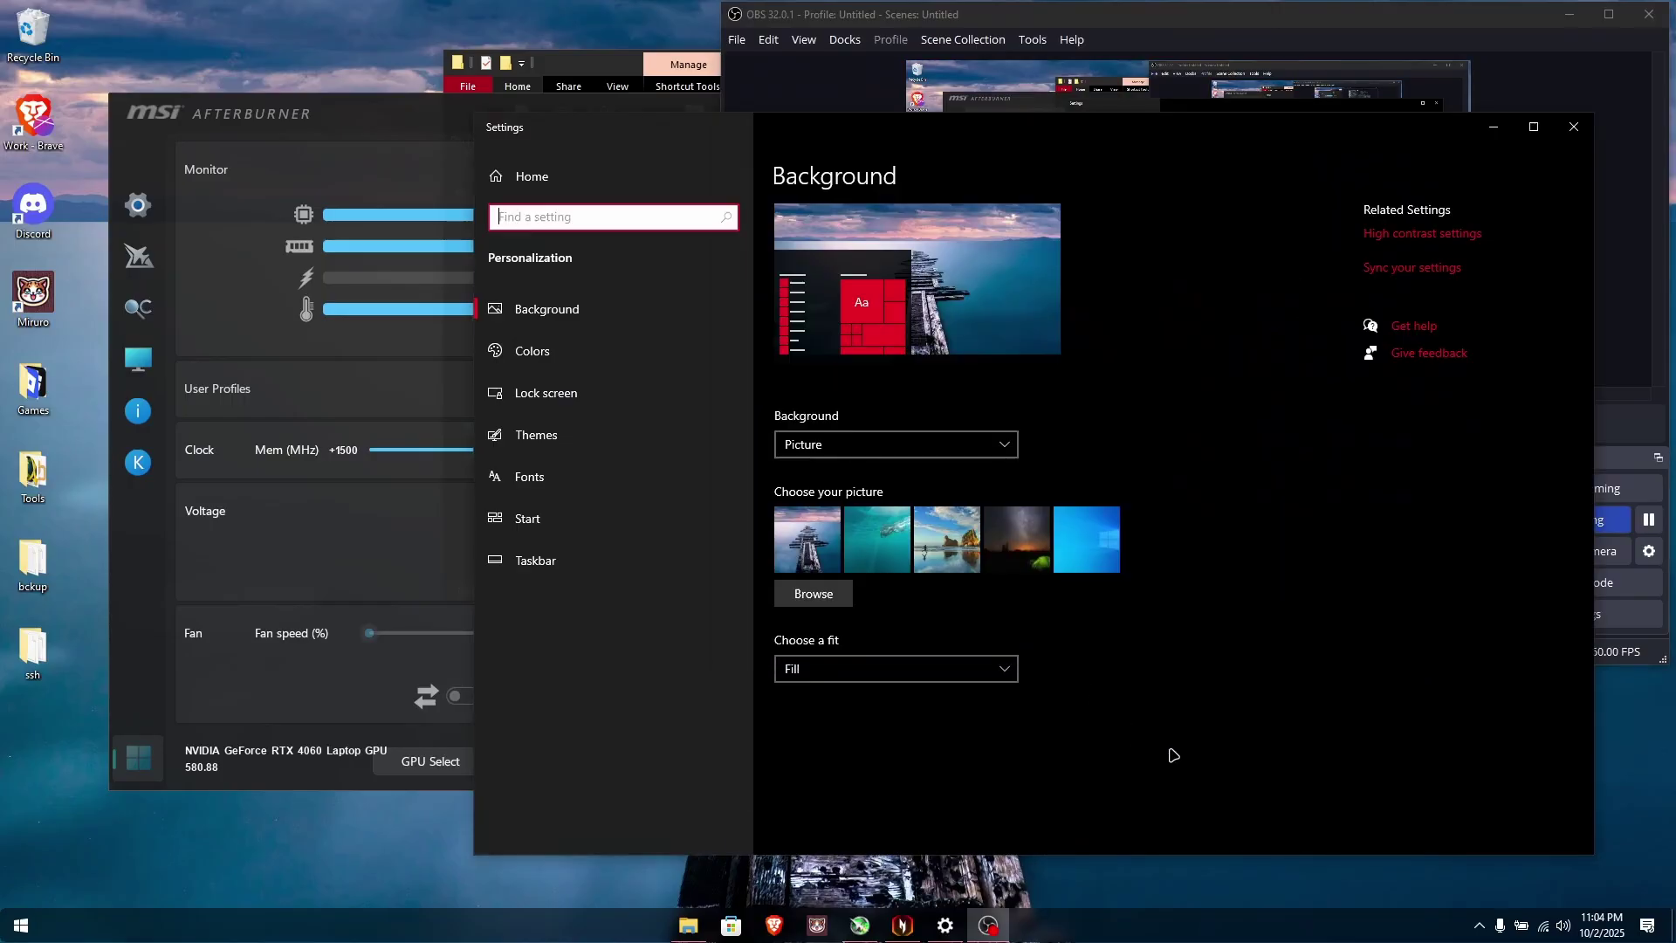
pyautogui.click(1574, 126)
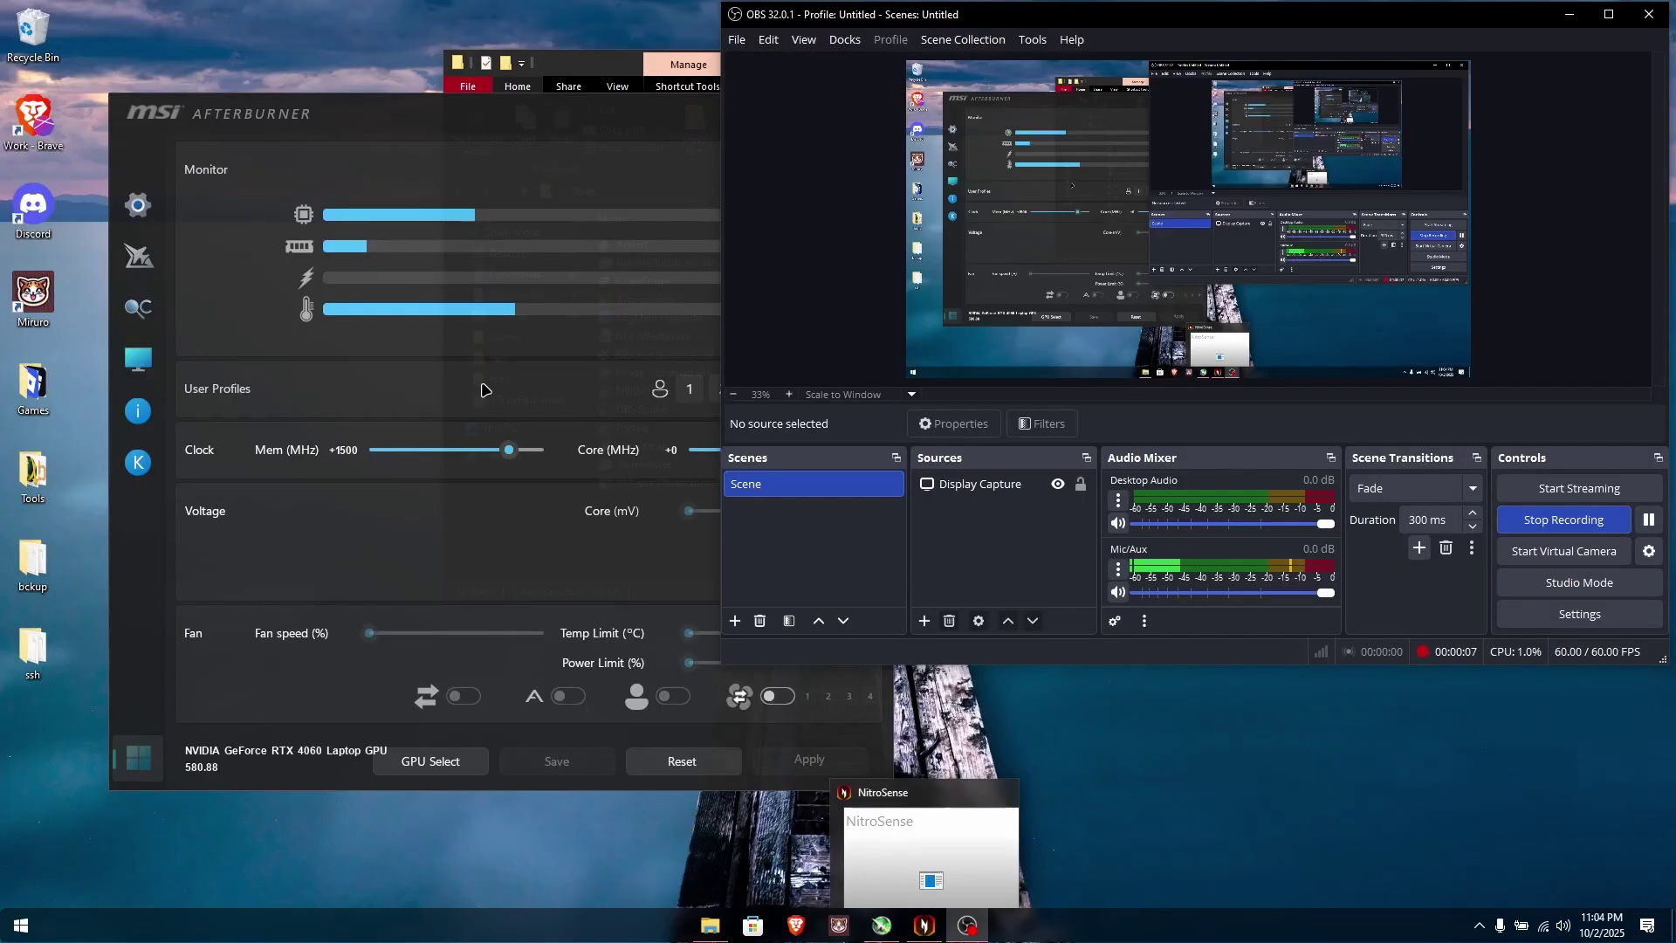
pyautogui.click(485, 390)
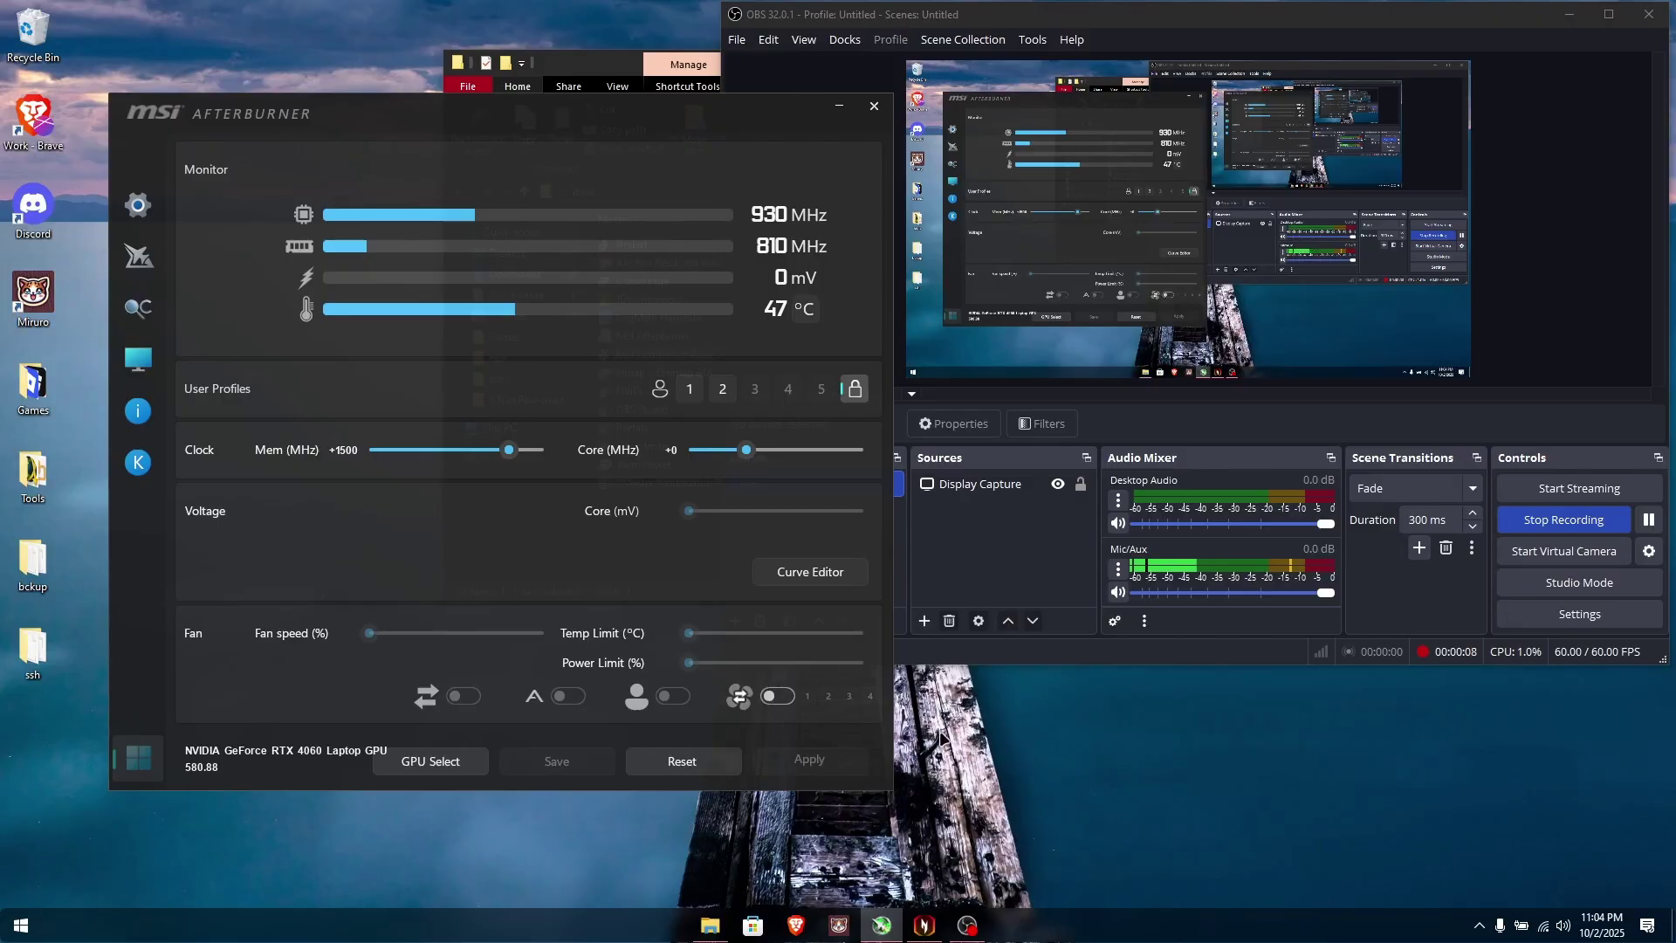
pyautogui.click(924, 925)
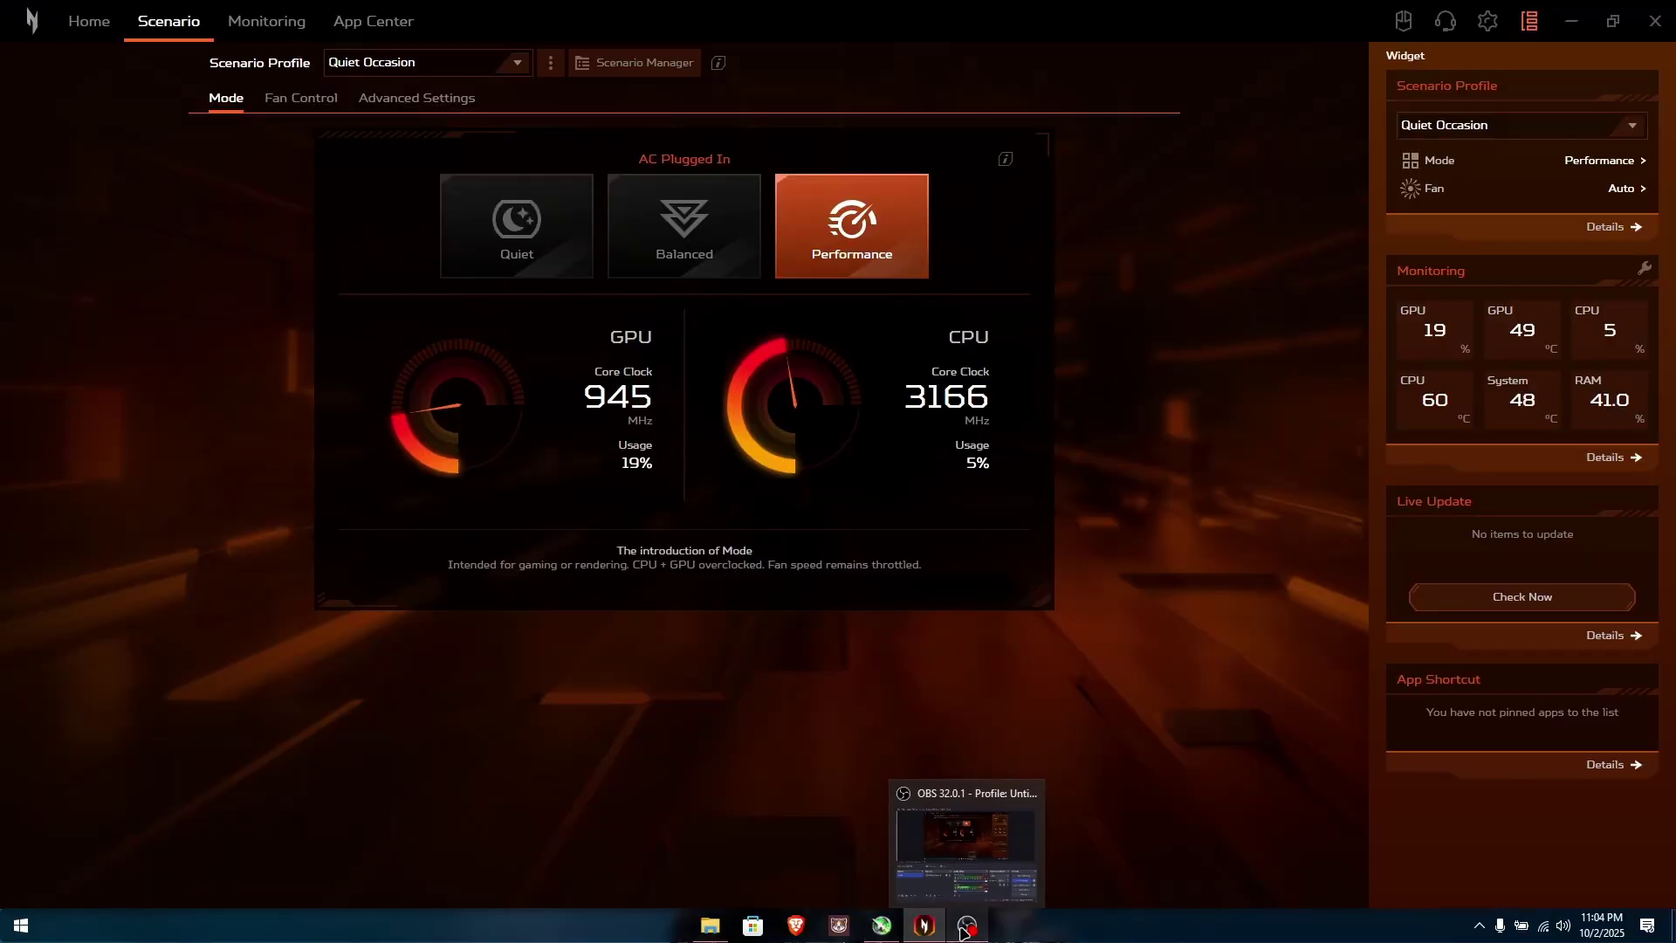
pyautogui.click(1652, 21)
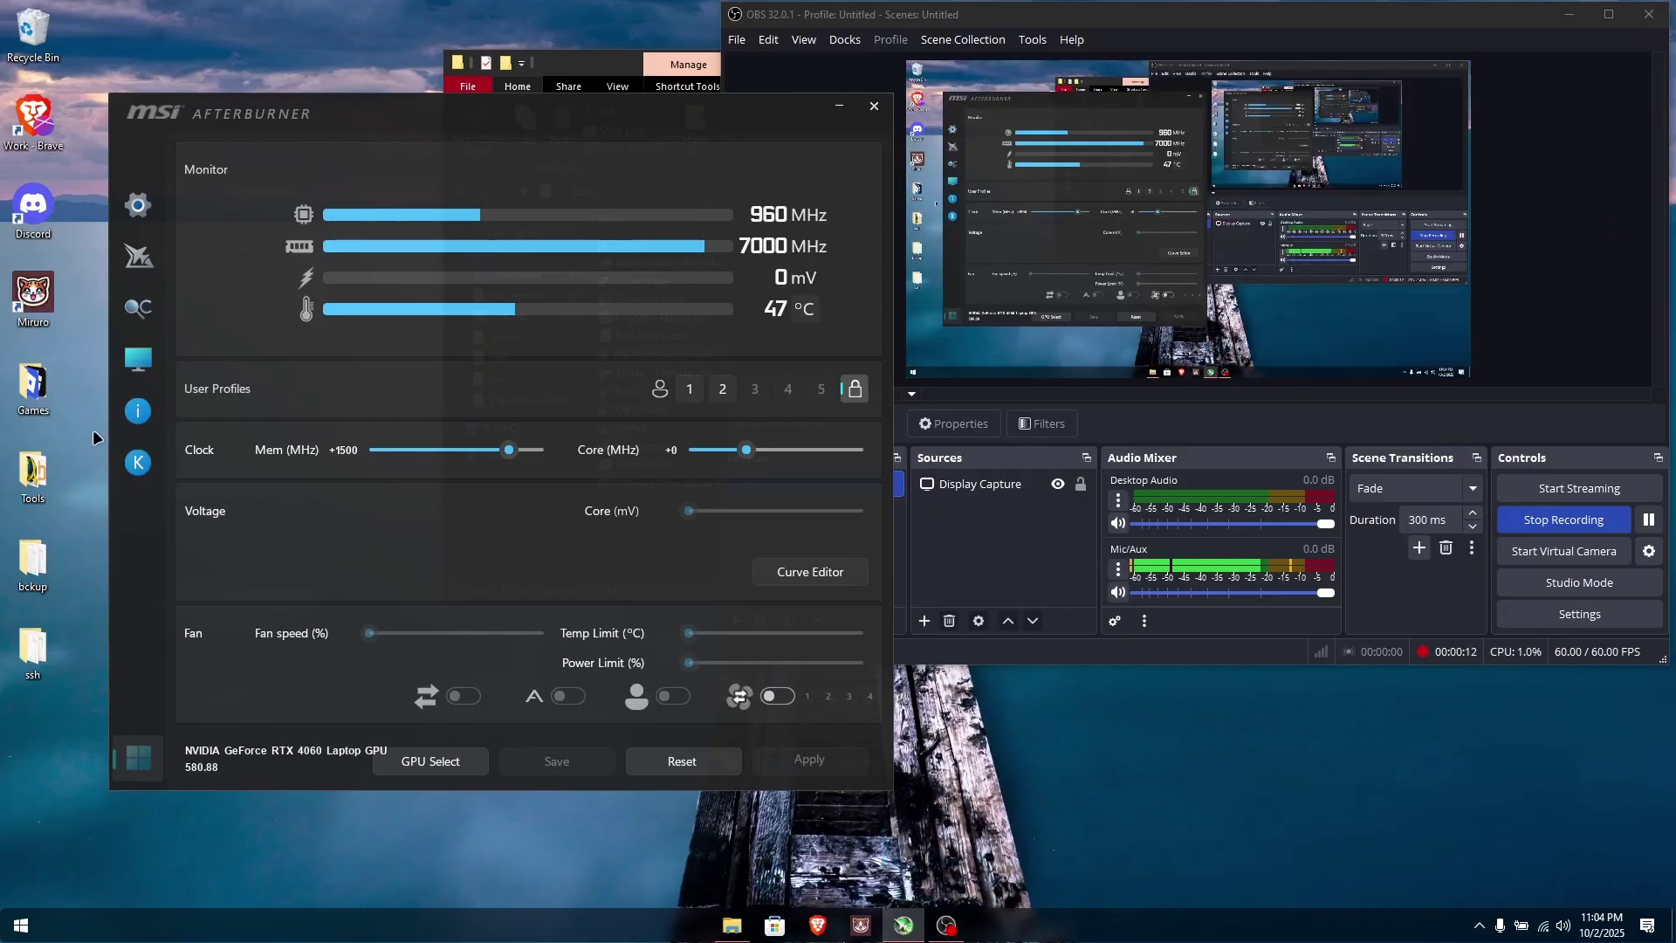
# Open MSI Kombustor from the Tools folder and run the (VK) FurMark-MSI stress test in a maximized window
pyautogui.doubleClick(52, 468)
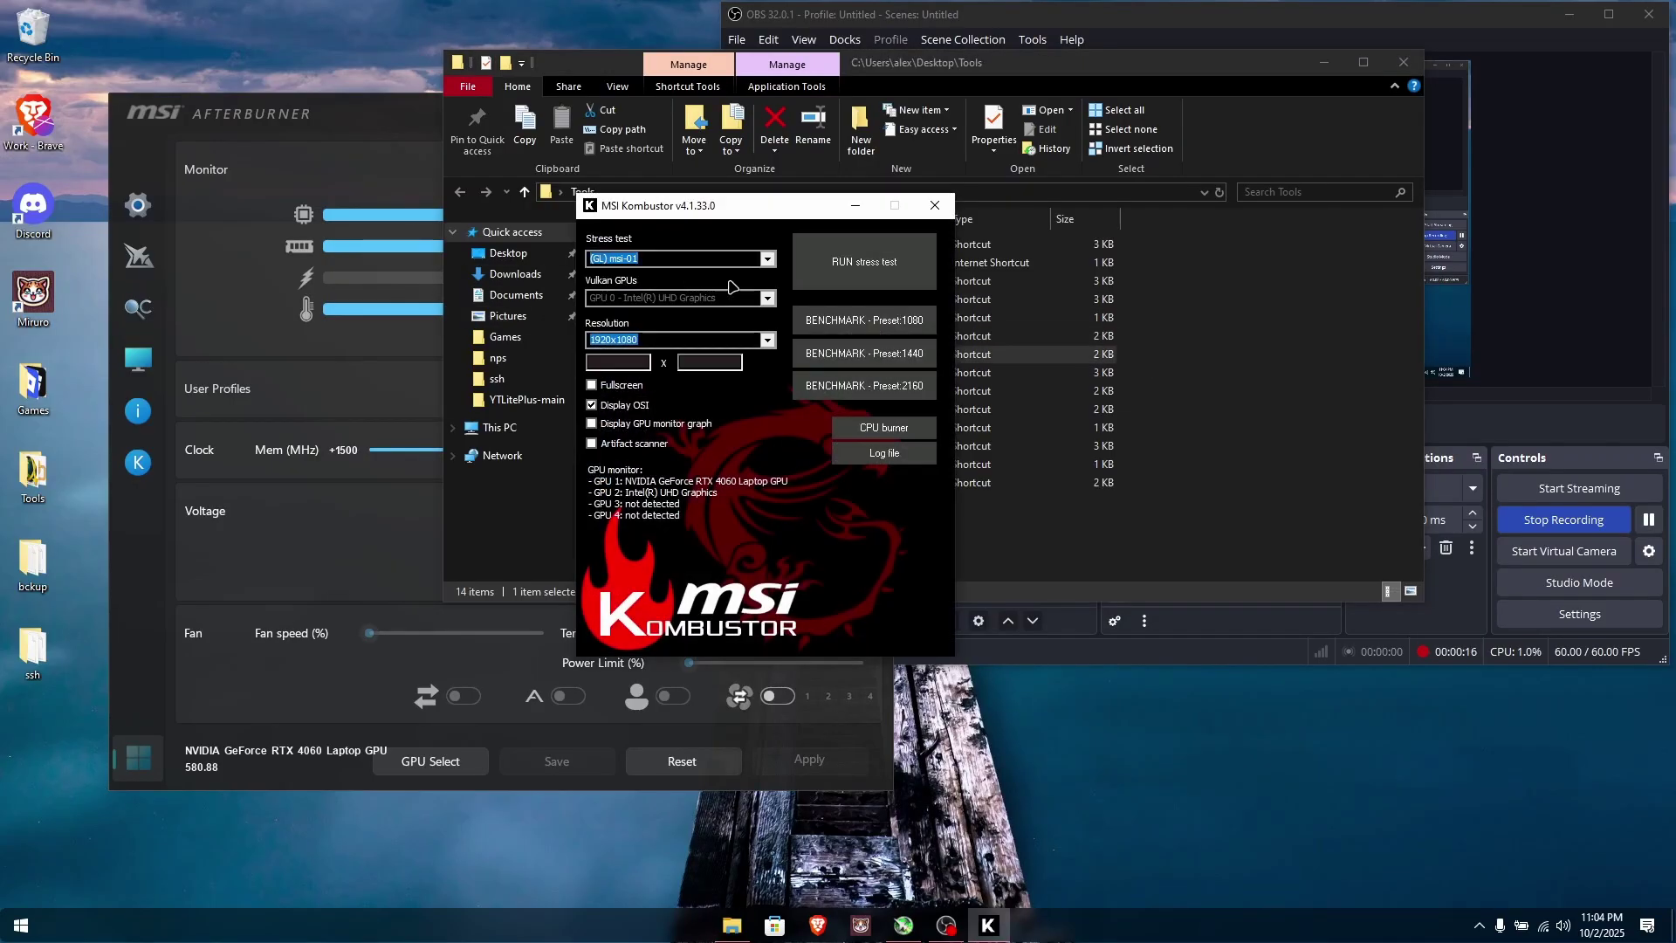
pyautogui.click(768, 258)
pyautogui.scroll(-2, 699, 377)
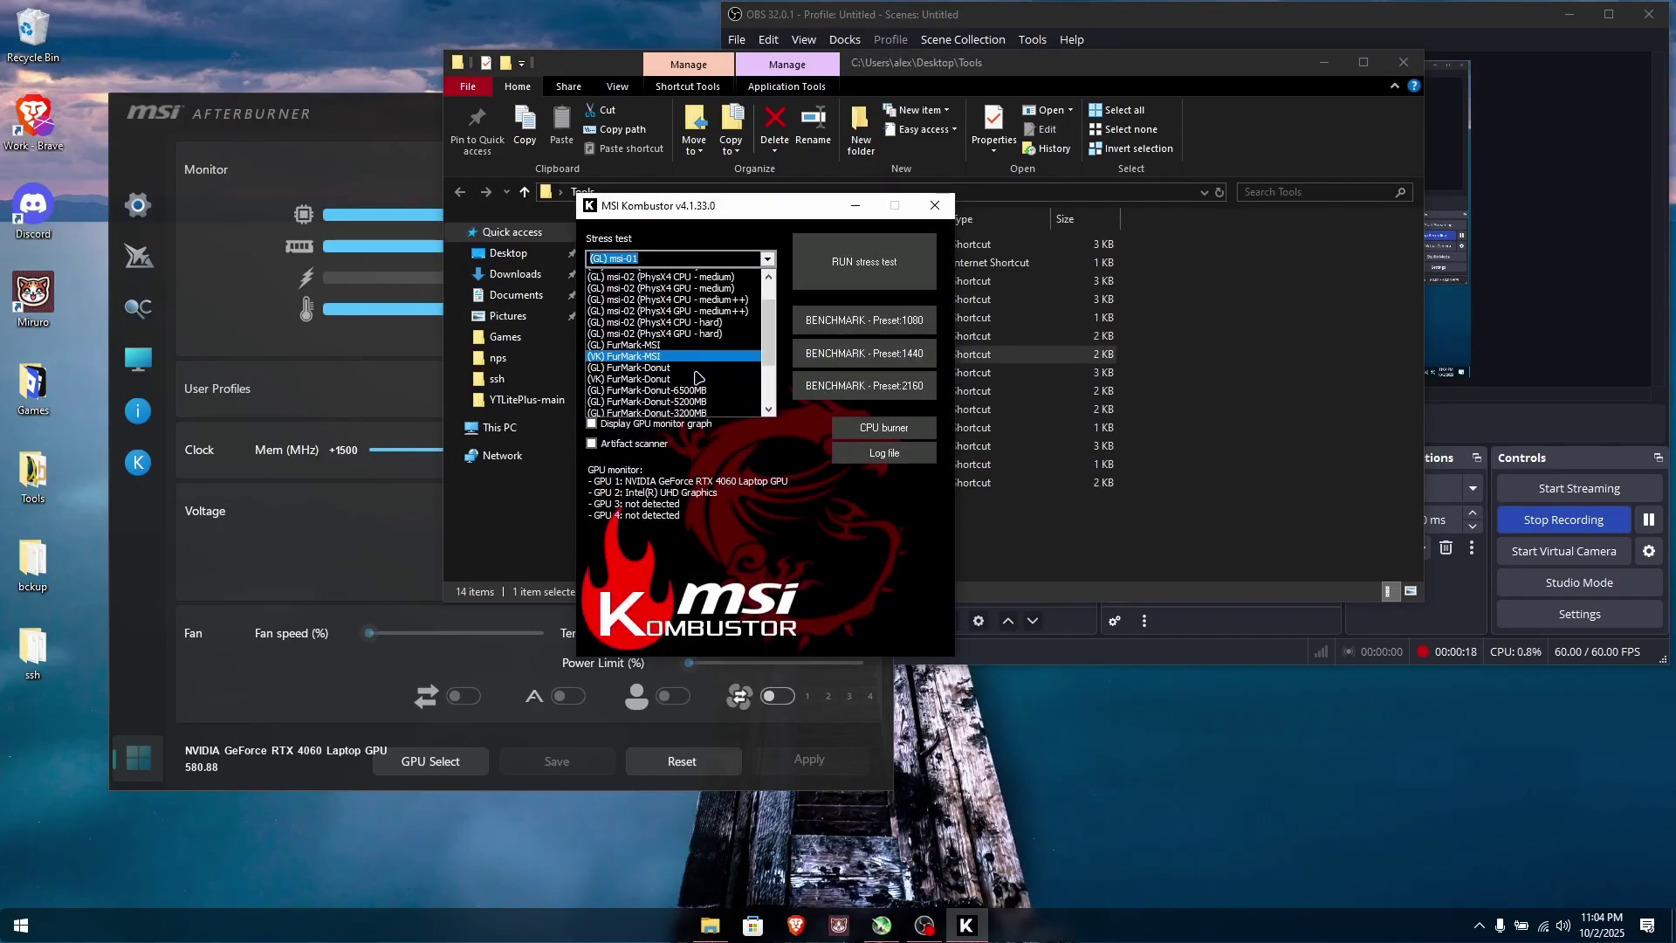
pyautogui.click(664, 357)
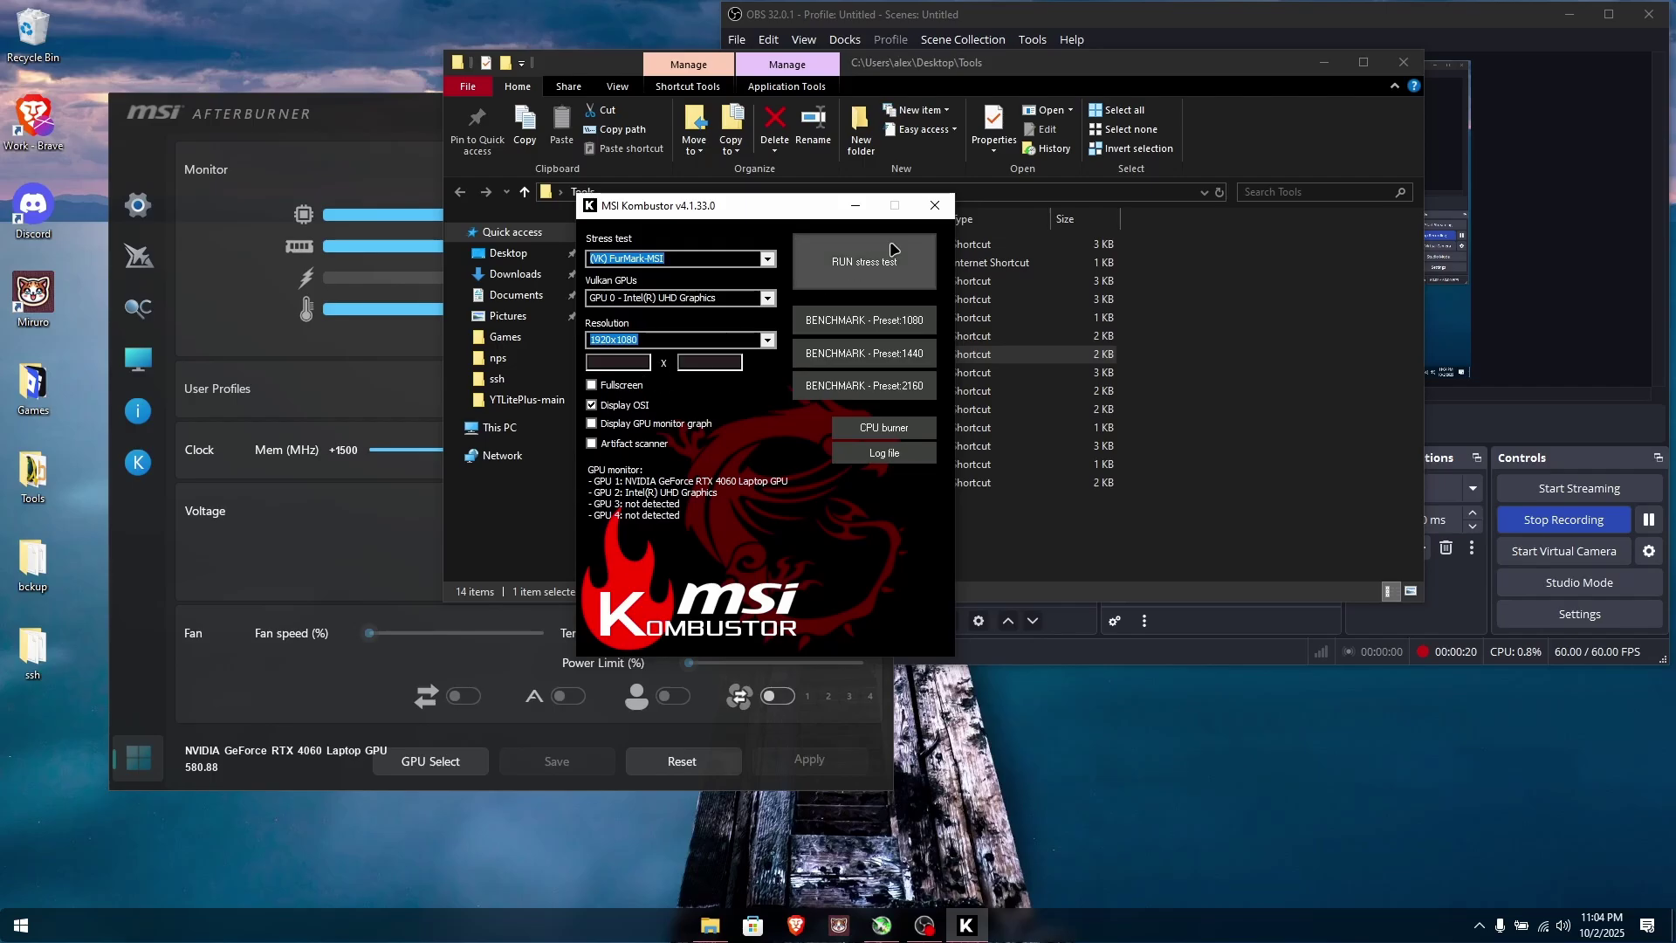
pyautogui.click(869, 278)
pyautogui.click(1616, 10)
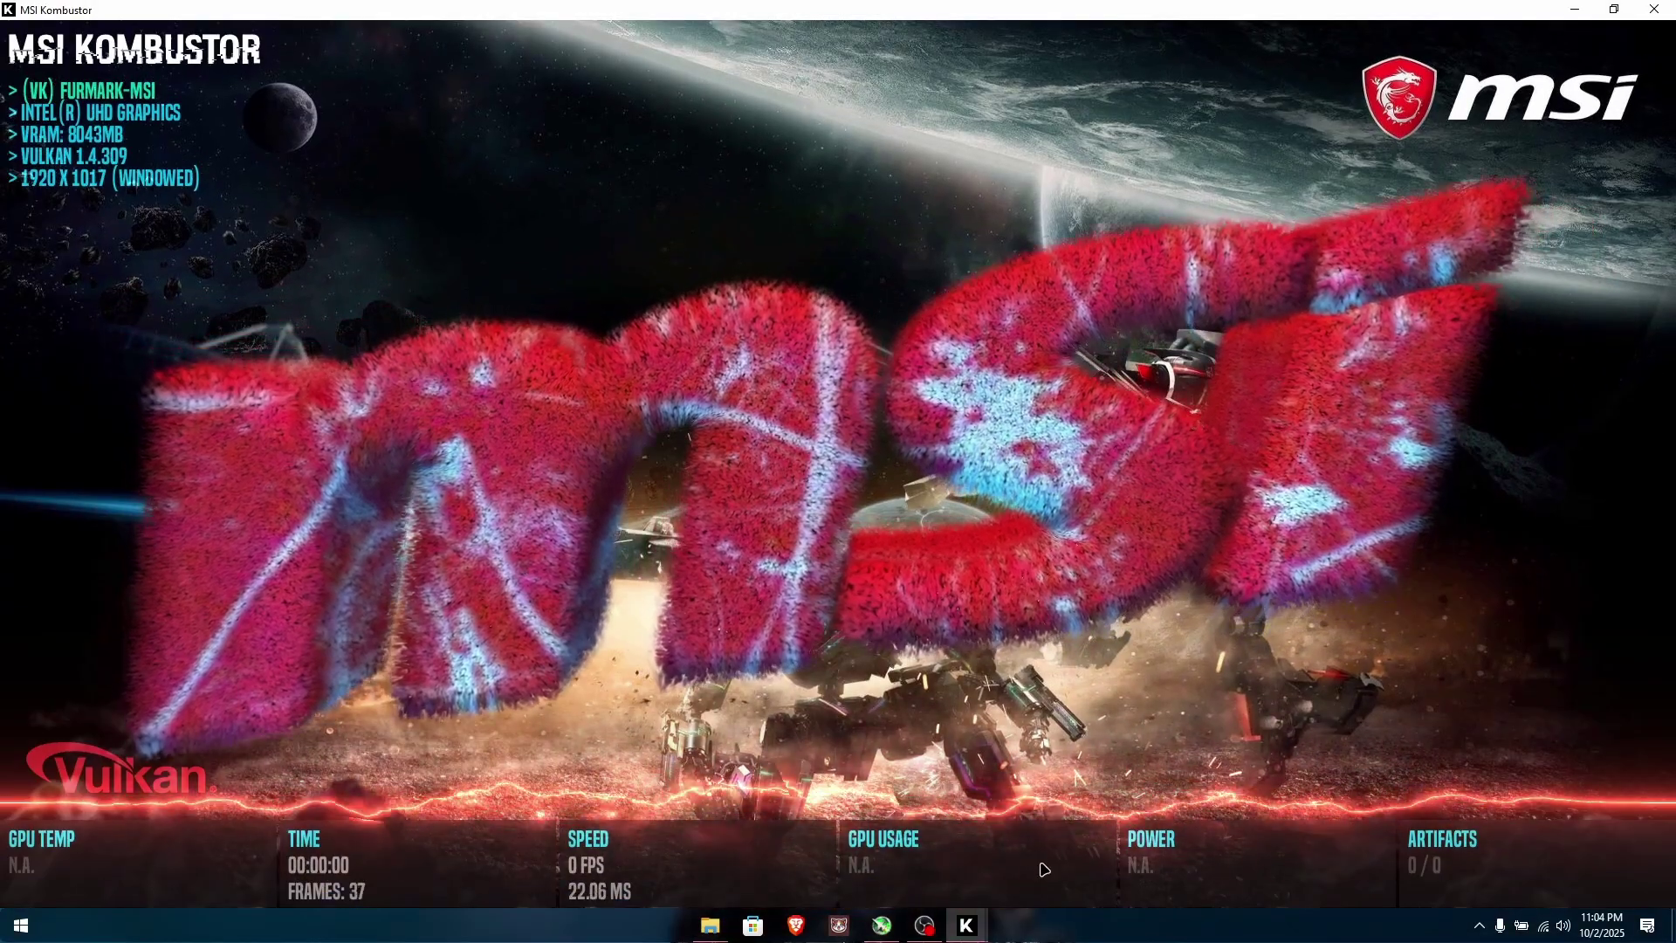
# Stop the test on the Intel GPU and rerun it on the NVIDIA GeForce RTX 4060 Laptop GPU with MSI Afterburner in front
pyautogui.click(881, 925)
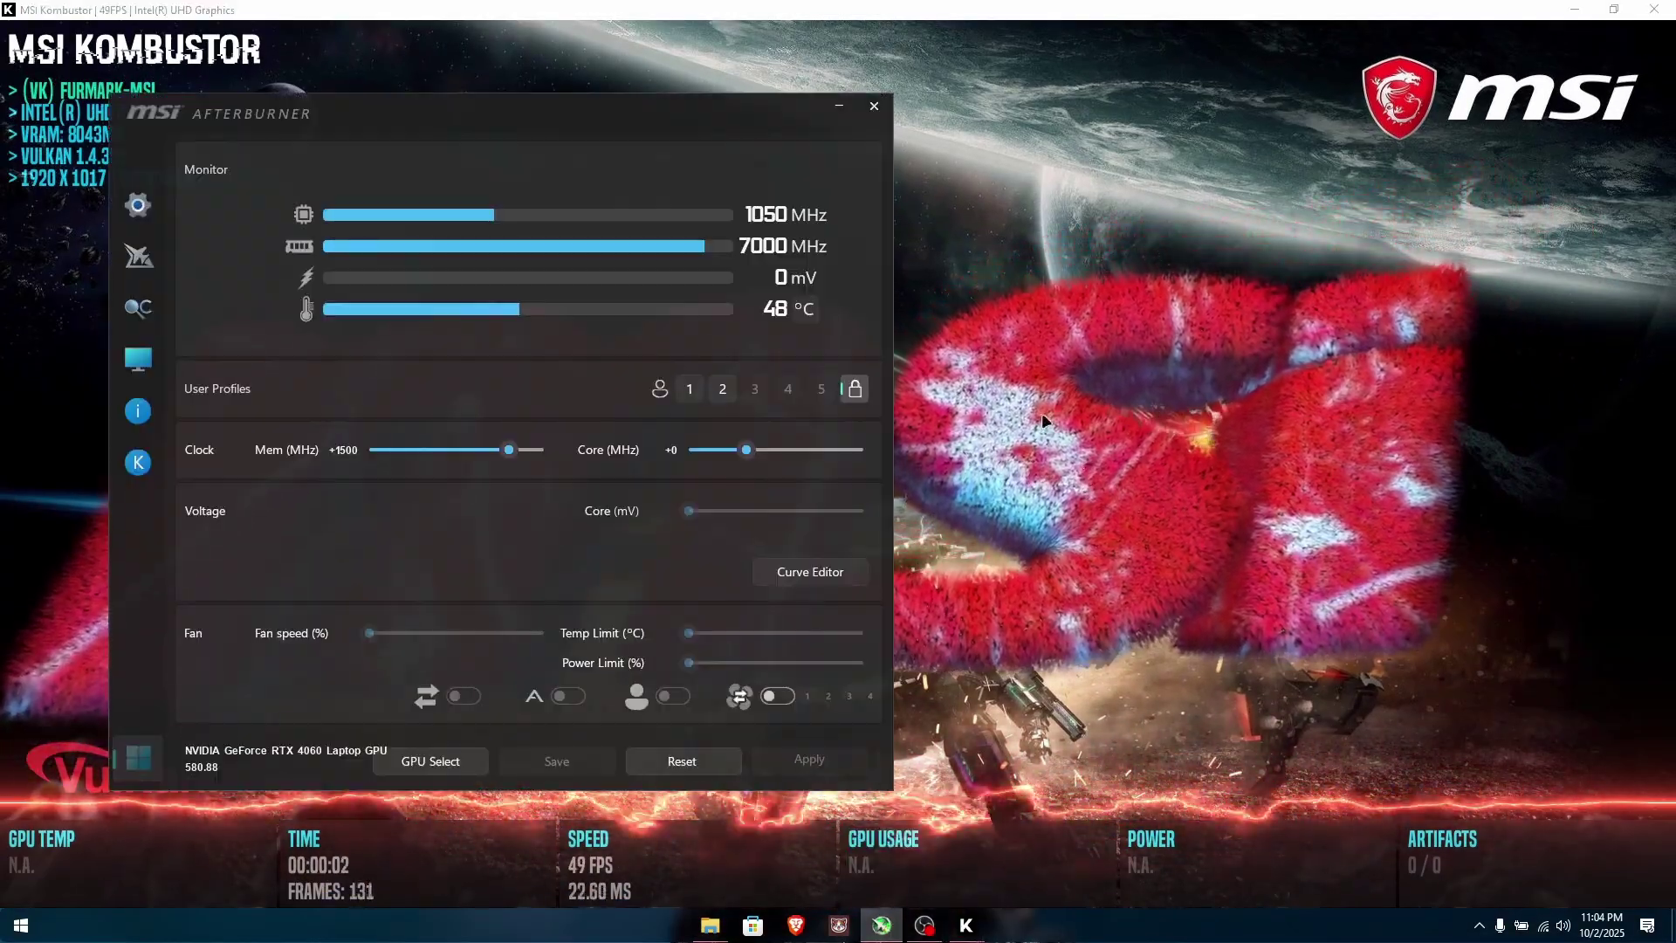
pyautogui.moveTo(411, 172); pyautogui.dragTo(1178, 135)
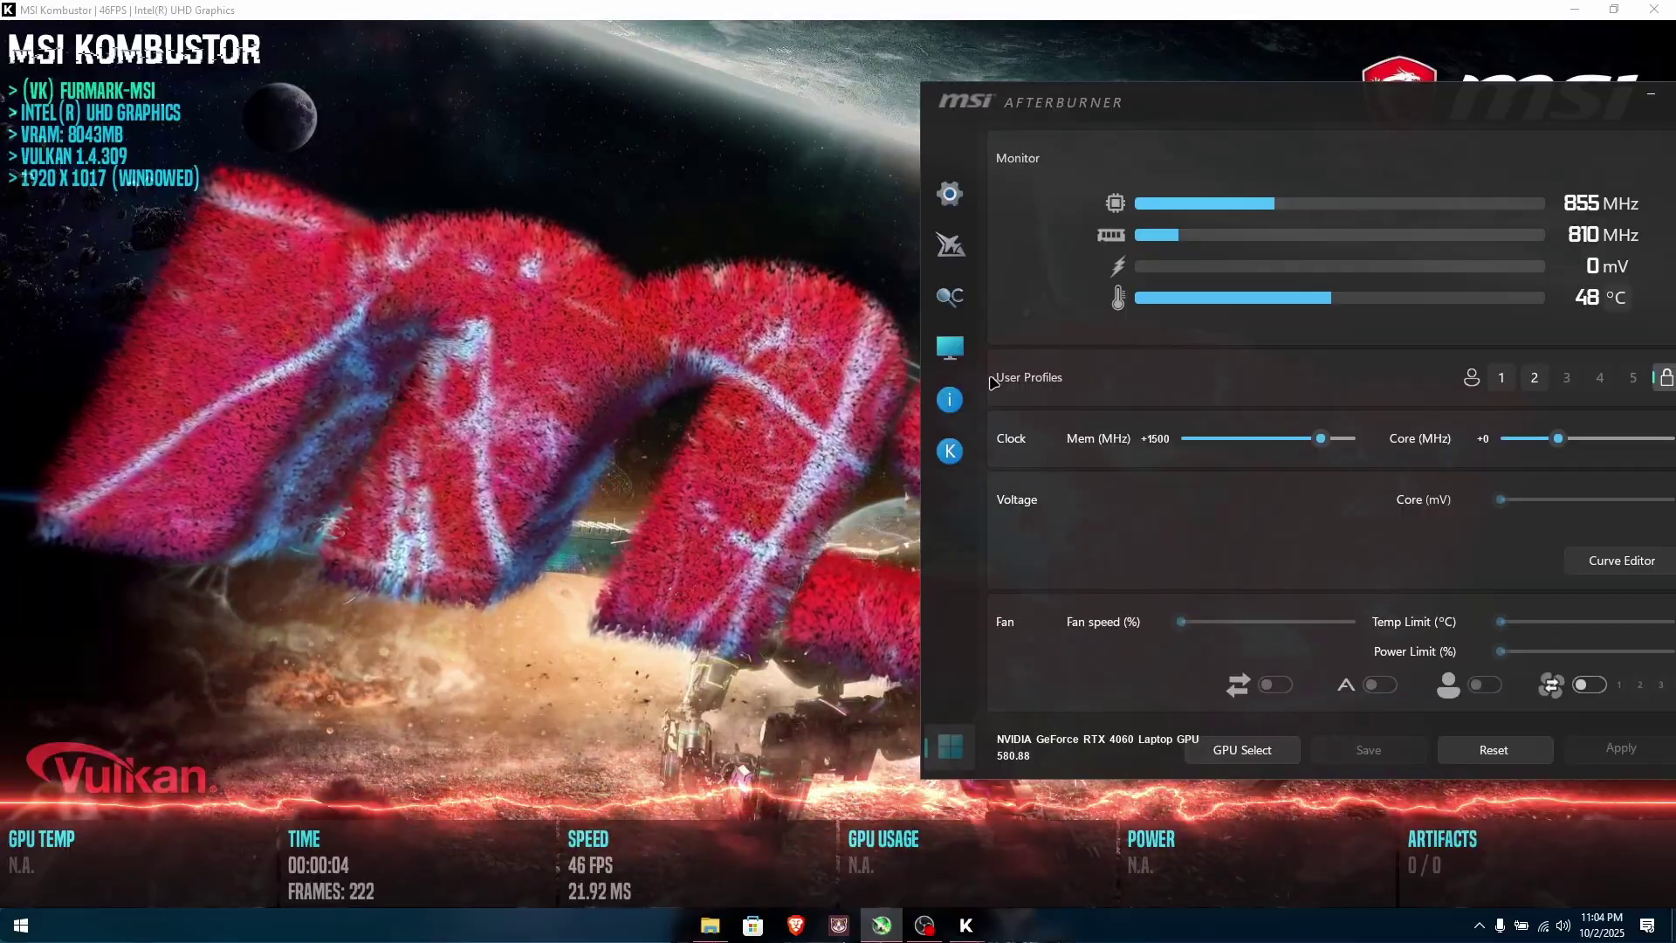
pyautogui.click(852, 438)
pyautogui.press('Escape')
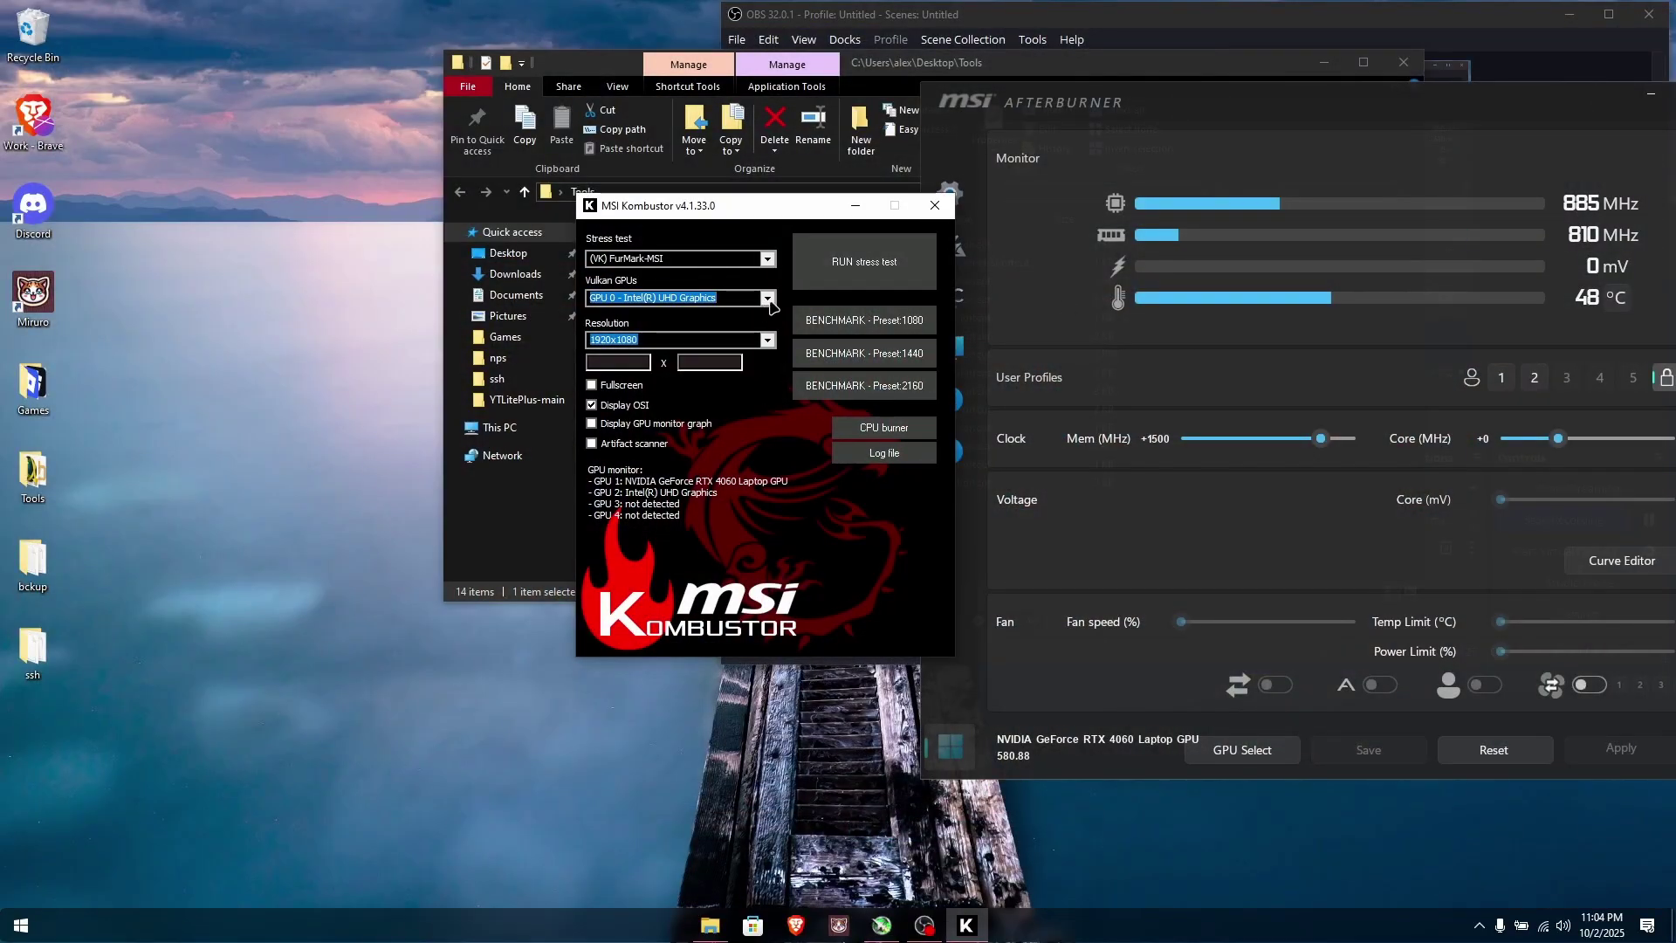
pyautogui.click(823, 283)
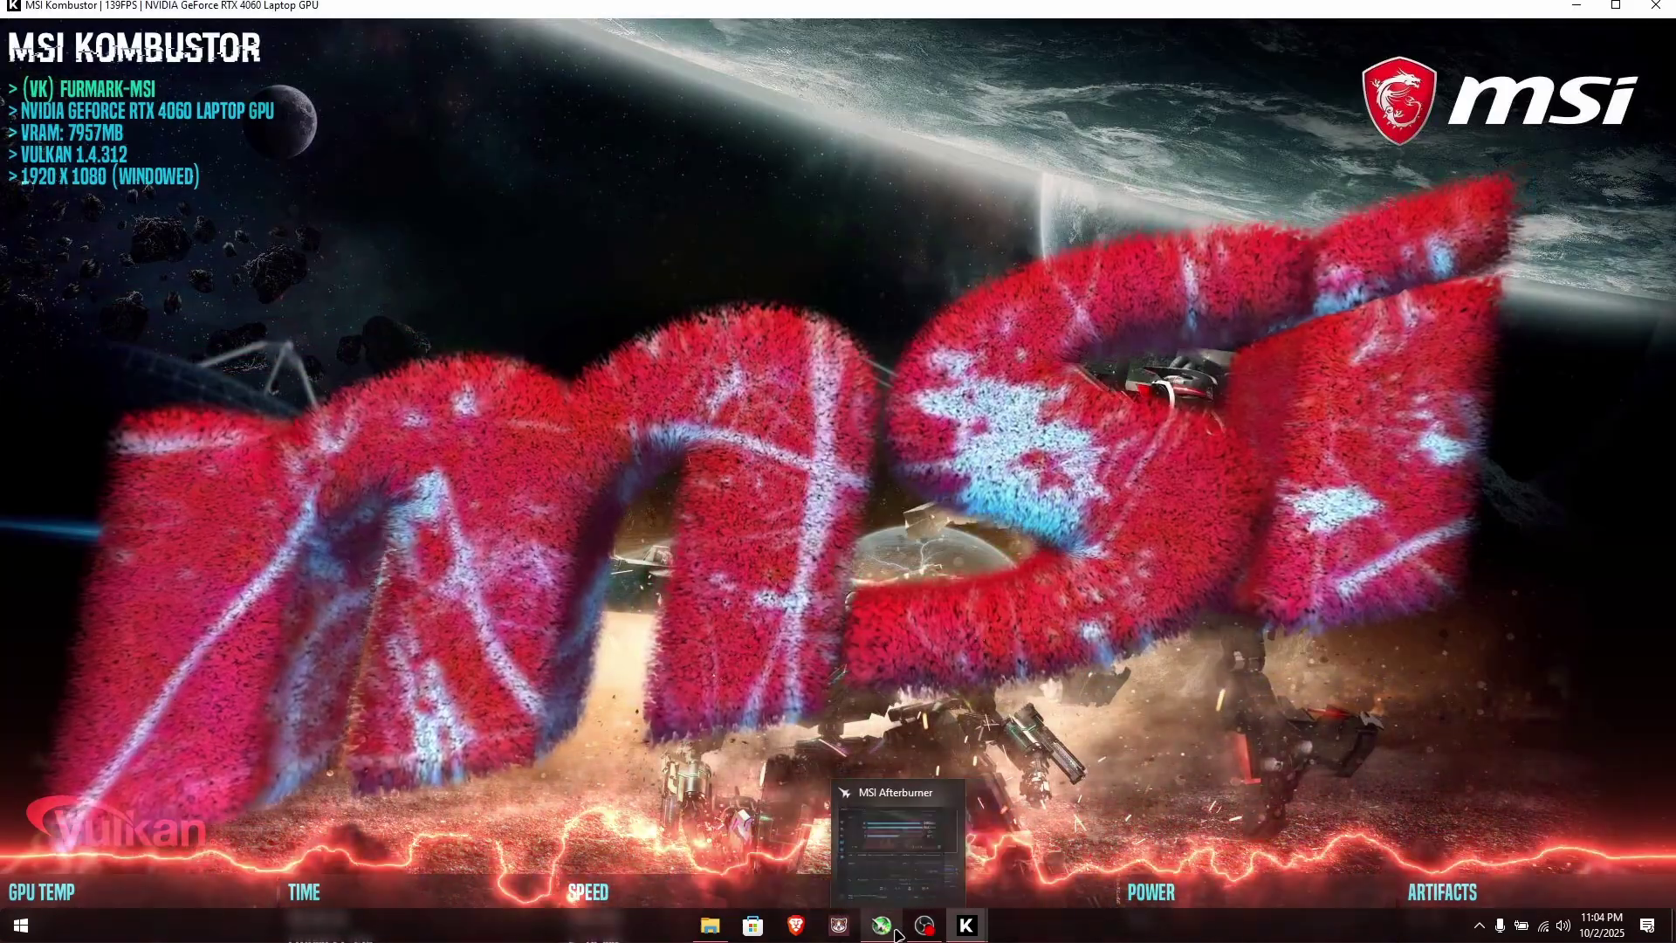
pyautogui.click(881, 925)
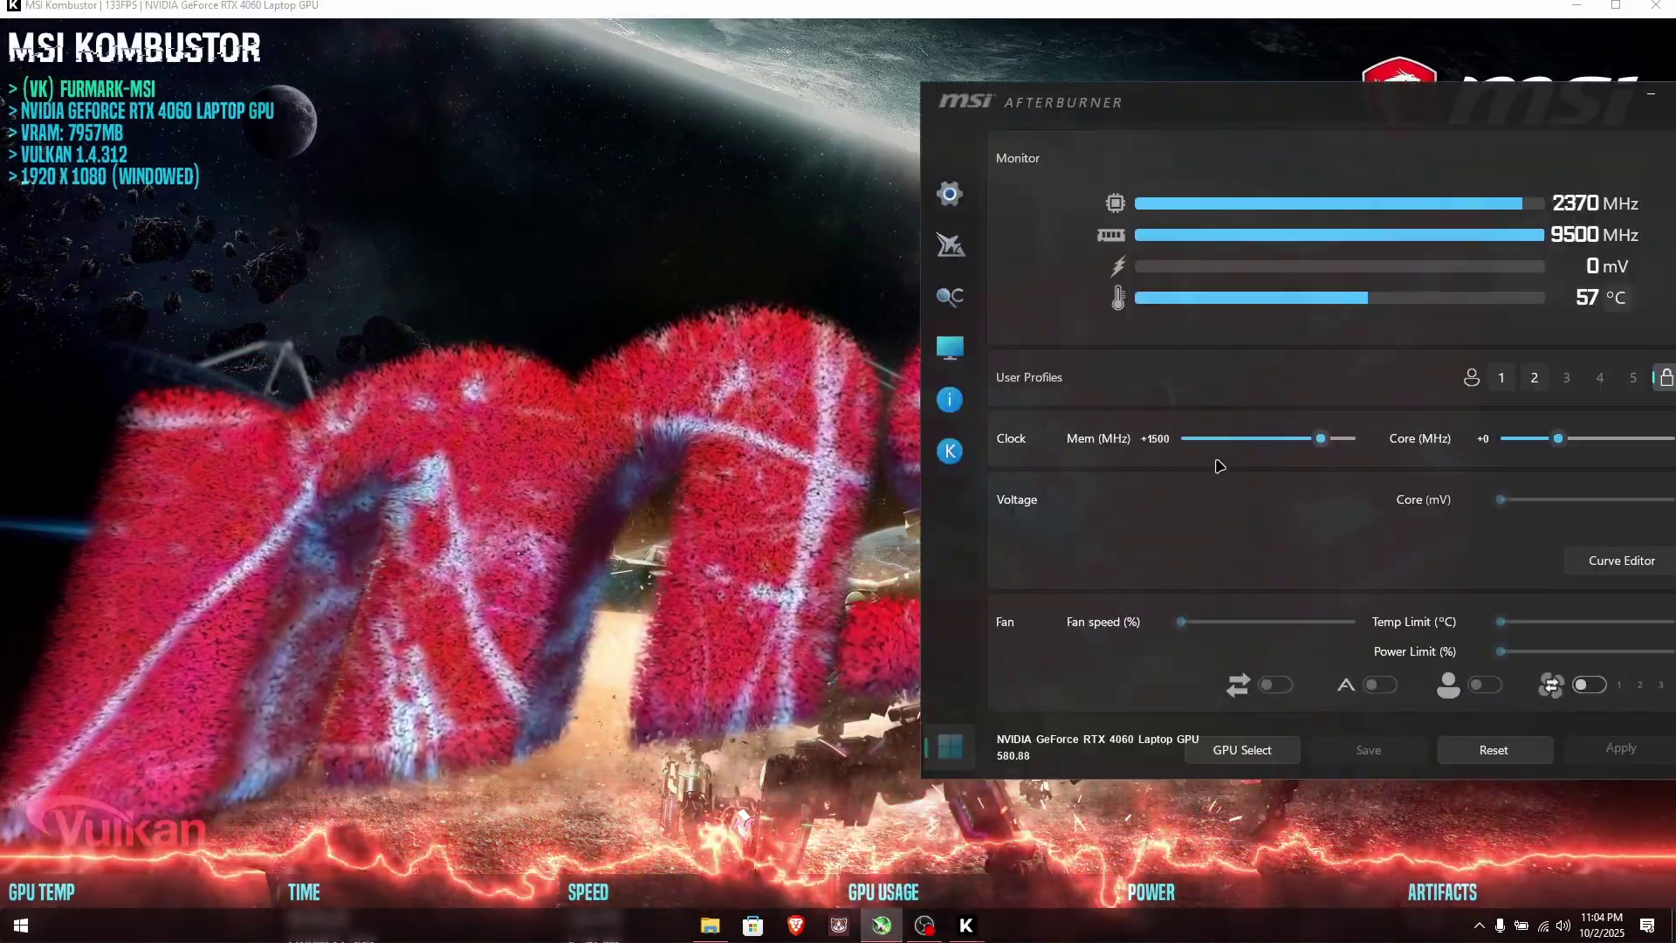
pyautogui.moveTo(1237, 131); pyautogui.dragTo(1255, 85)
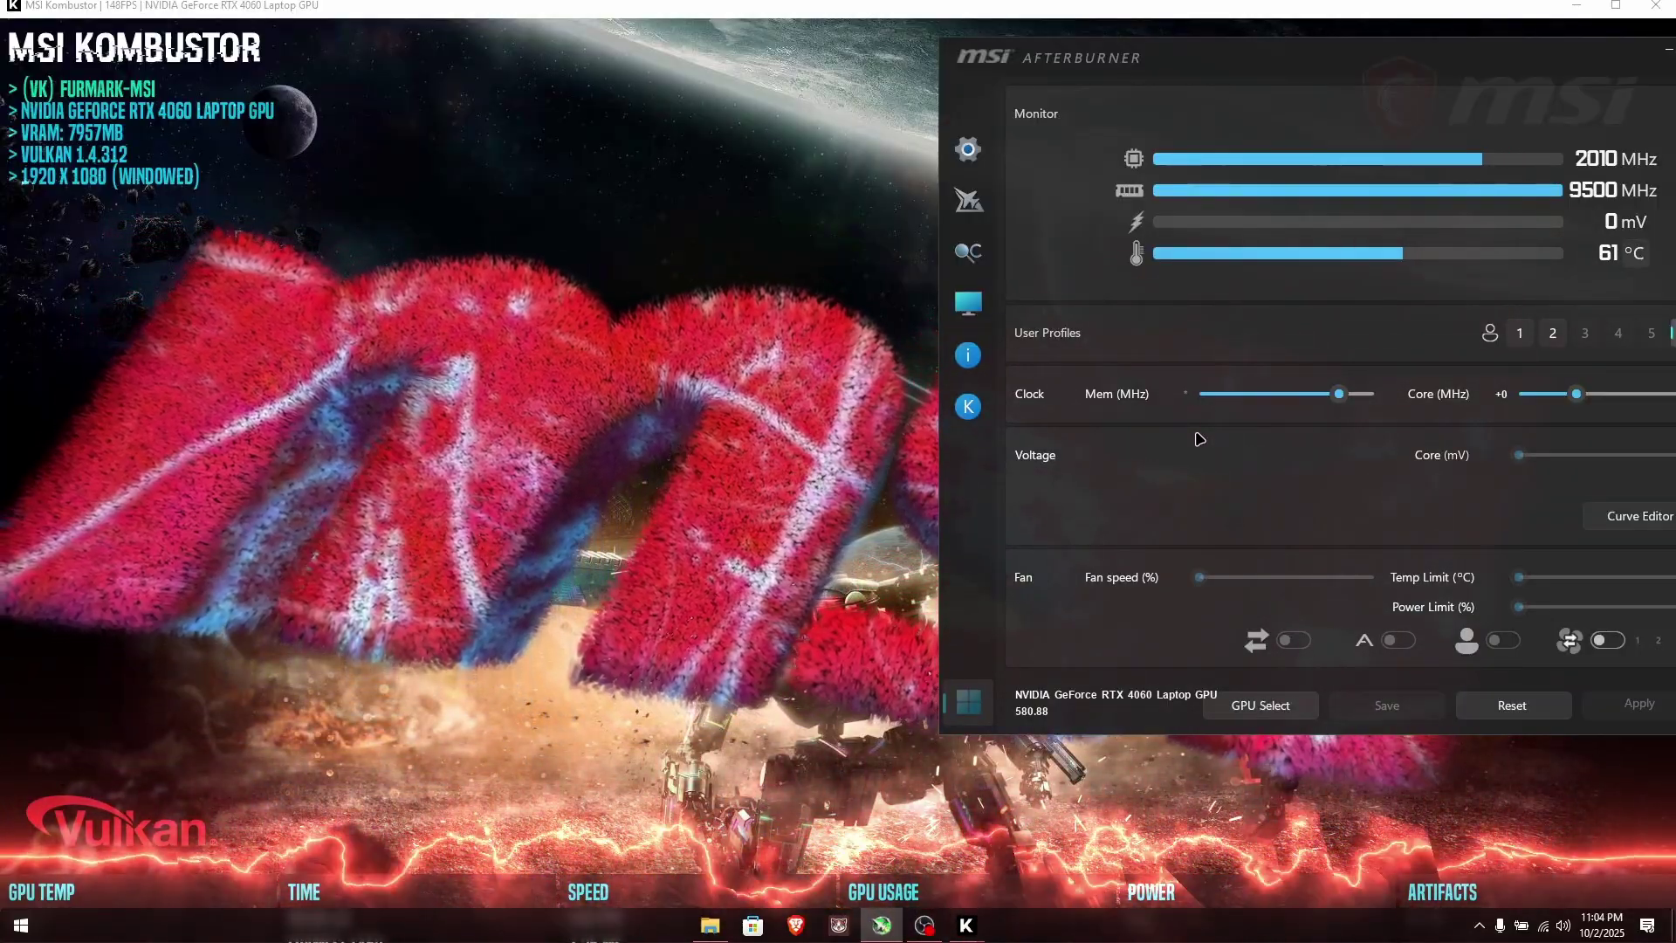
# Apply a memory clock offset of +1550 MHz, followed by +1600 MHz, repositioning MSI Afterburner over the running stress test
pyautogui.press('Right')
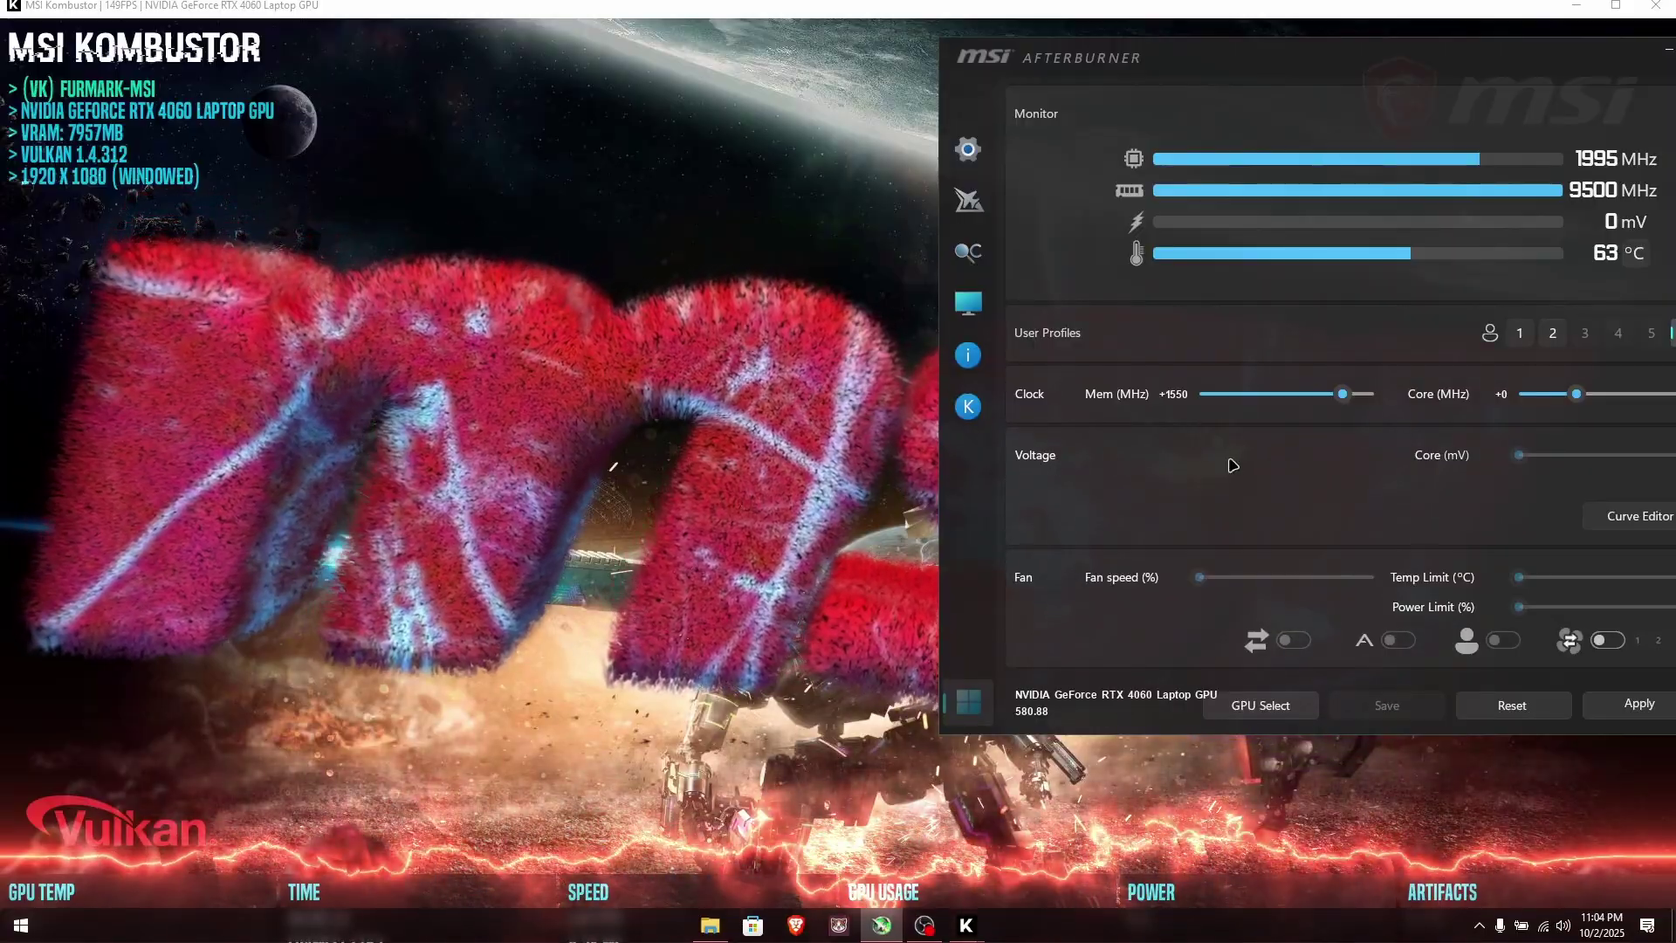
pyautogui.moveTo(1135, 55); pyautogui.dragTo(1379, 565)
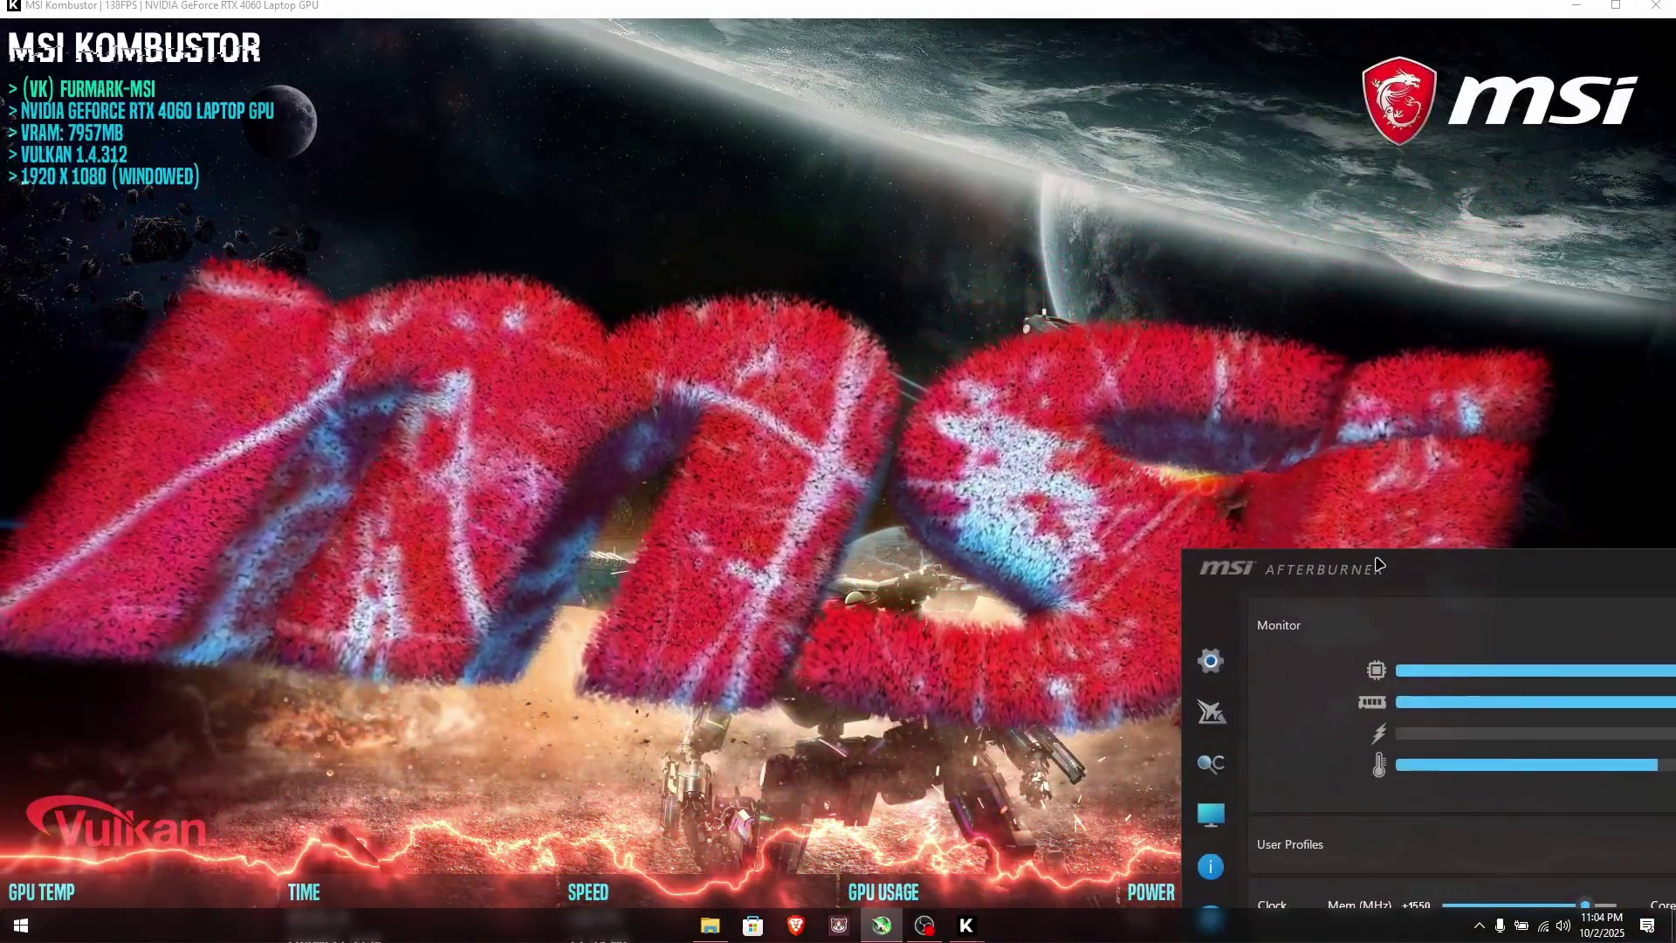
pyautogui.moveTo(1379, 565); pyautogui.dragTo(1032, 91)
pyautogui.write('1600')
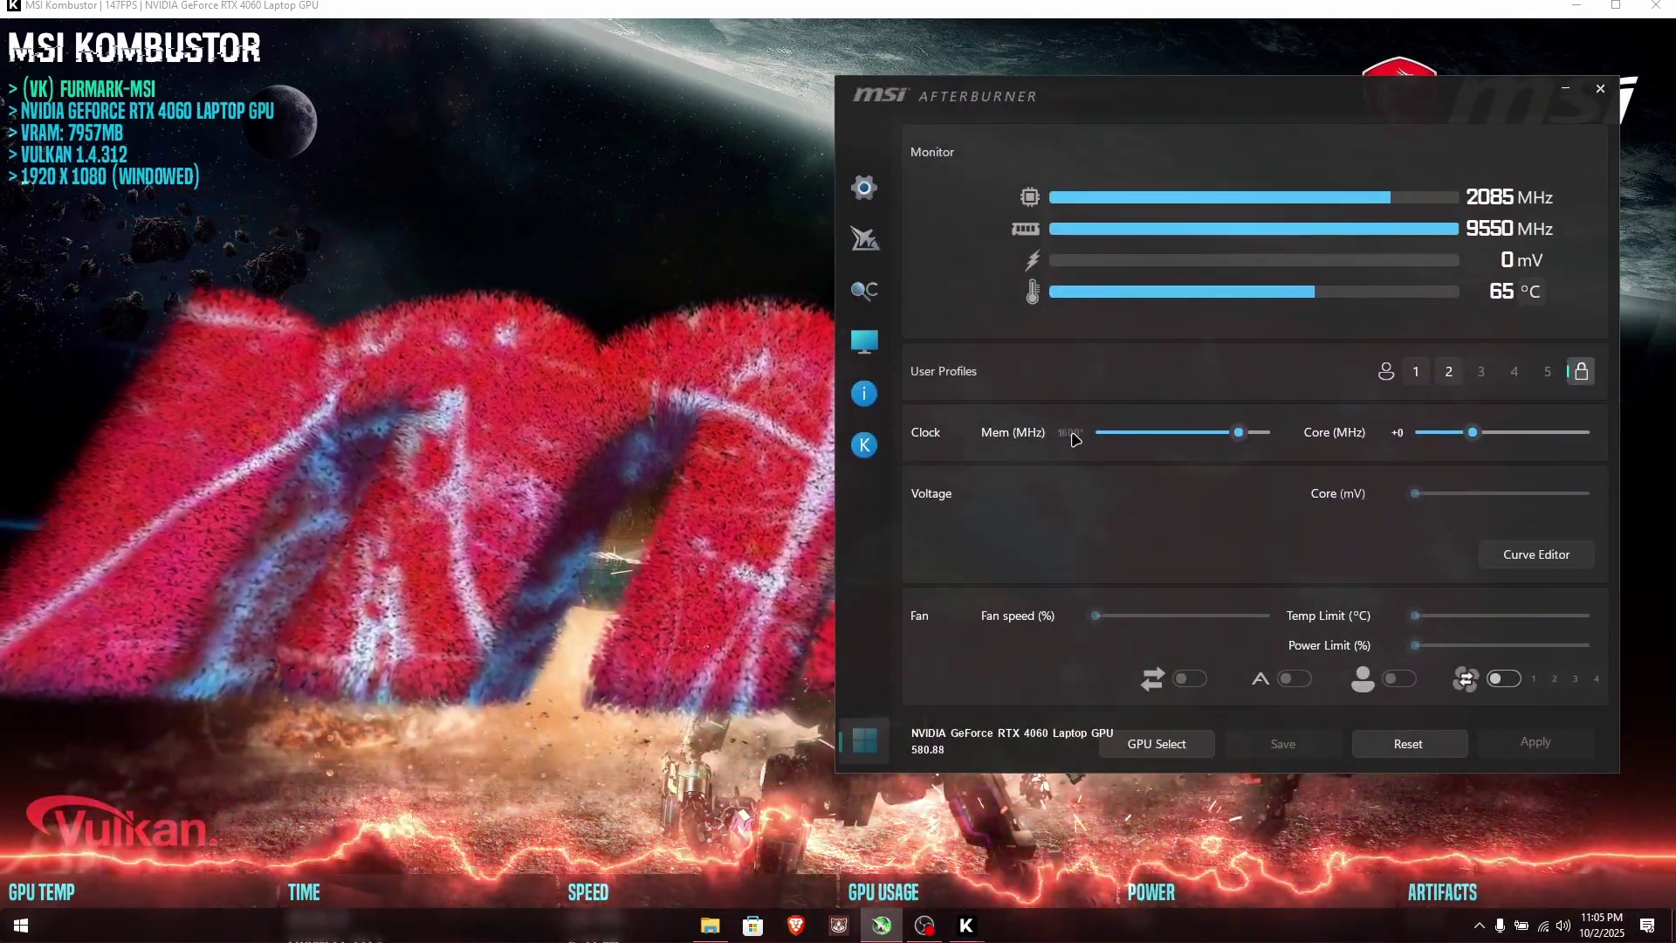
pyautogui.press('Return')
pyautogui.moveTo(1023, 98); pyautogui.dragTo(911, 227)
# Raise the memory clock offset to +1650 MHz and apply it
pyautogui.write('1650')
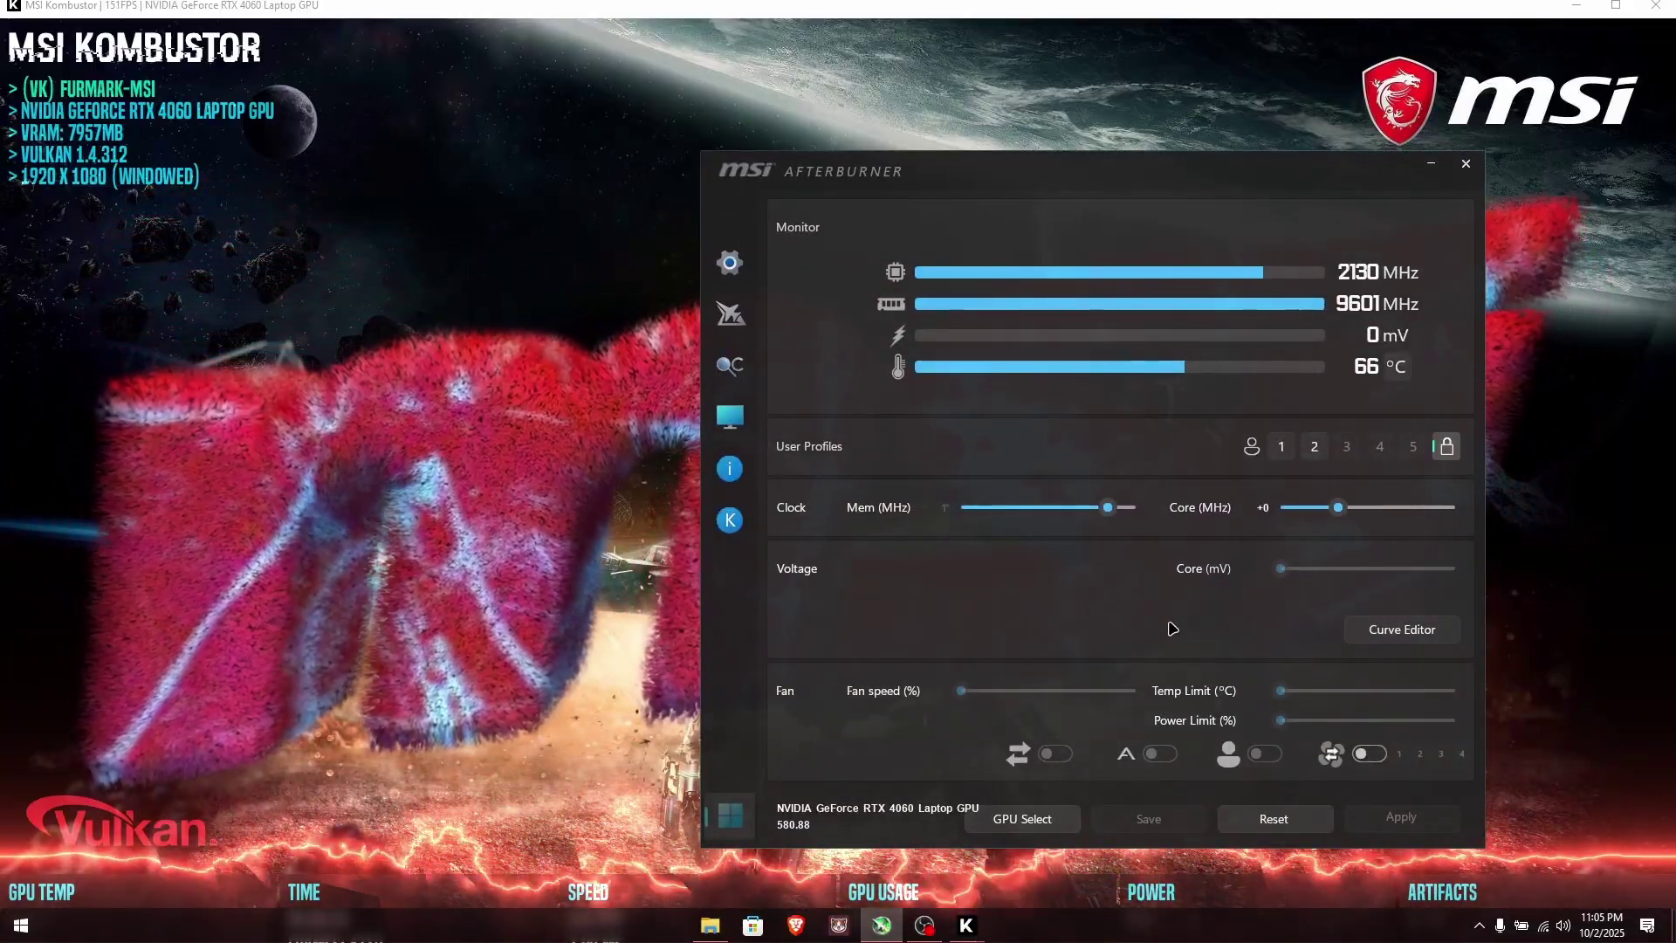
pyautogui.press('Return')
pyautogui.click(1399, 818)
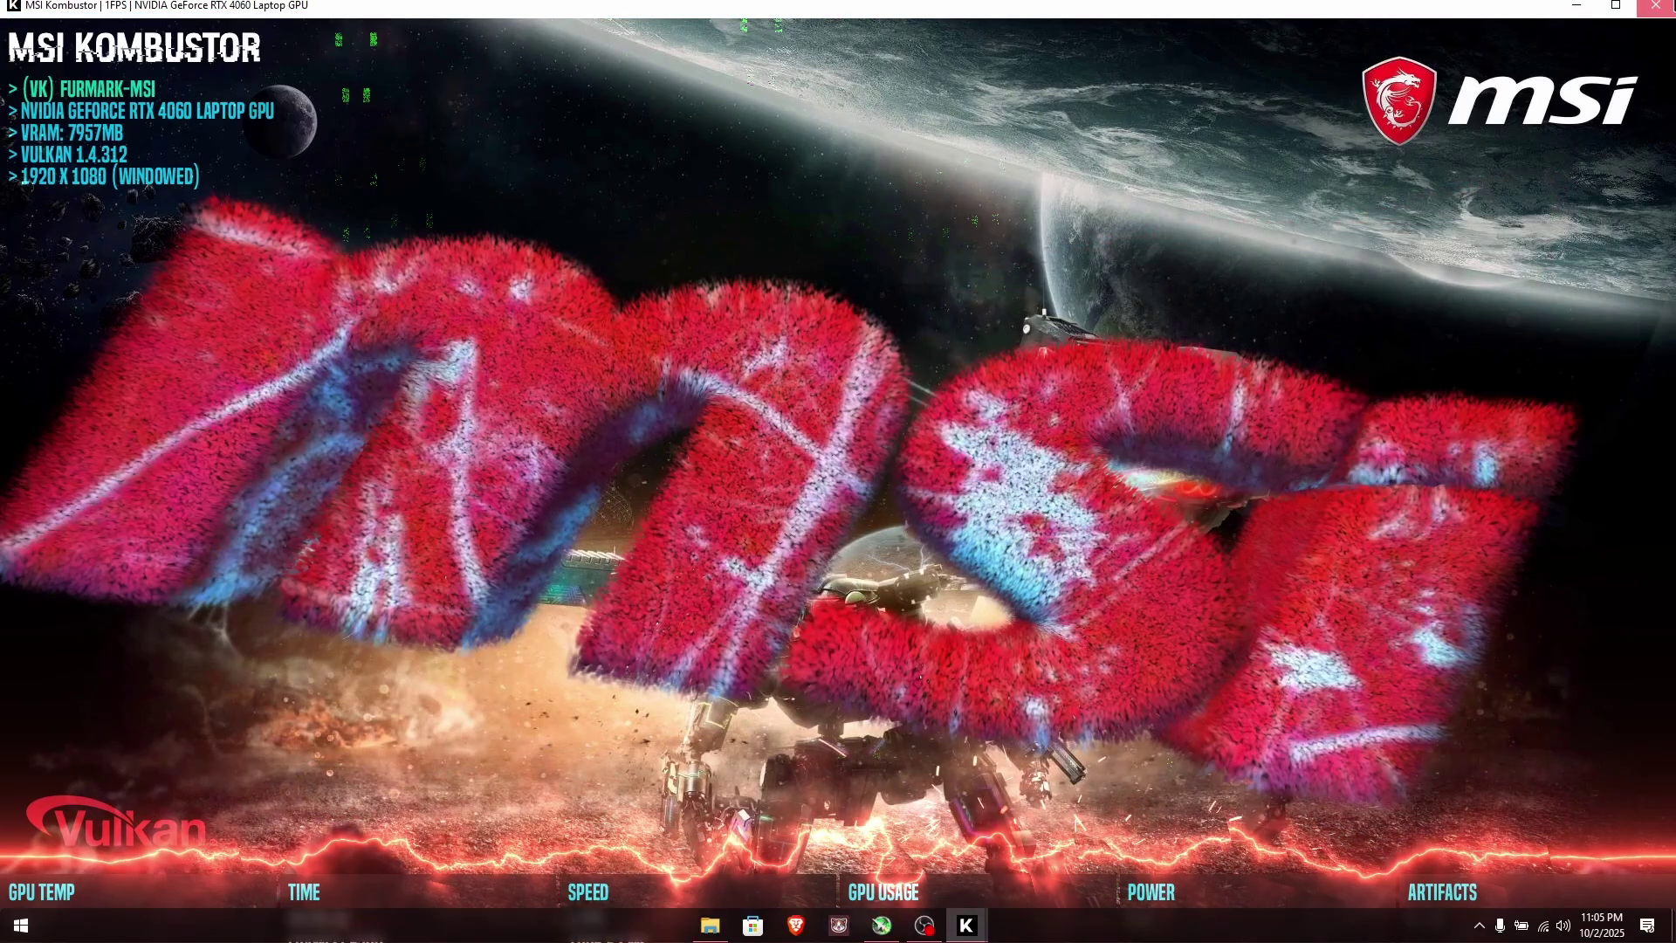
# Close the stress test and bring MSI Afterburner in front of the other desktop windows
pyautogui.click(1649, 8)
pyautogui.click(1576, 428)
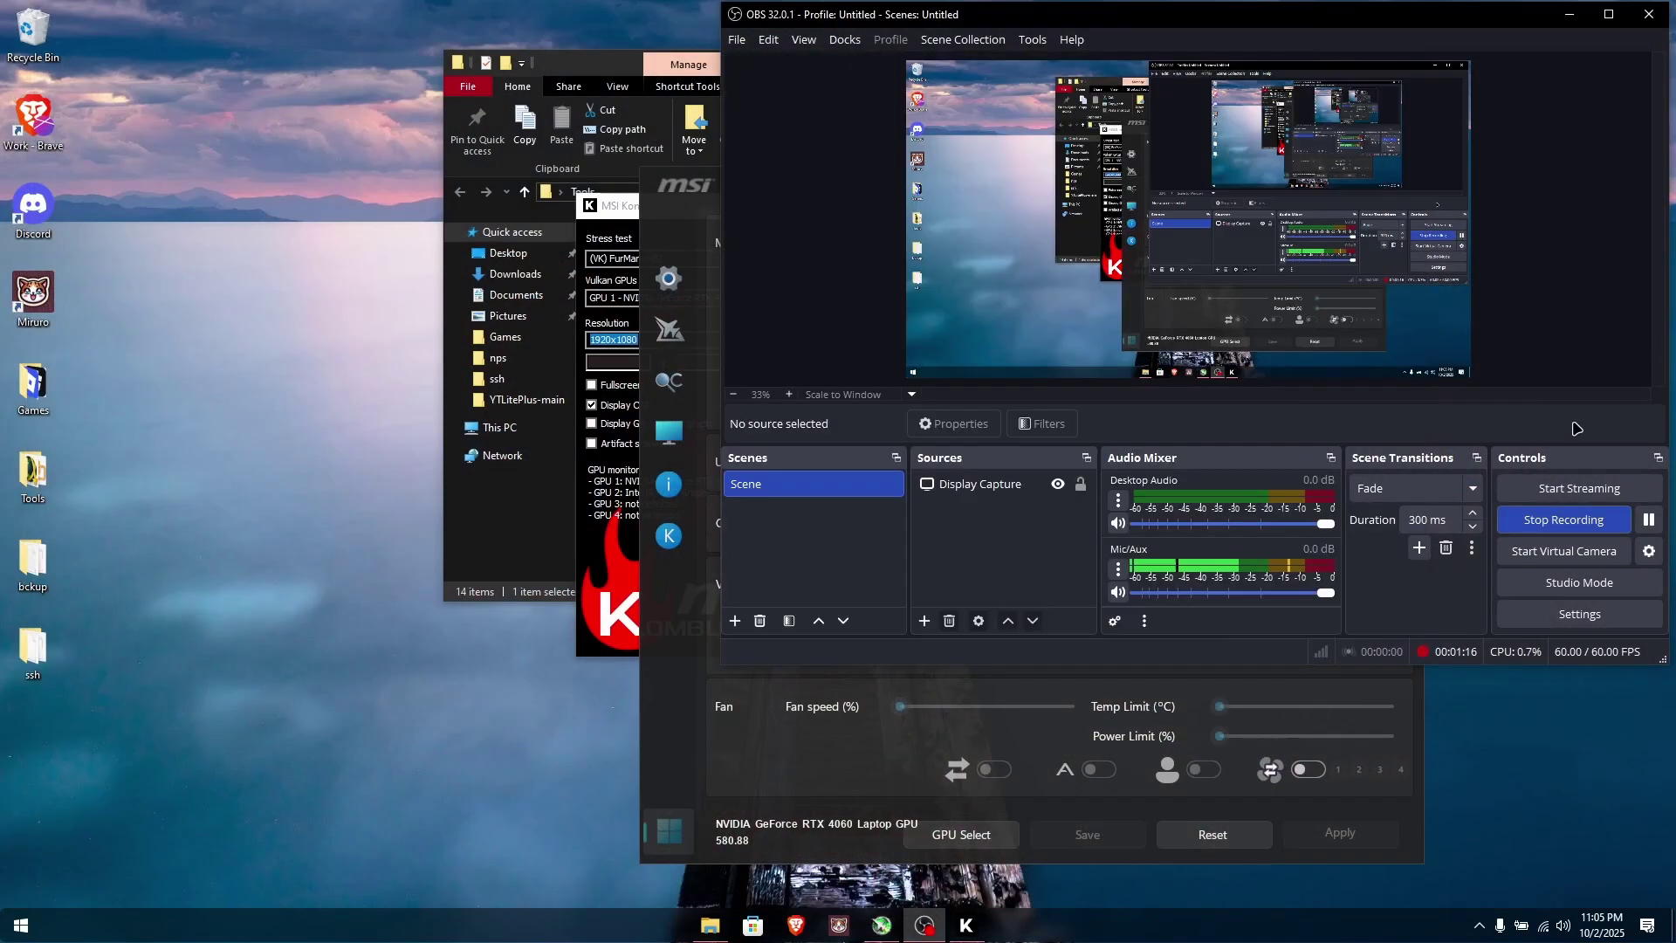
pyautogui.click(760, 751)
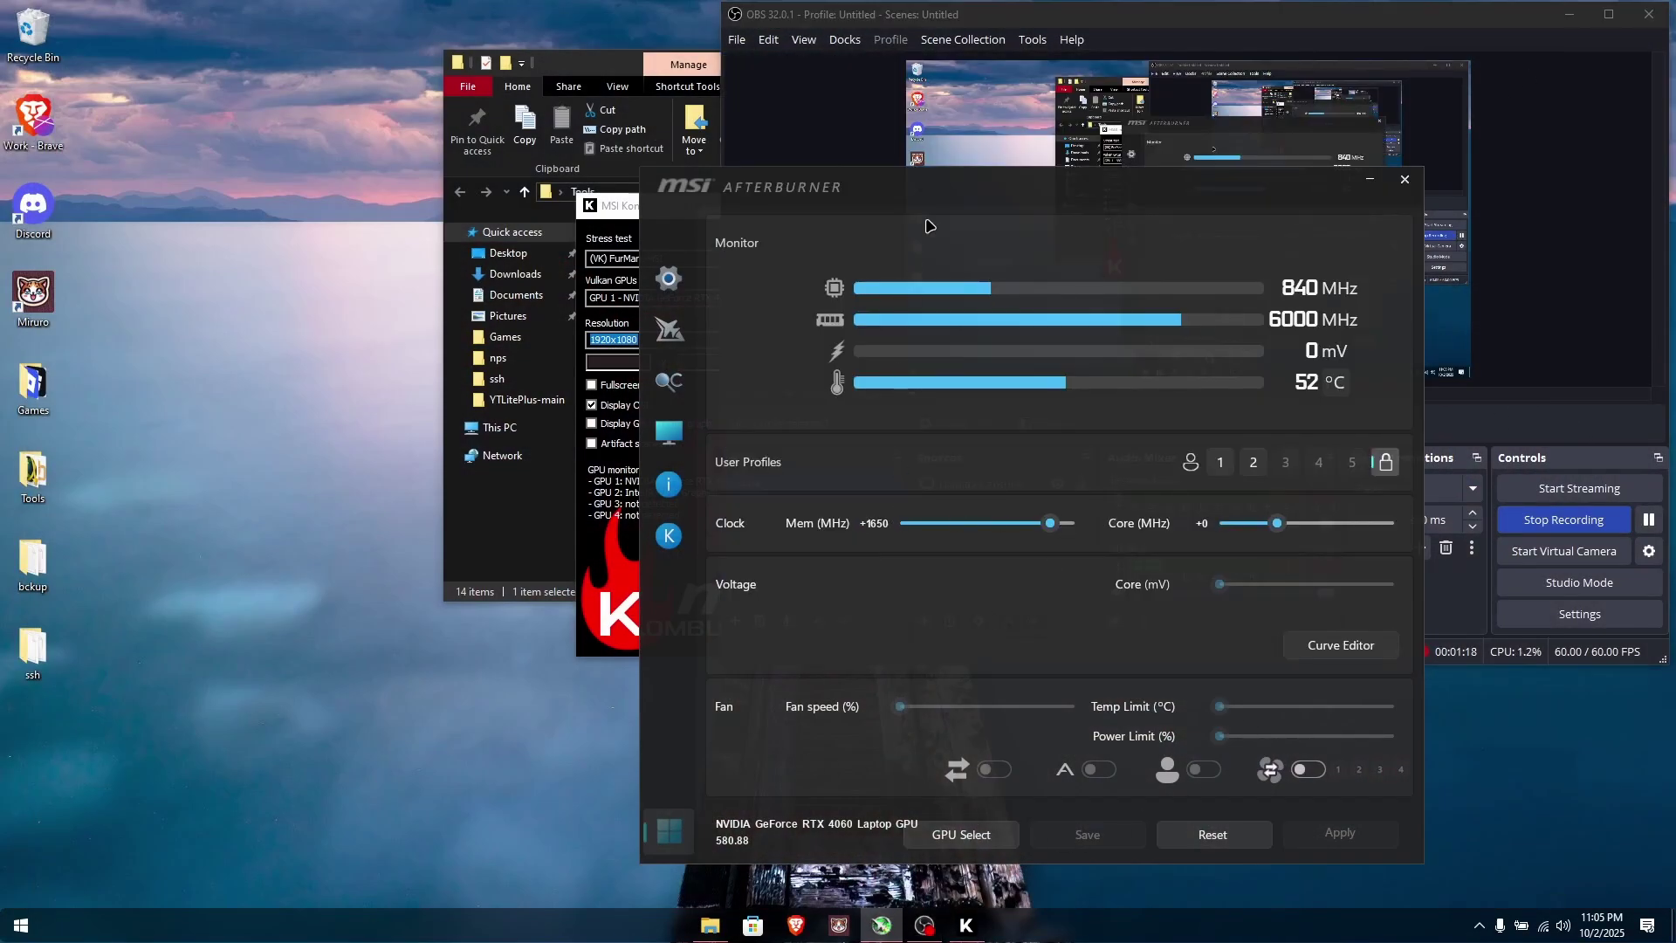
pyautogui.moveTo(928, 226); pyautogui.dragTo(605, 248)
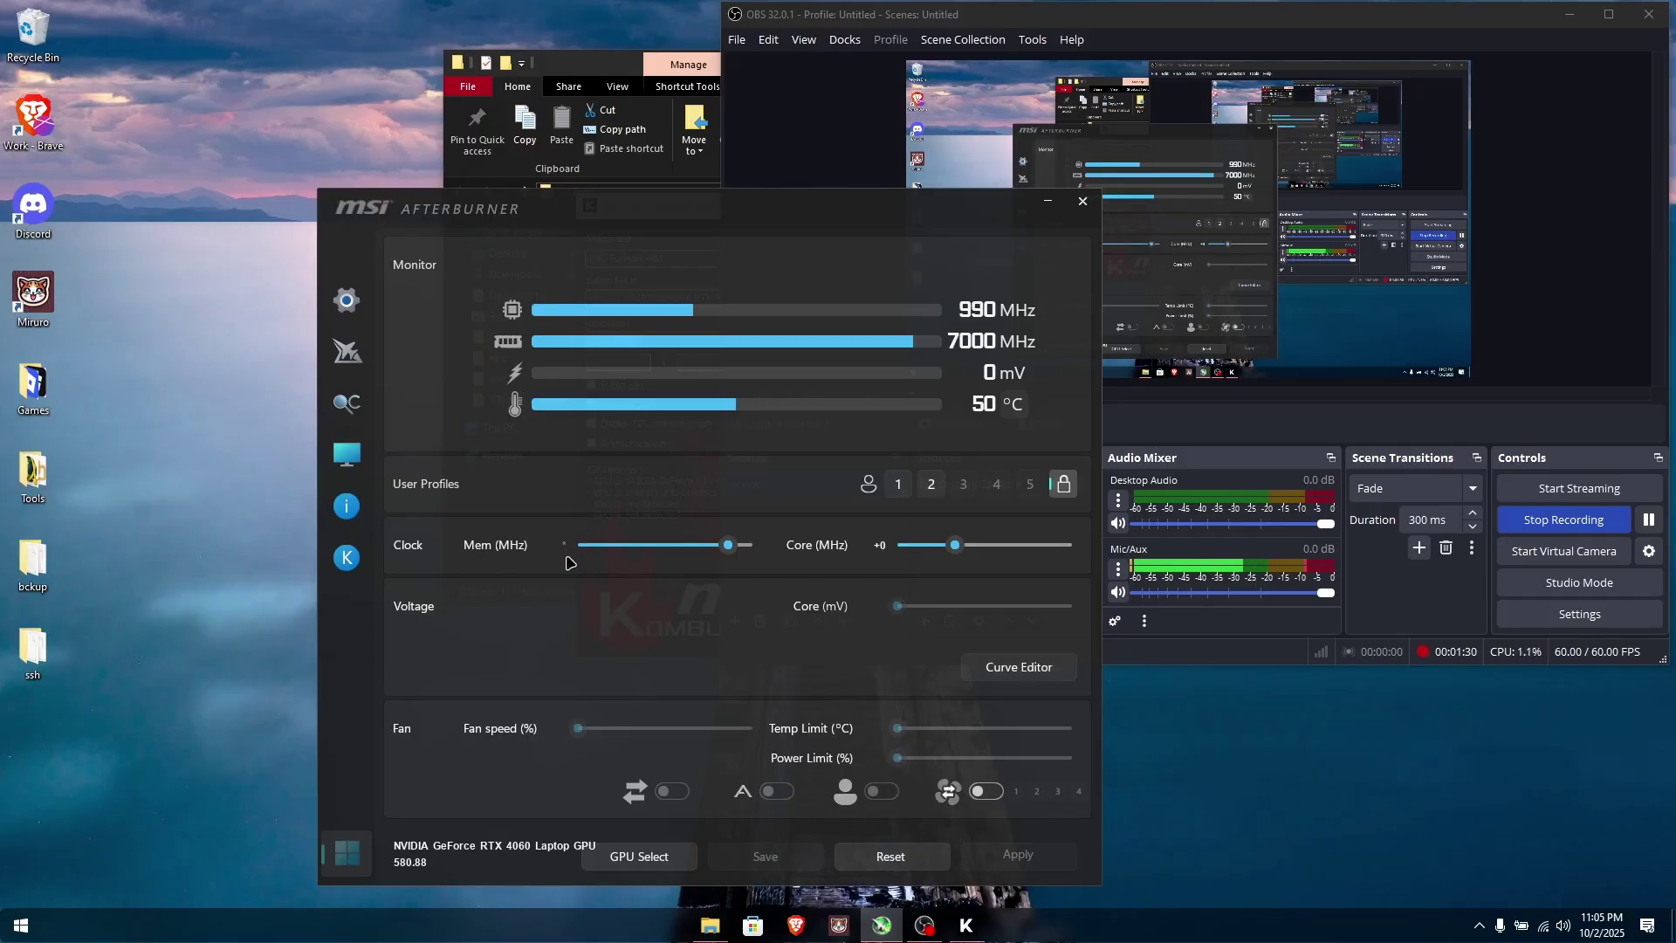
# Lower the memory clock offset to +1570 MHz and discard the values loaded from profile 2
pyautogui.moveTo(730, 529)
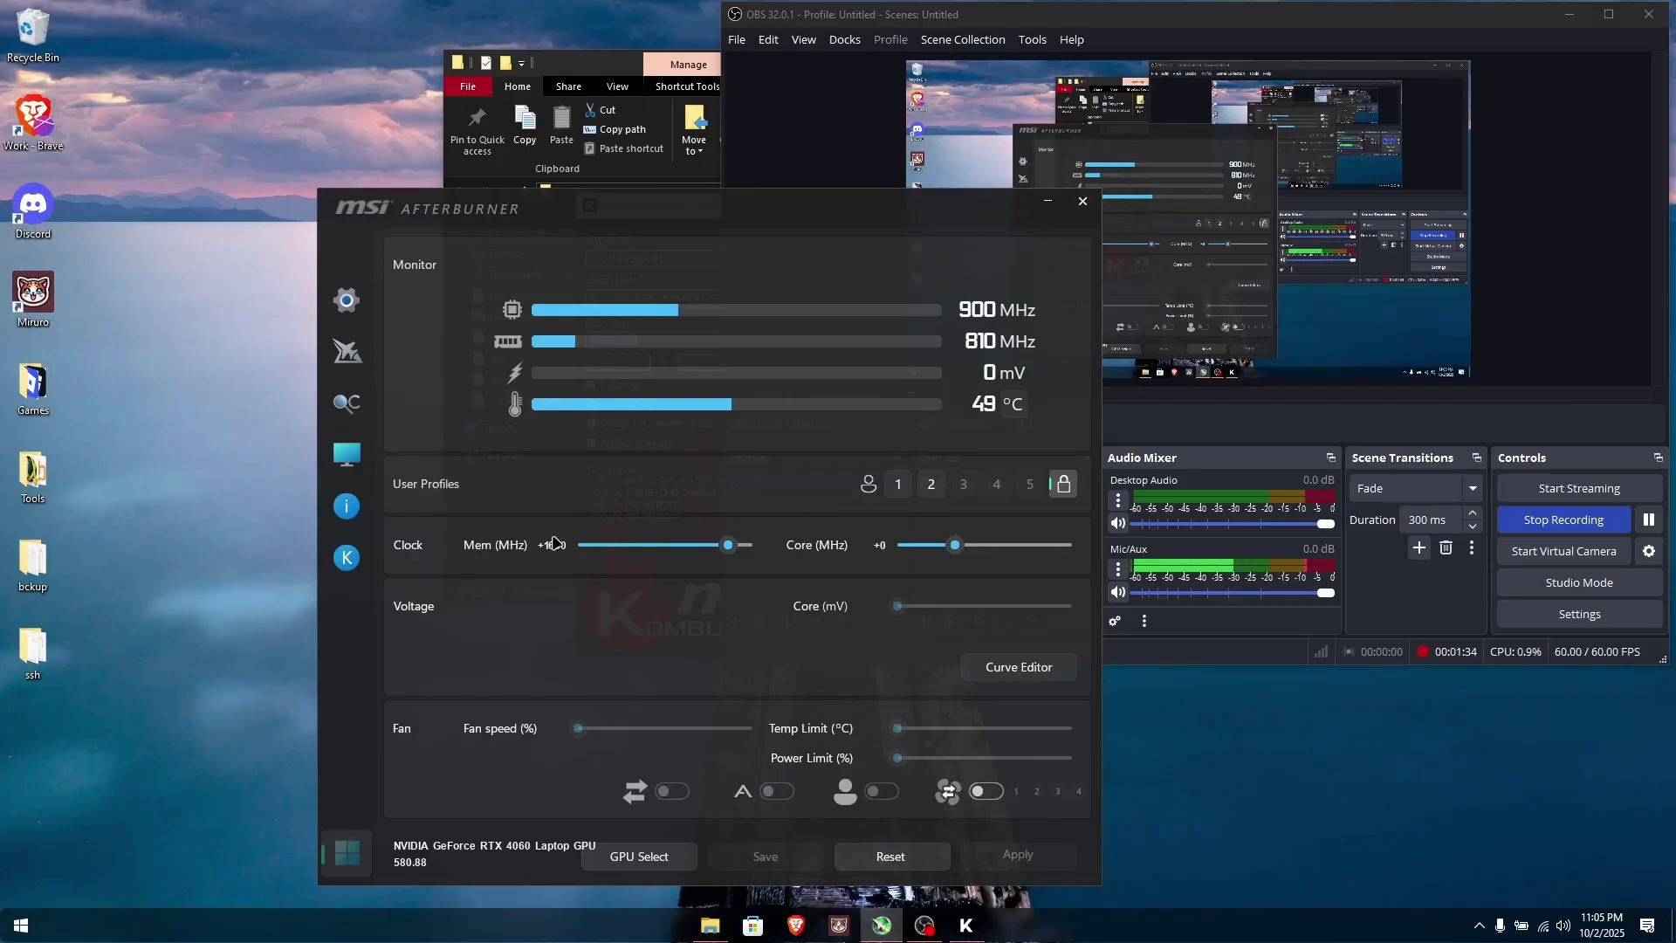
pyautogui.moveTo(560, 554)
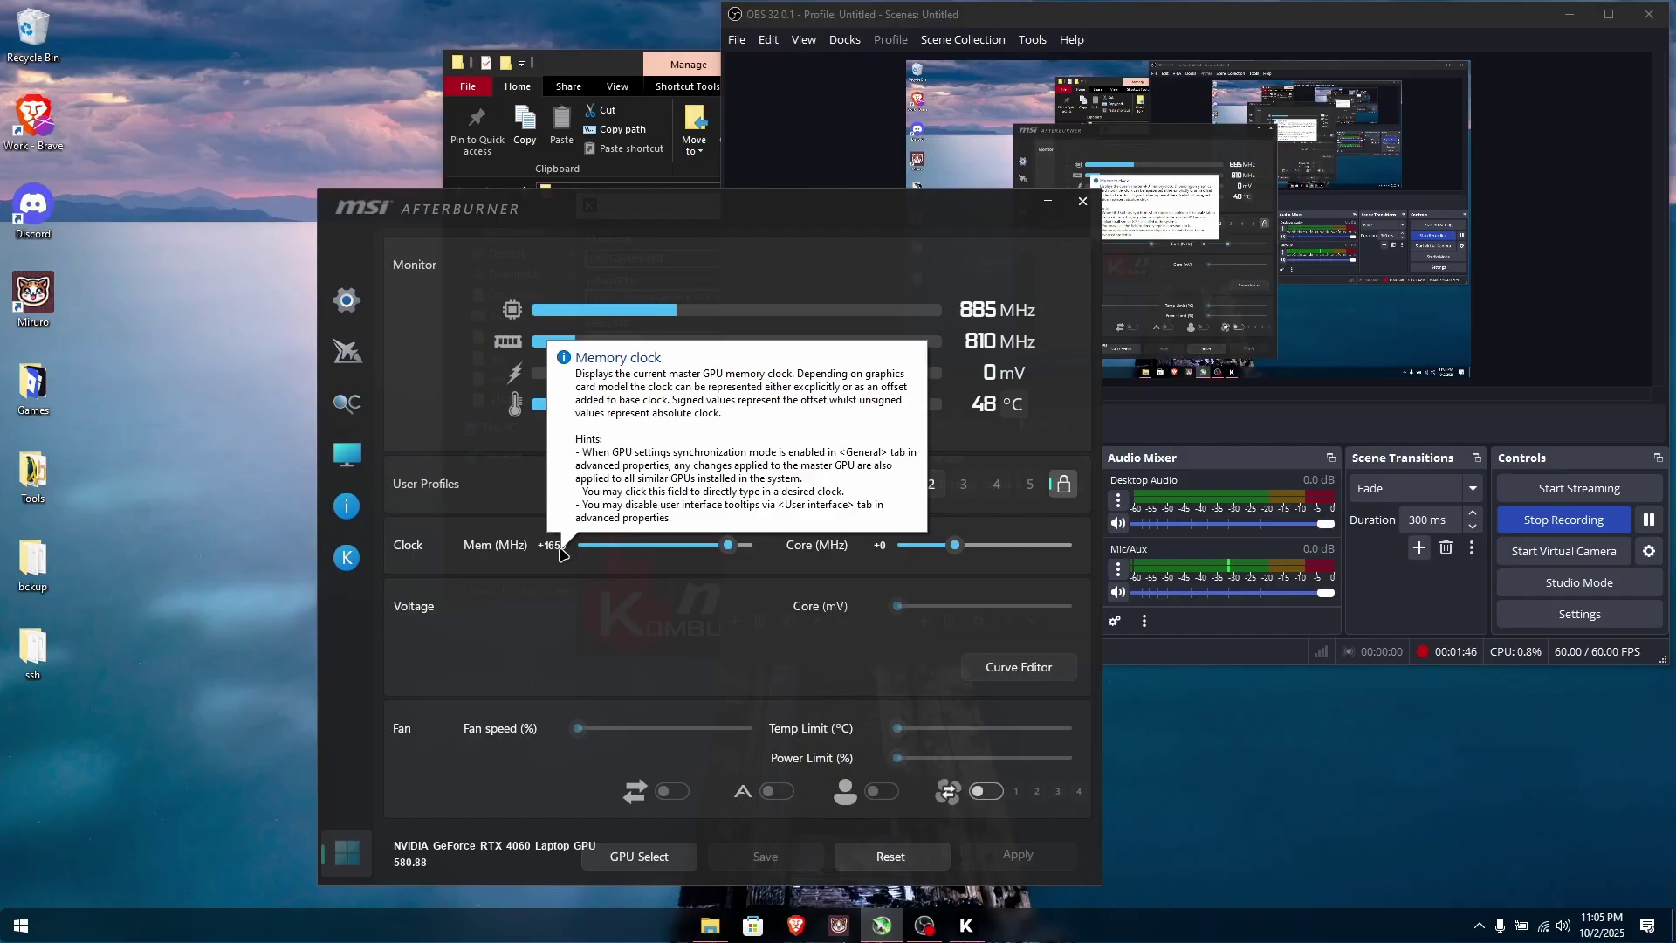
pyautogui.click(560, 548)
pyautogui.write('1570')
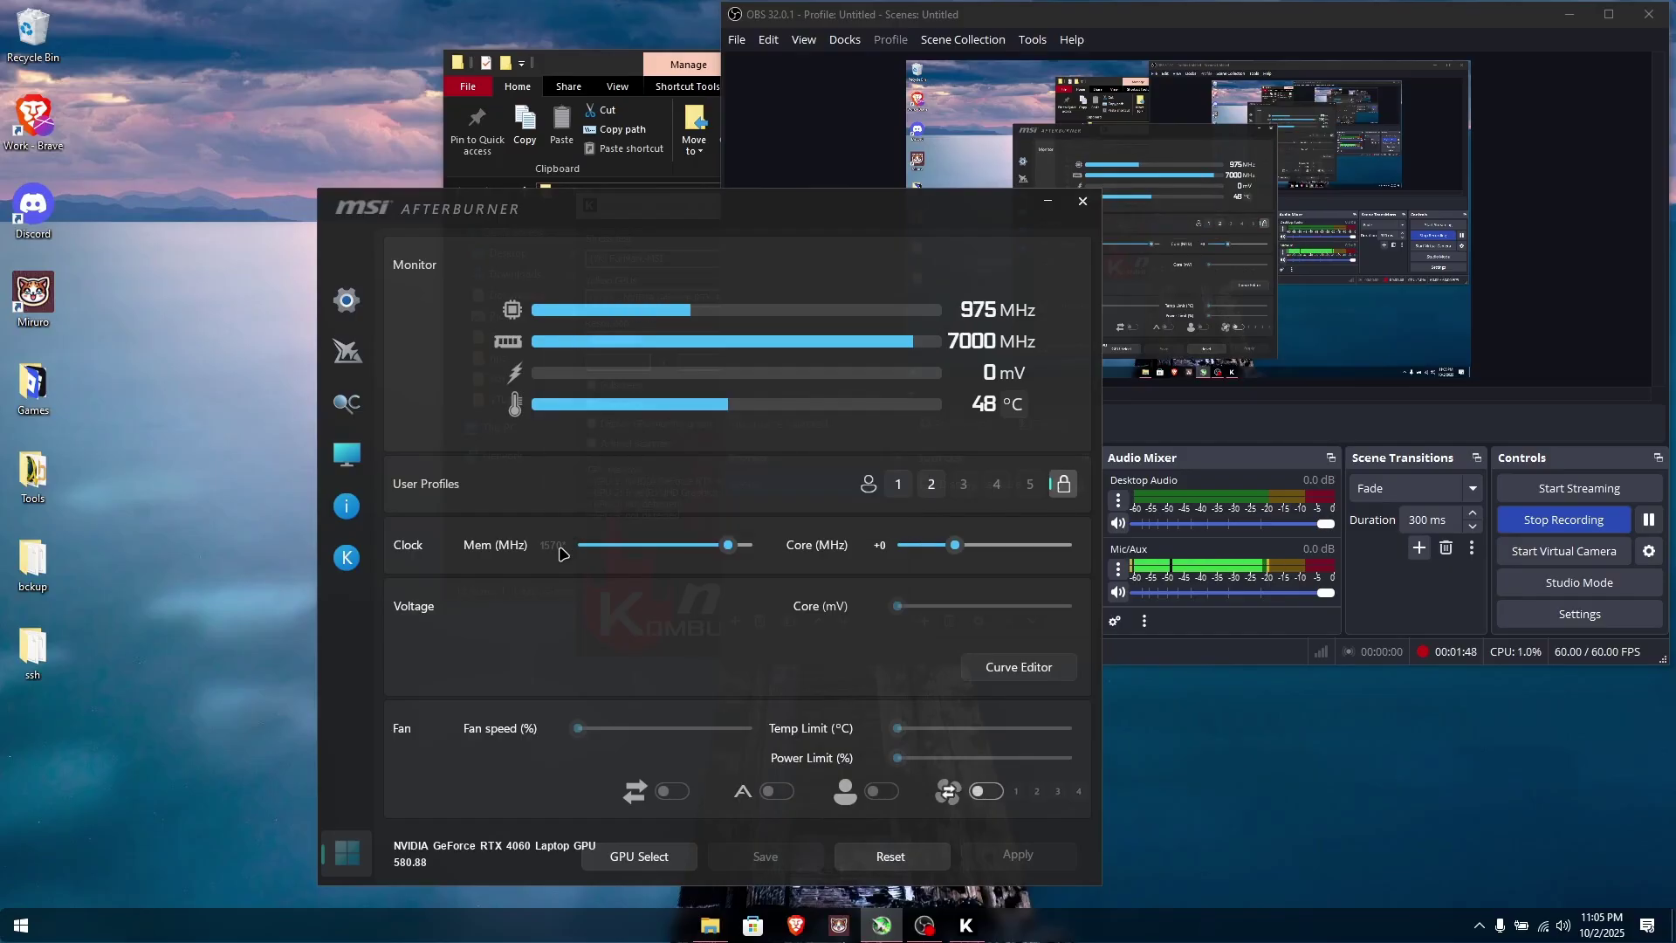
pyautogui.press('Return')
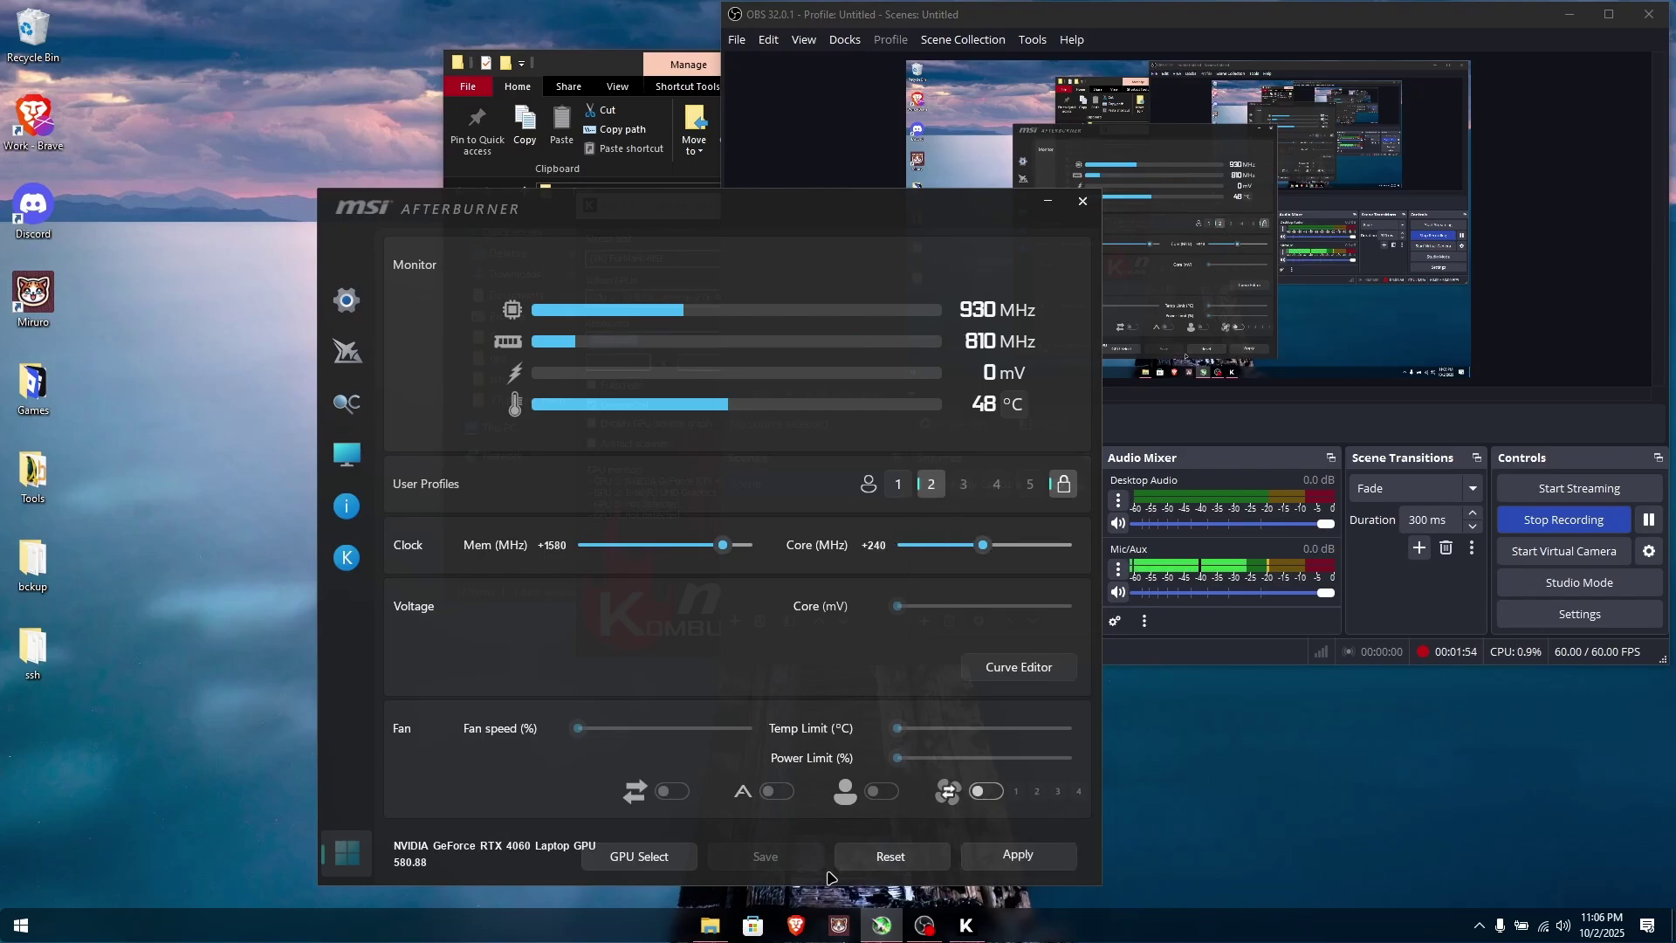
pyautogui.click(882, 860)
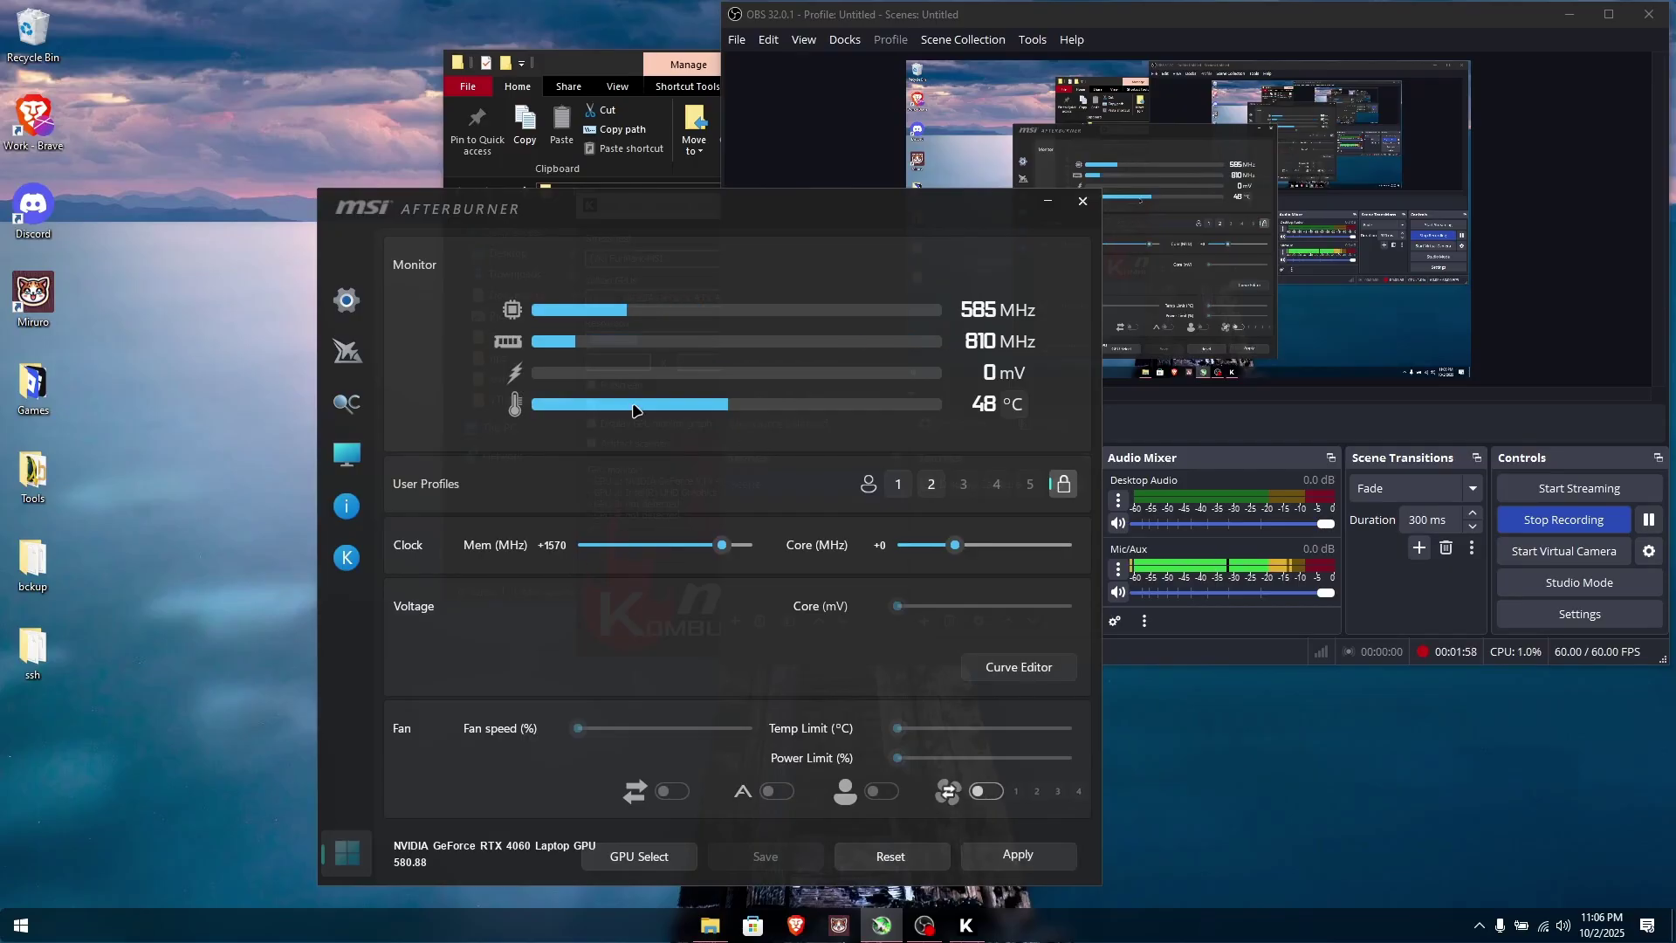
# Arrange the MSI Kombustor and MSI Afterburner windows side by side
pyautogui.moveTo(416, 389); pyautogui.dragTo(1216, 312)
pyautogui.click(681, 567)
pyautogui.moveTo(718, 149); pyautogui.dragTo(350, 131)
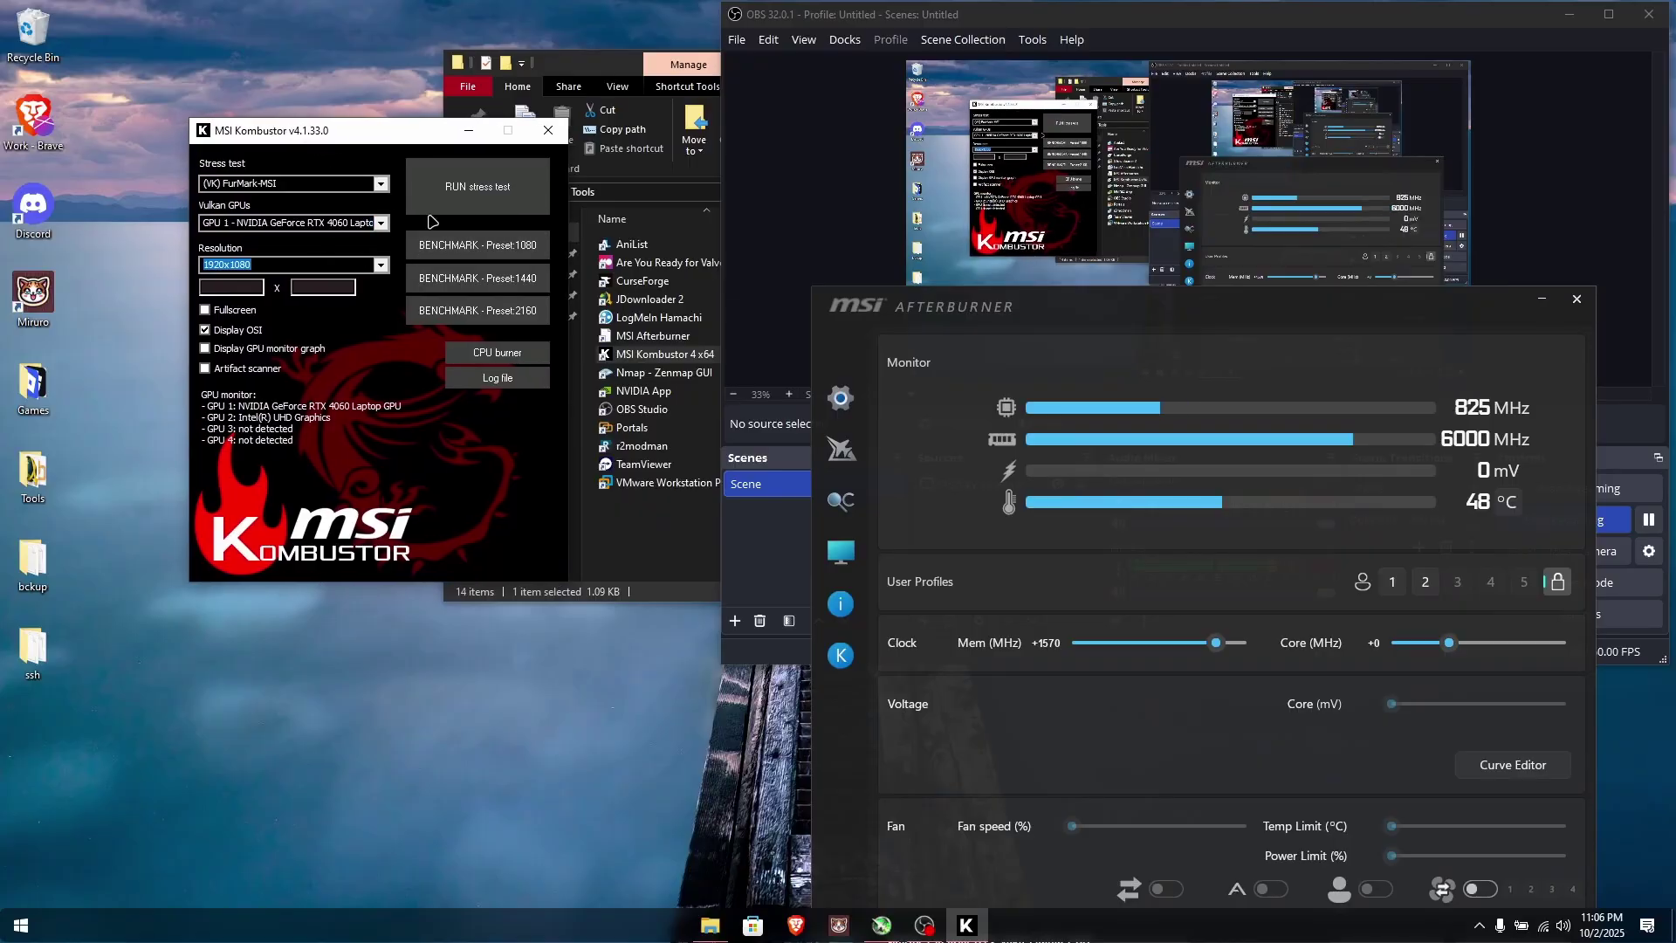
pyautogui.moveTo(1323, 317); pyautogui.dragTo(1097, 151)
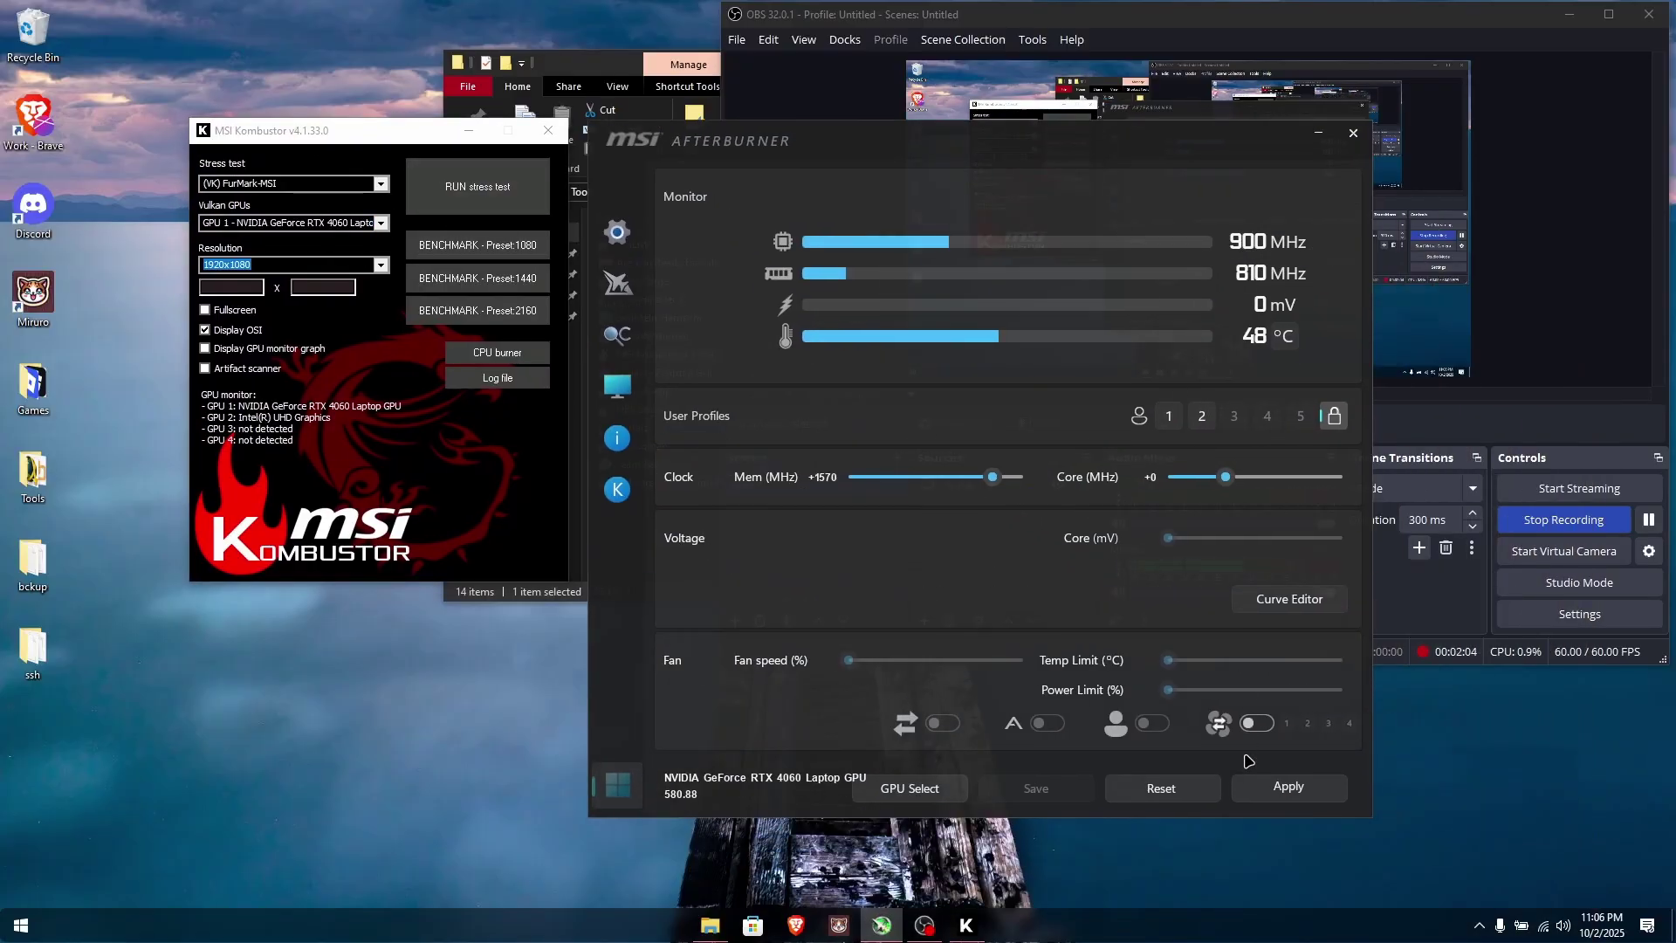
# Run the stress test again and set a core clock offset of +50 MHz in MSI Afterburner placed over it
pyautogui.click(456, 171)
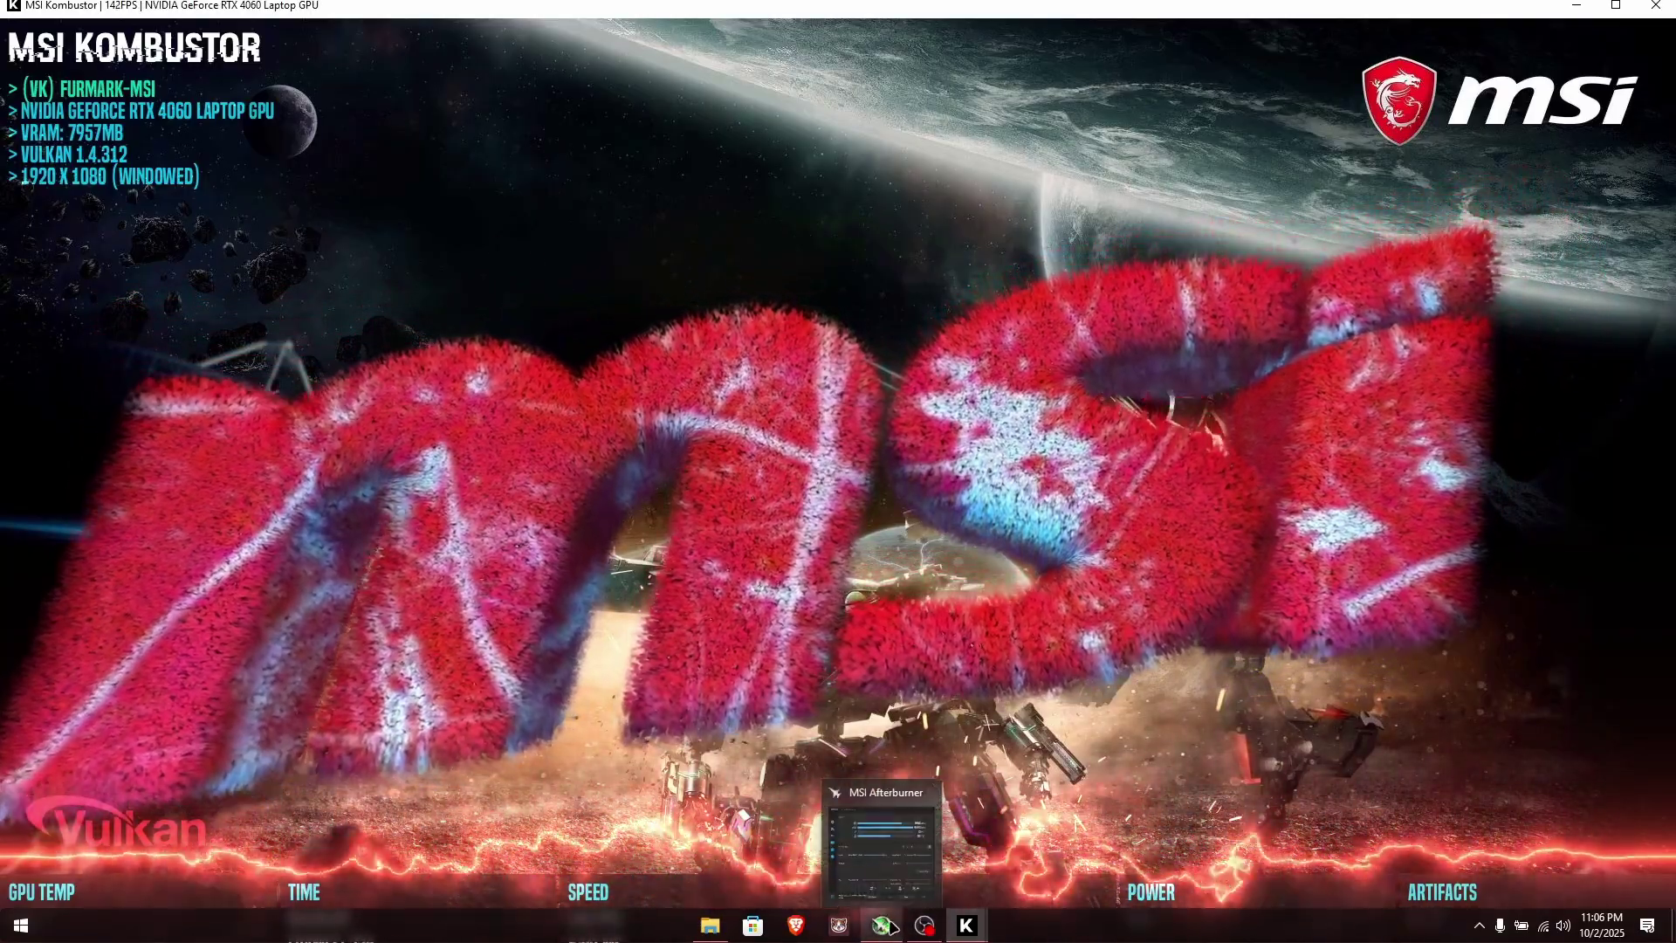
pyautogui.click(882, 925)
pyautogui.moveTo(1096, 149); pyautogui.dragTo(1354, 169)
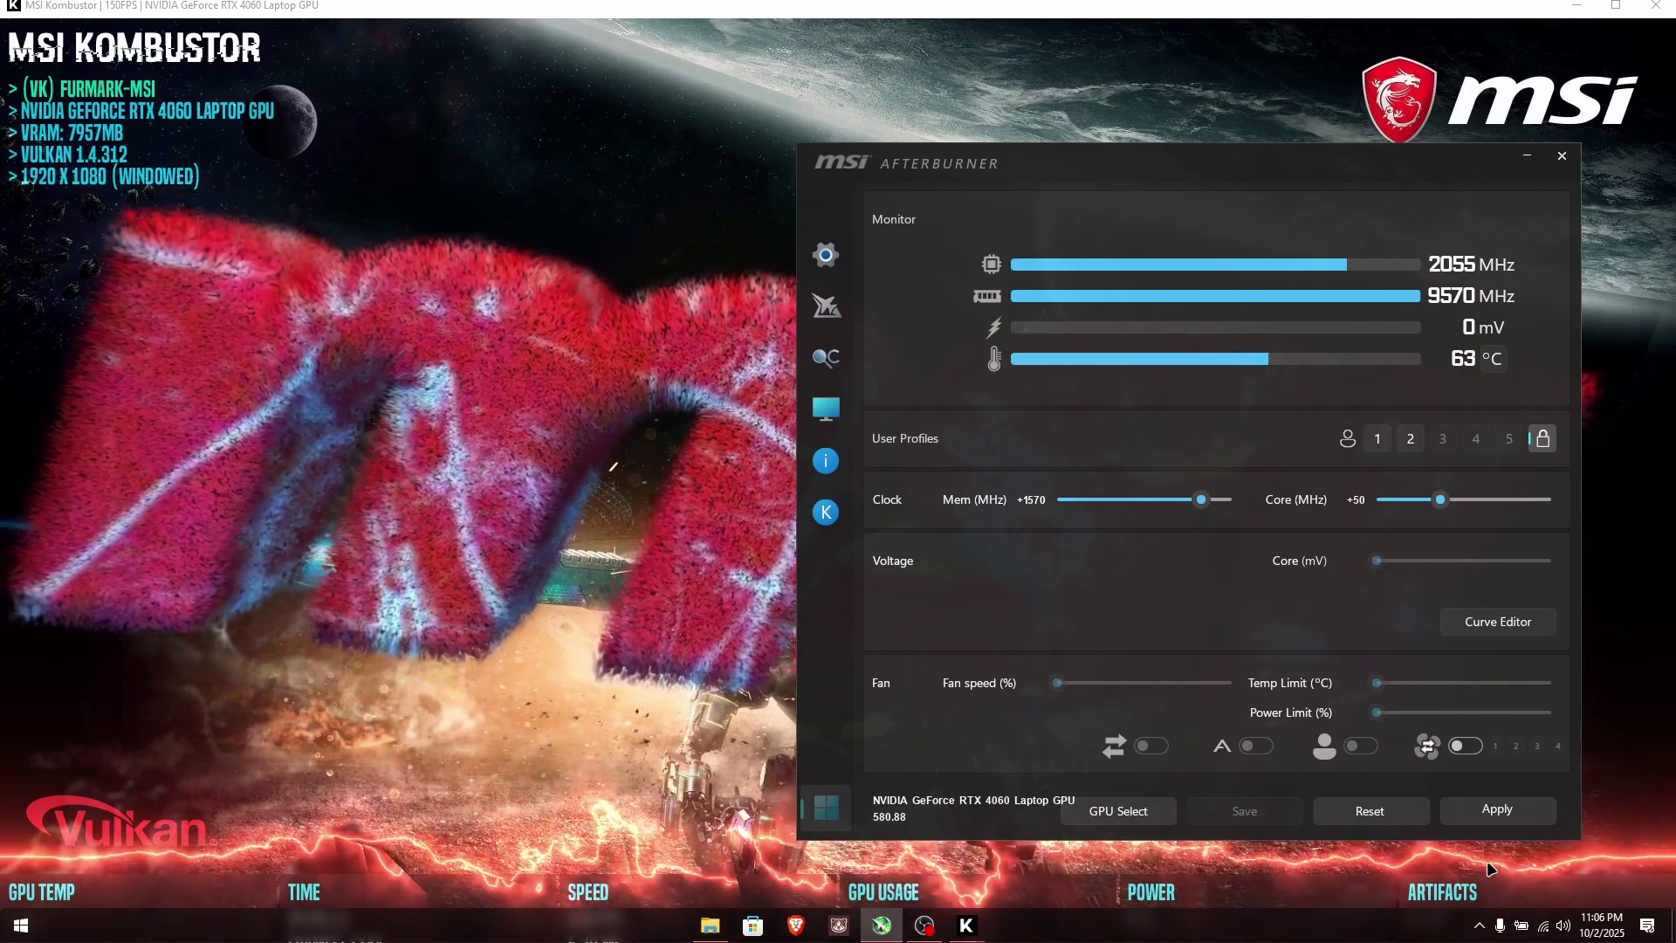
# Maximize the stress test window and place MSI Afterburner over it, leaving the read-outs along its lower edge uncovered
pyautogui.moveTo(1132, 163); pyautogui.dragTo(1110, 56)
pyautogui.moveTo(859, 7); pyautogui.dragTo(865, 2)
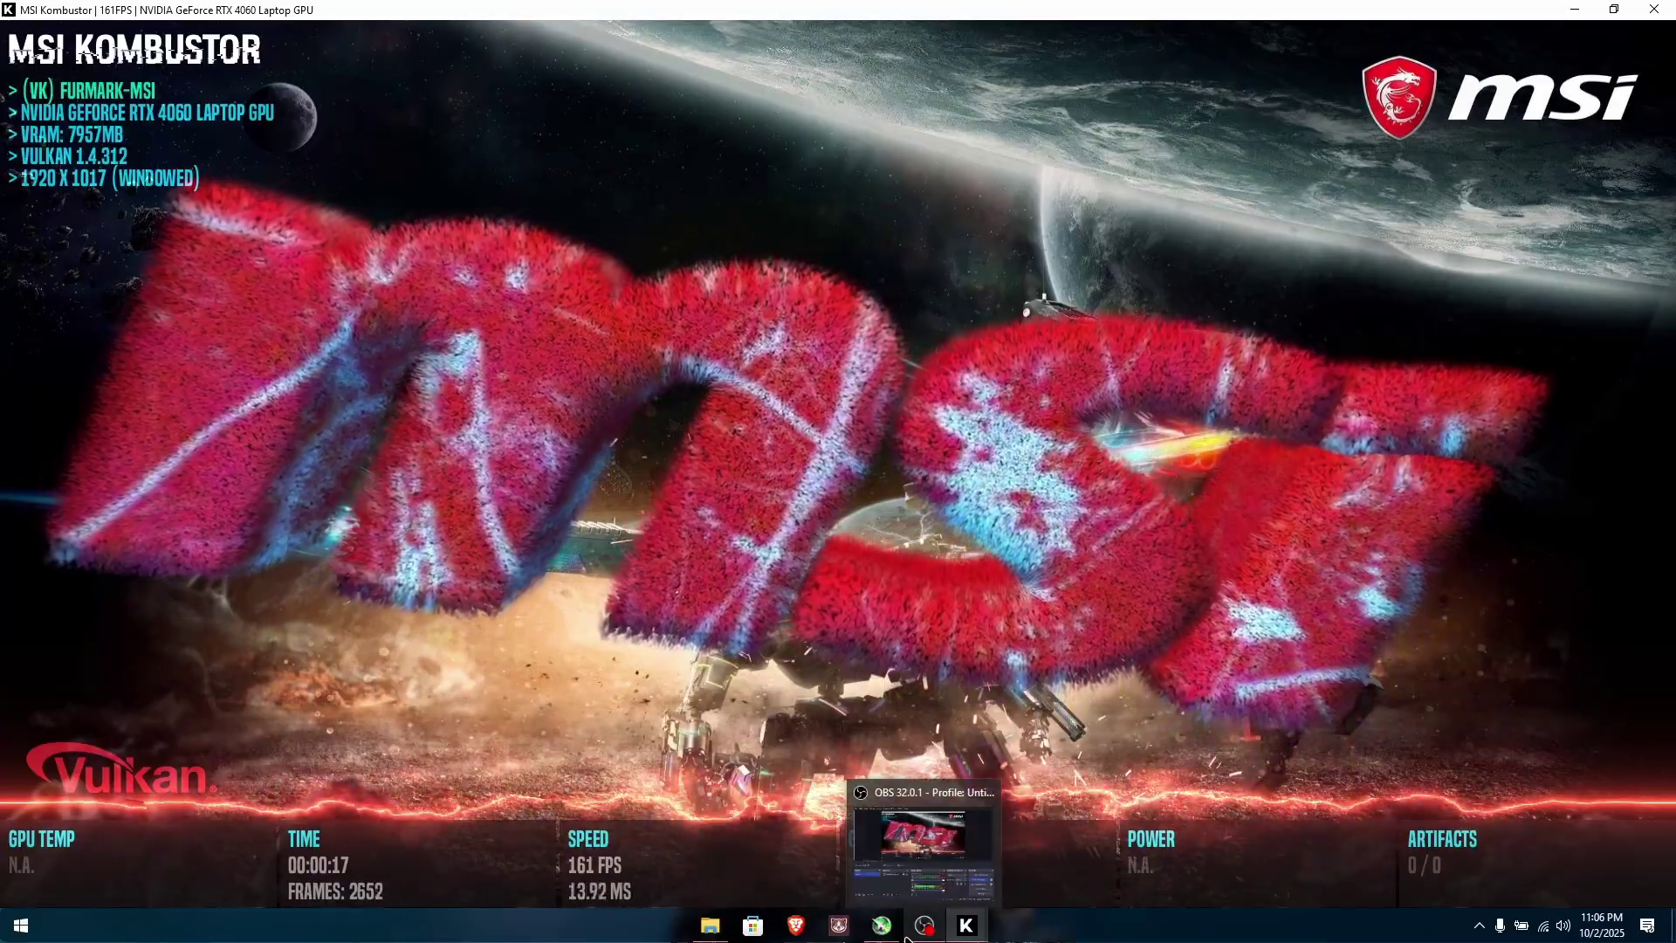
pyautogui.click(881, 925)
pyautogui.moveTo(1176, 61); pyautogui.dragTo(1242, 49)
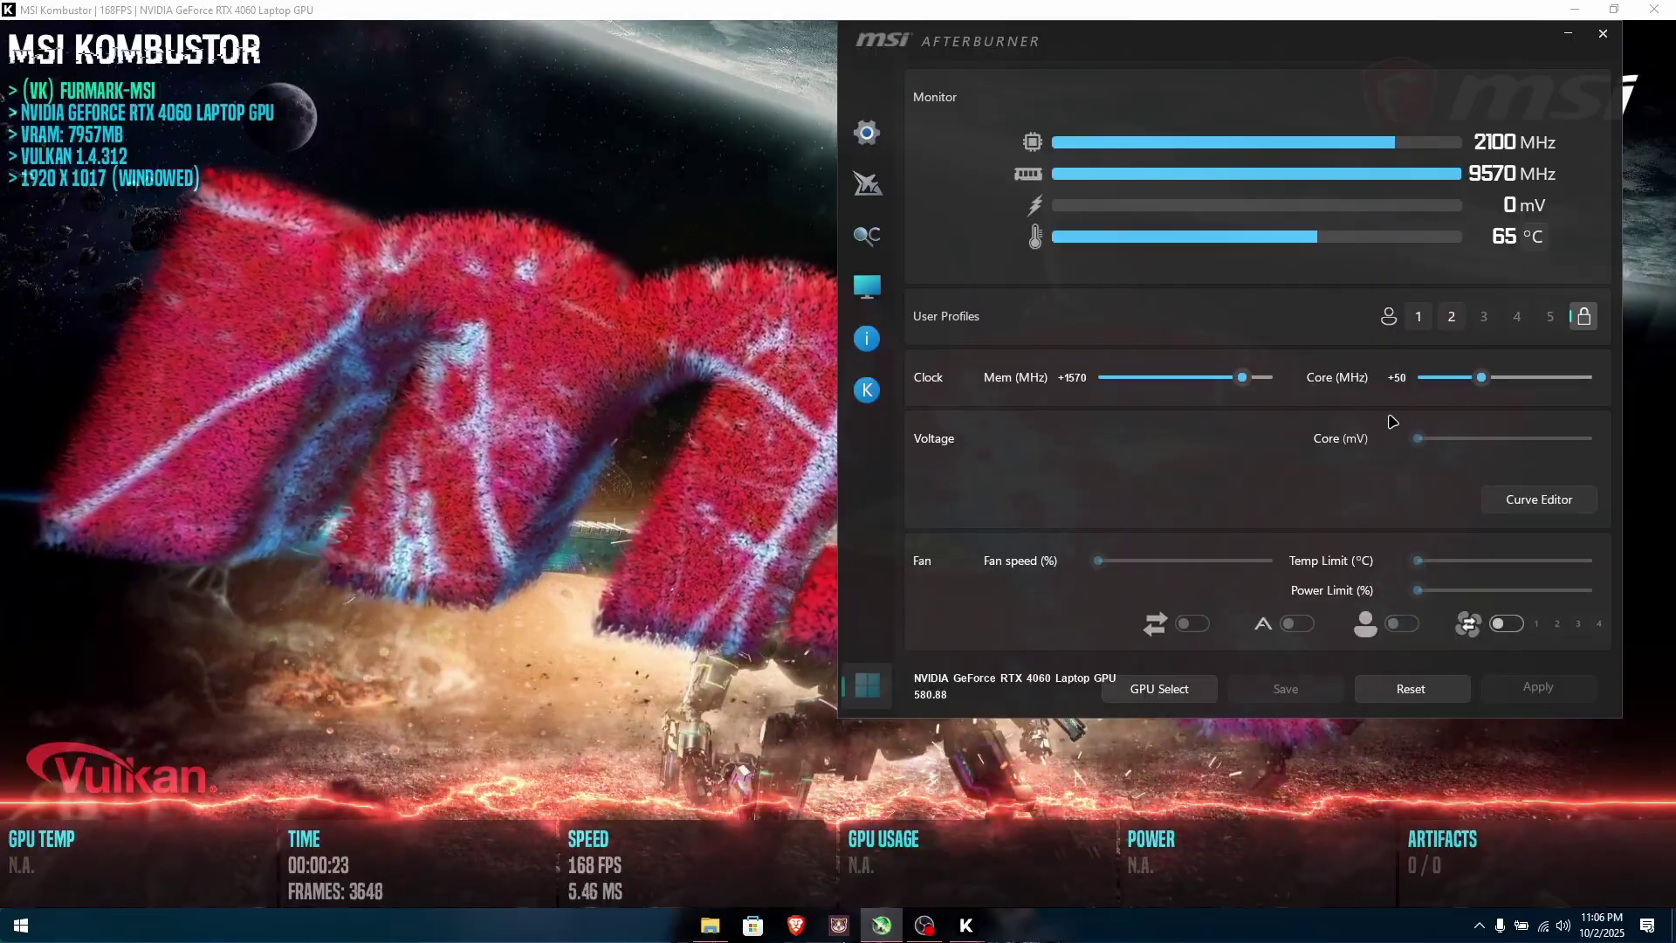
# Apply a core clock offset of +100 MHz during the stress test and raise it further to +150 MHz
pyautogui.click(1400, 381)
pyautogui.write('100')
pyautogui.press('Return')
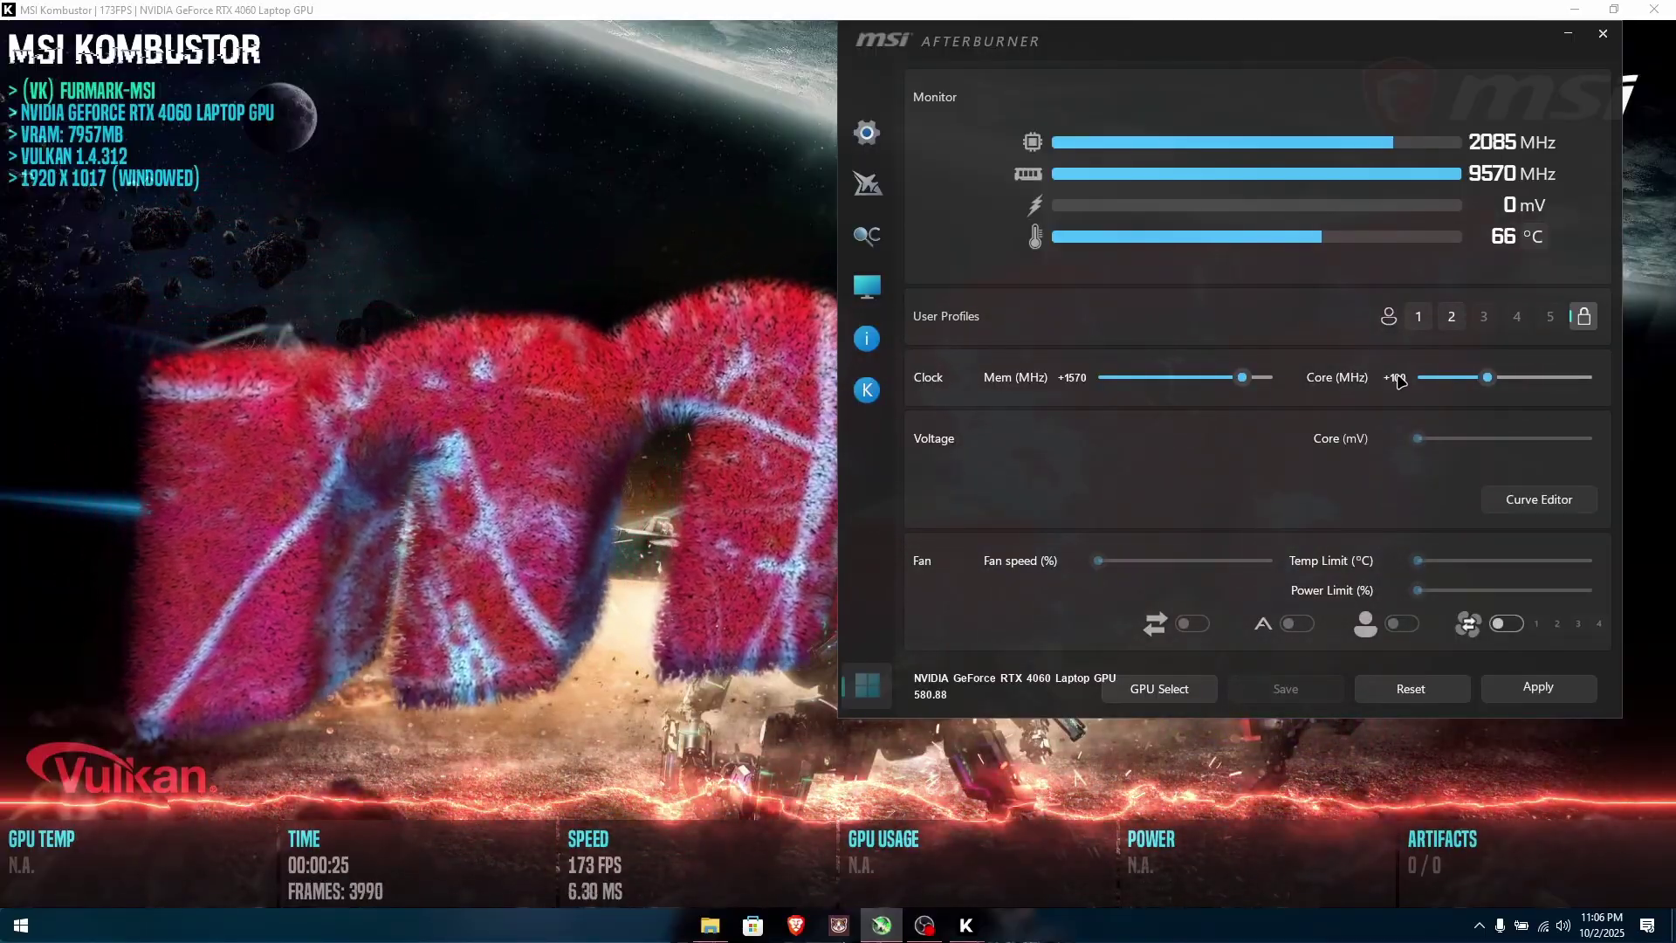
pyautogui.click(1519, 703)
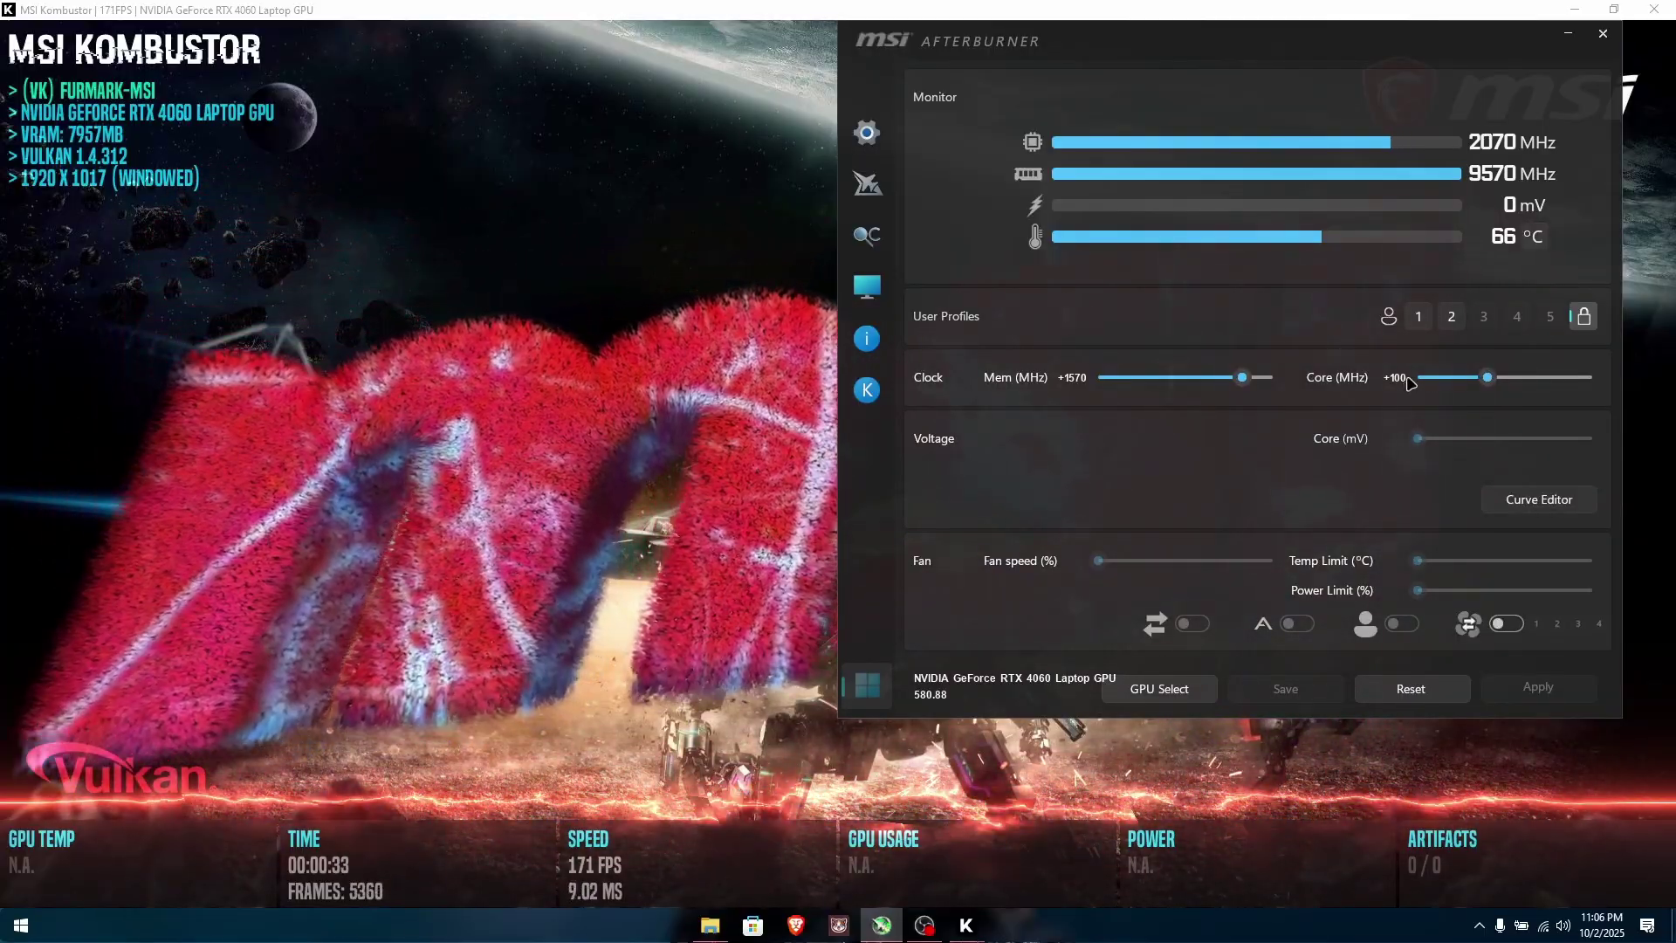
pyautogui.press('Return')
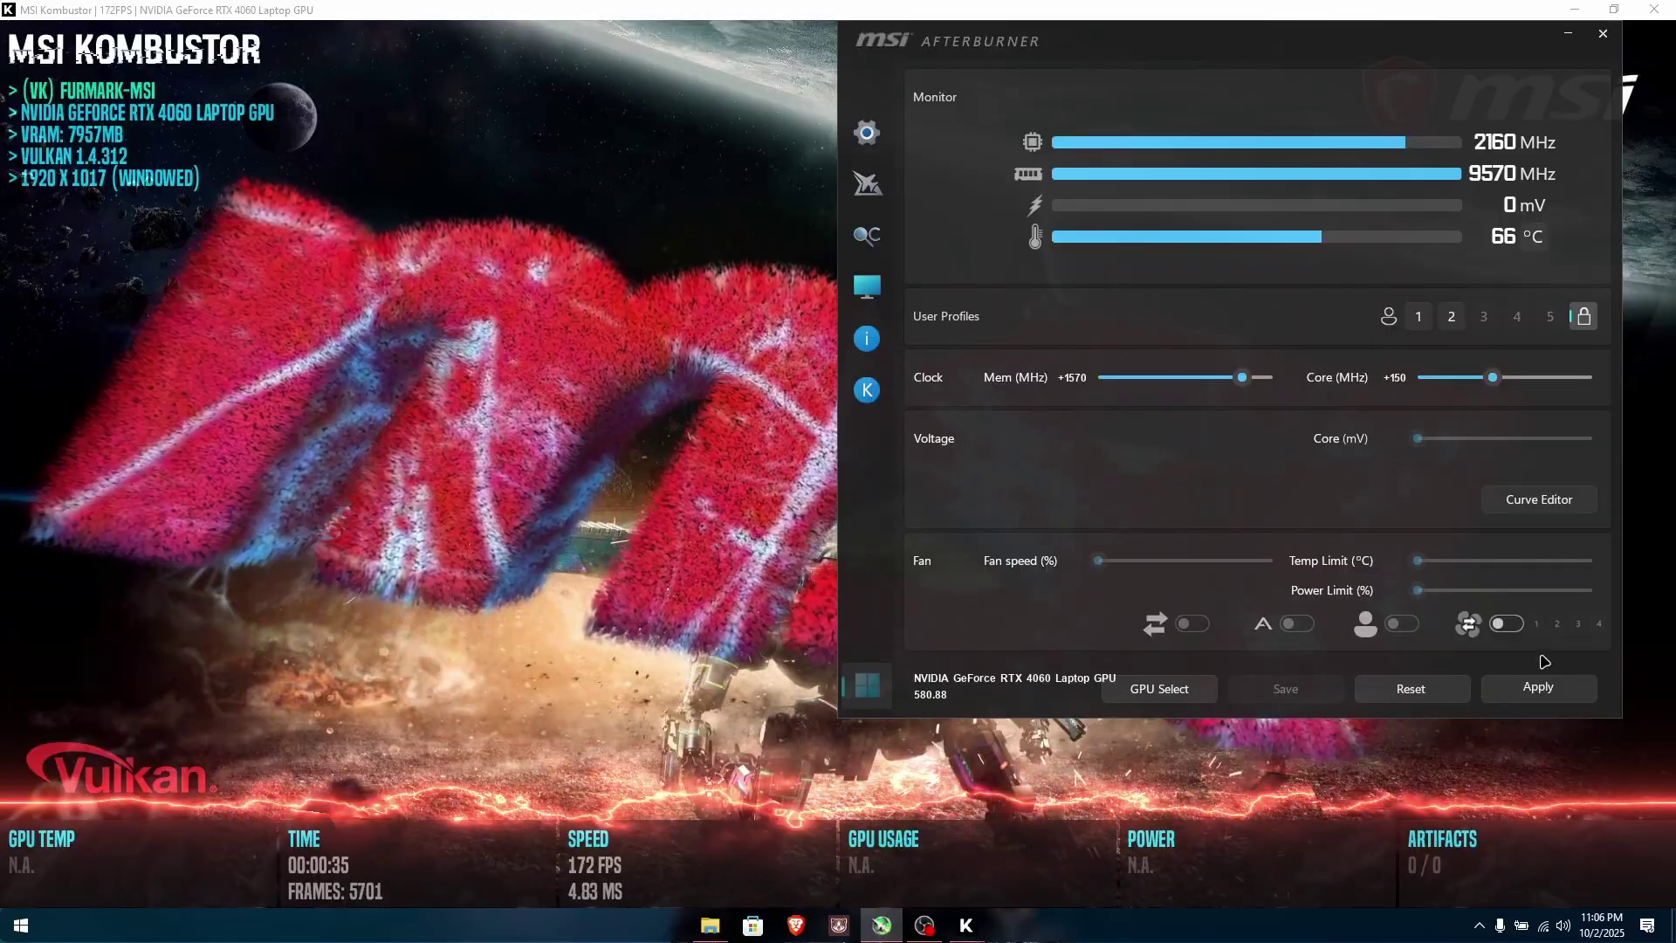
pyautogui.click(1535, 687)
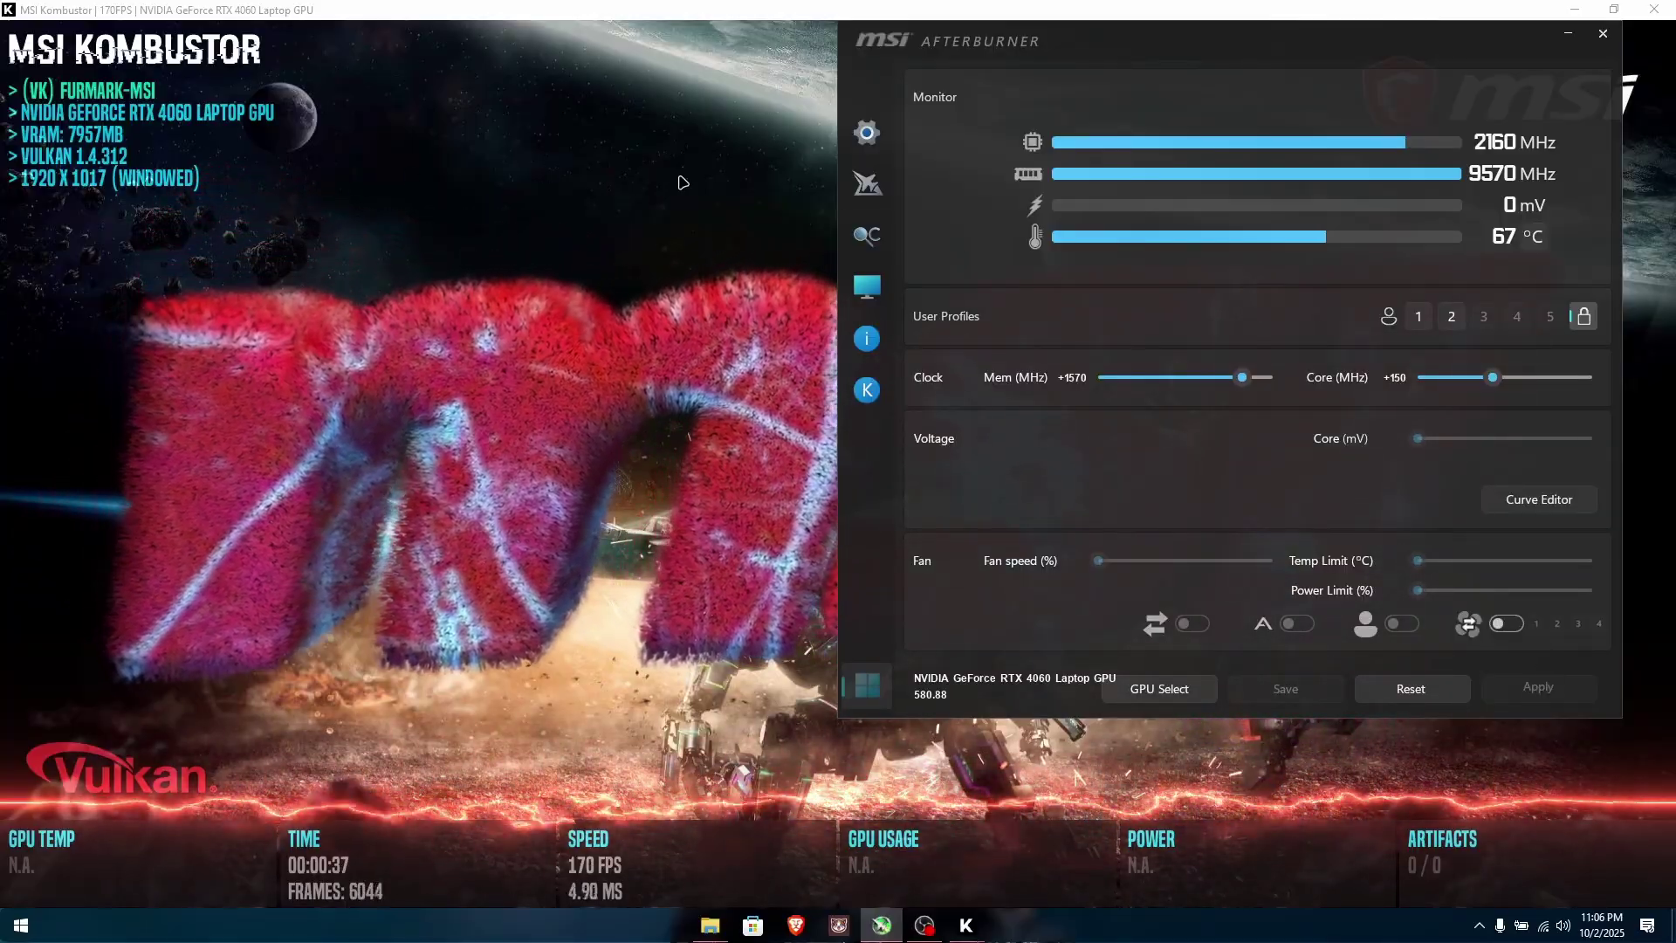
# Raise the core clock offset to +200 MHz and on to +250 MHz, moving the window aside to check the stress test for artifacts
pyautogui.moveTo(1024, 62)
pyautogui.mouseDown()
pyautogui.moveTo(1012, 83)
pyautogui.moveTo(313, 279)
pyautogui.moveTo(947, 410)
pyautogui.moveTo(953, 268)
pyautogui.moveTo(355, 371)
pyautogui.moveTo(1043, 82)
pyautogui.mouseUp()
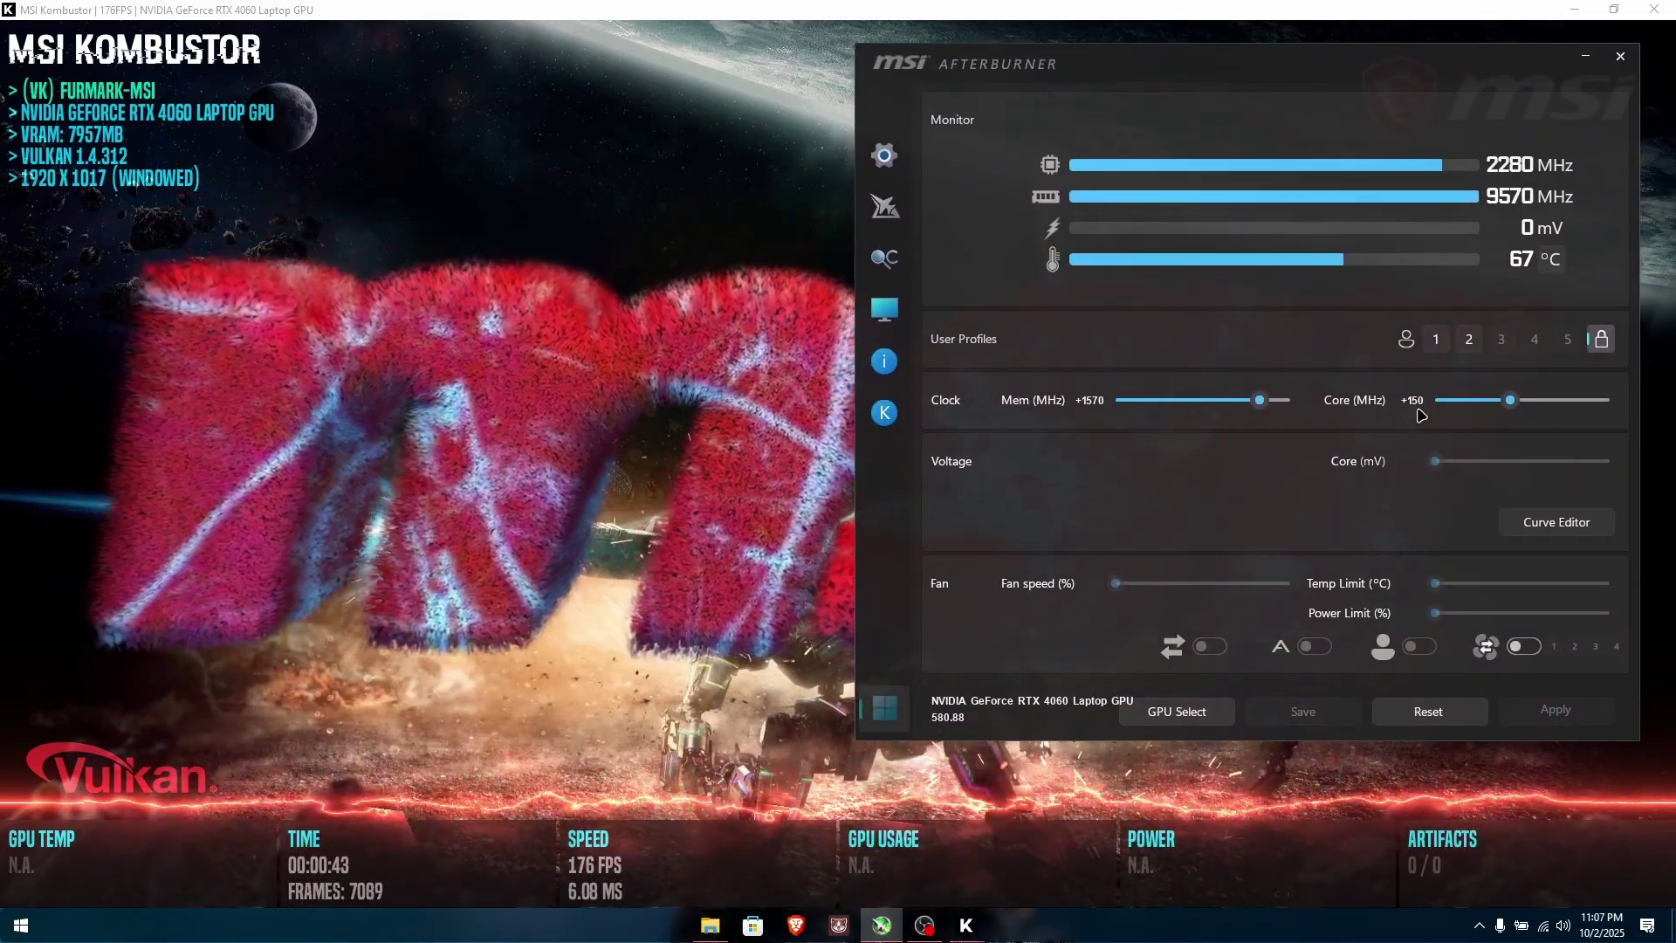
pyautogui.write('200')
pyautogui.press('Return')
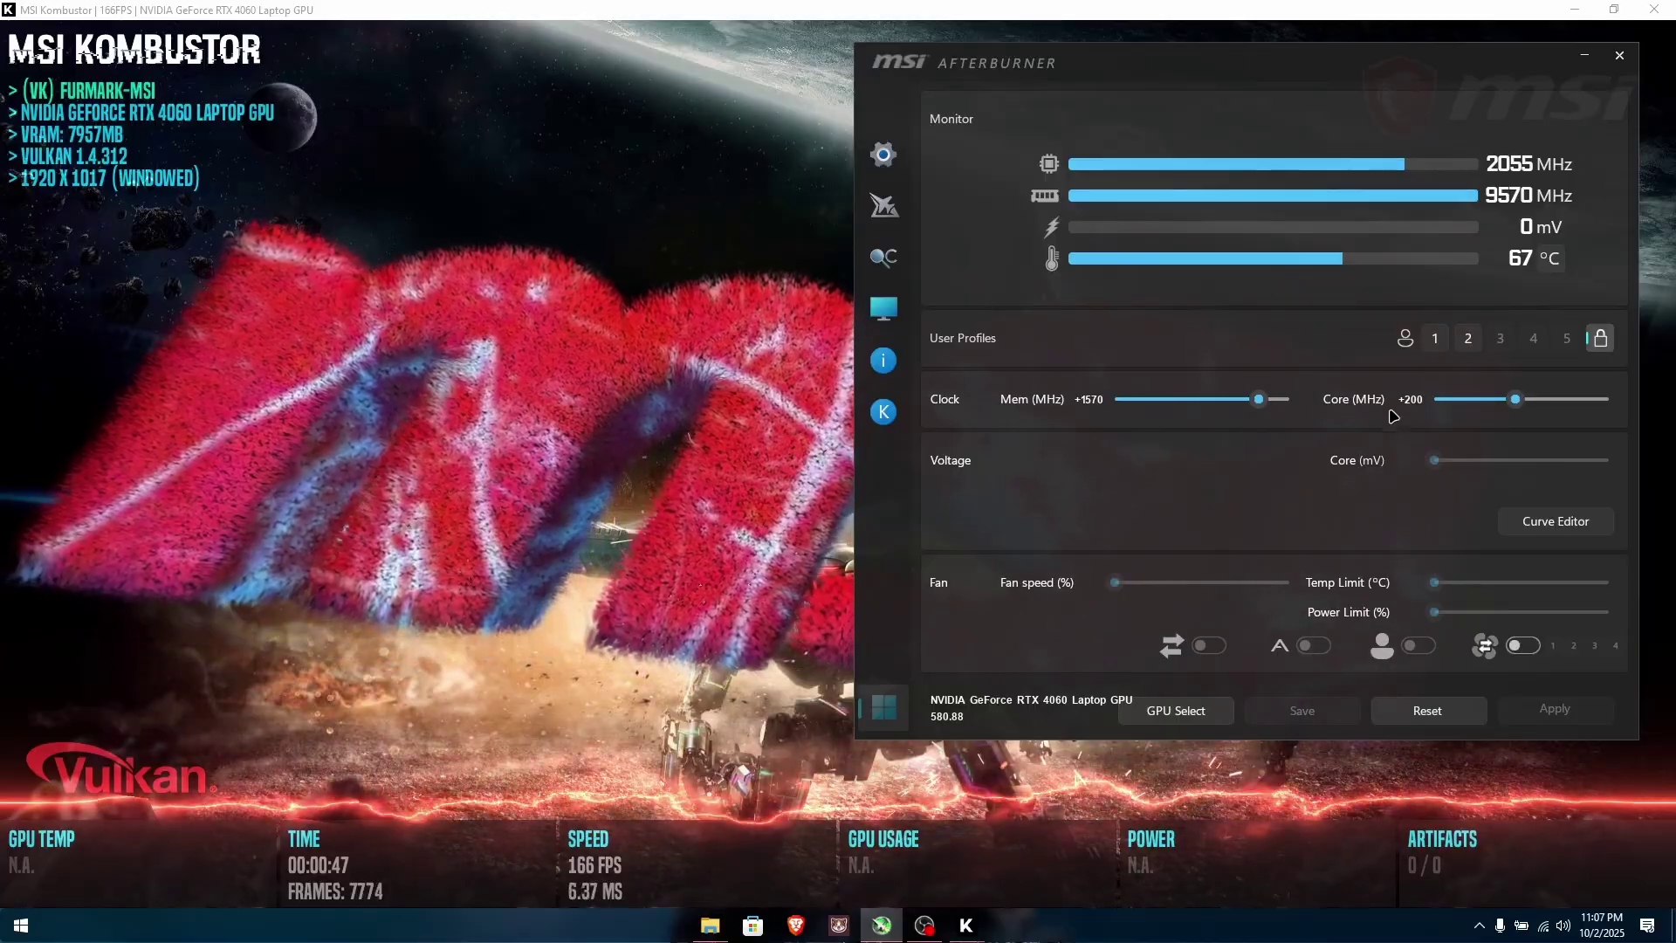
pyautogui.moveTo(1051, 70); pyautogui.dragTo(989, 105)
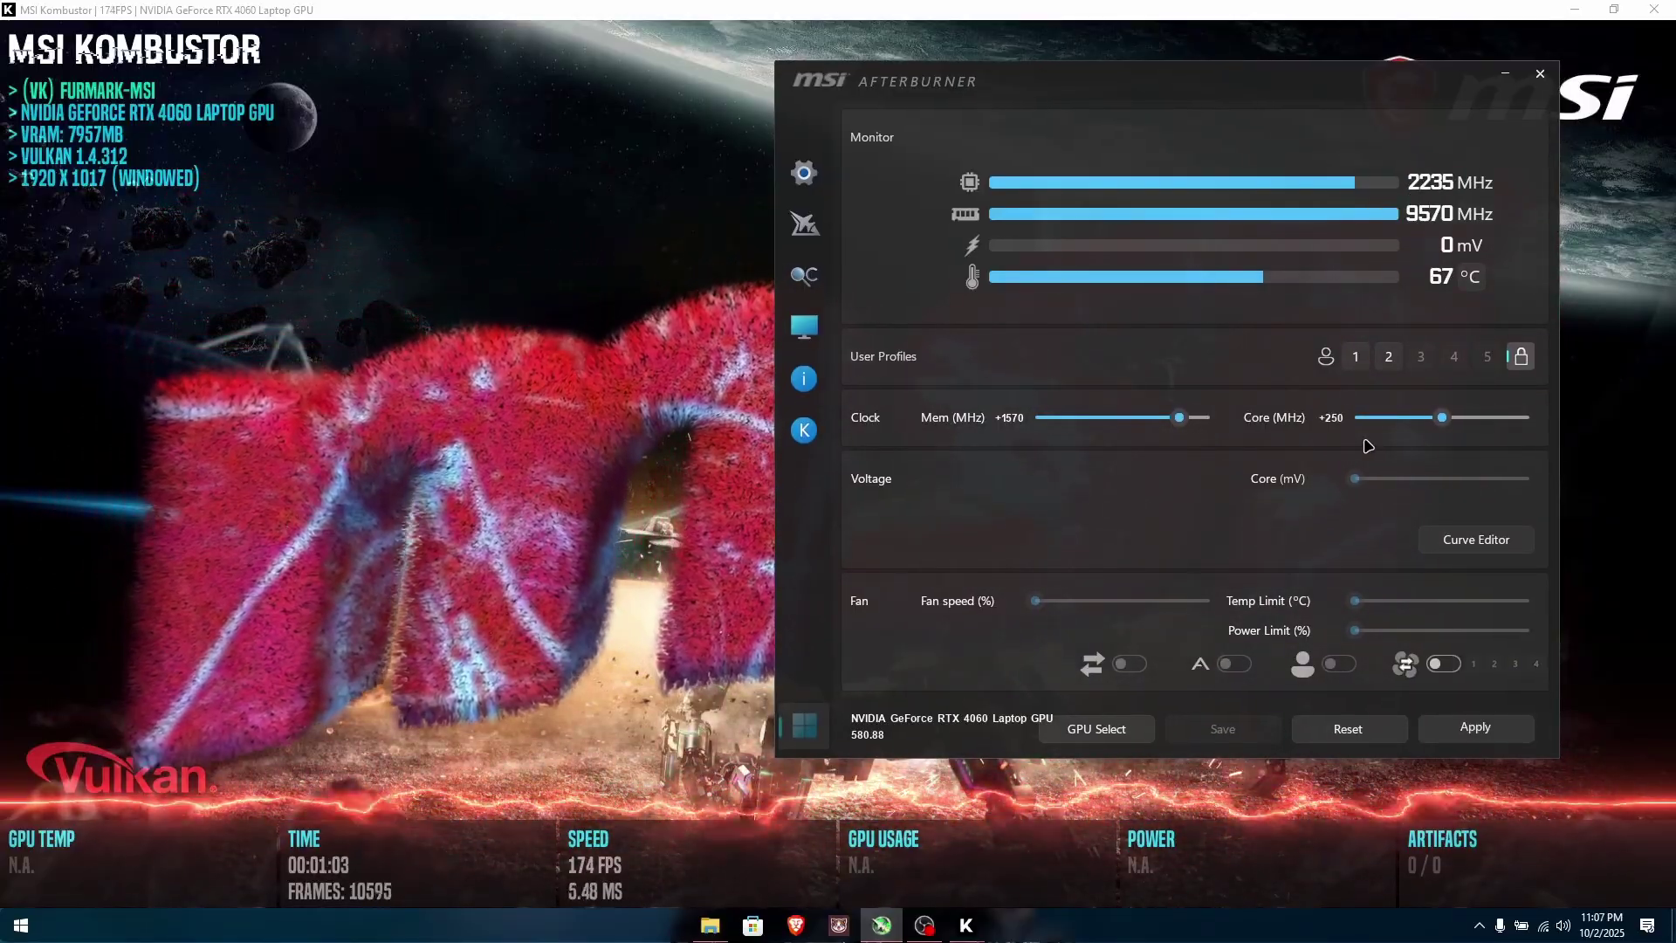
pyautogui.moveTo(1019, 107); pyautogui.dragTo(1190, 20)
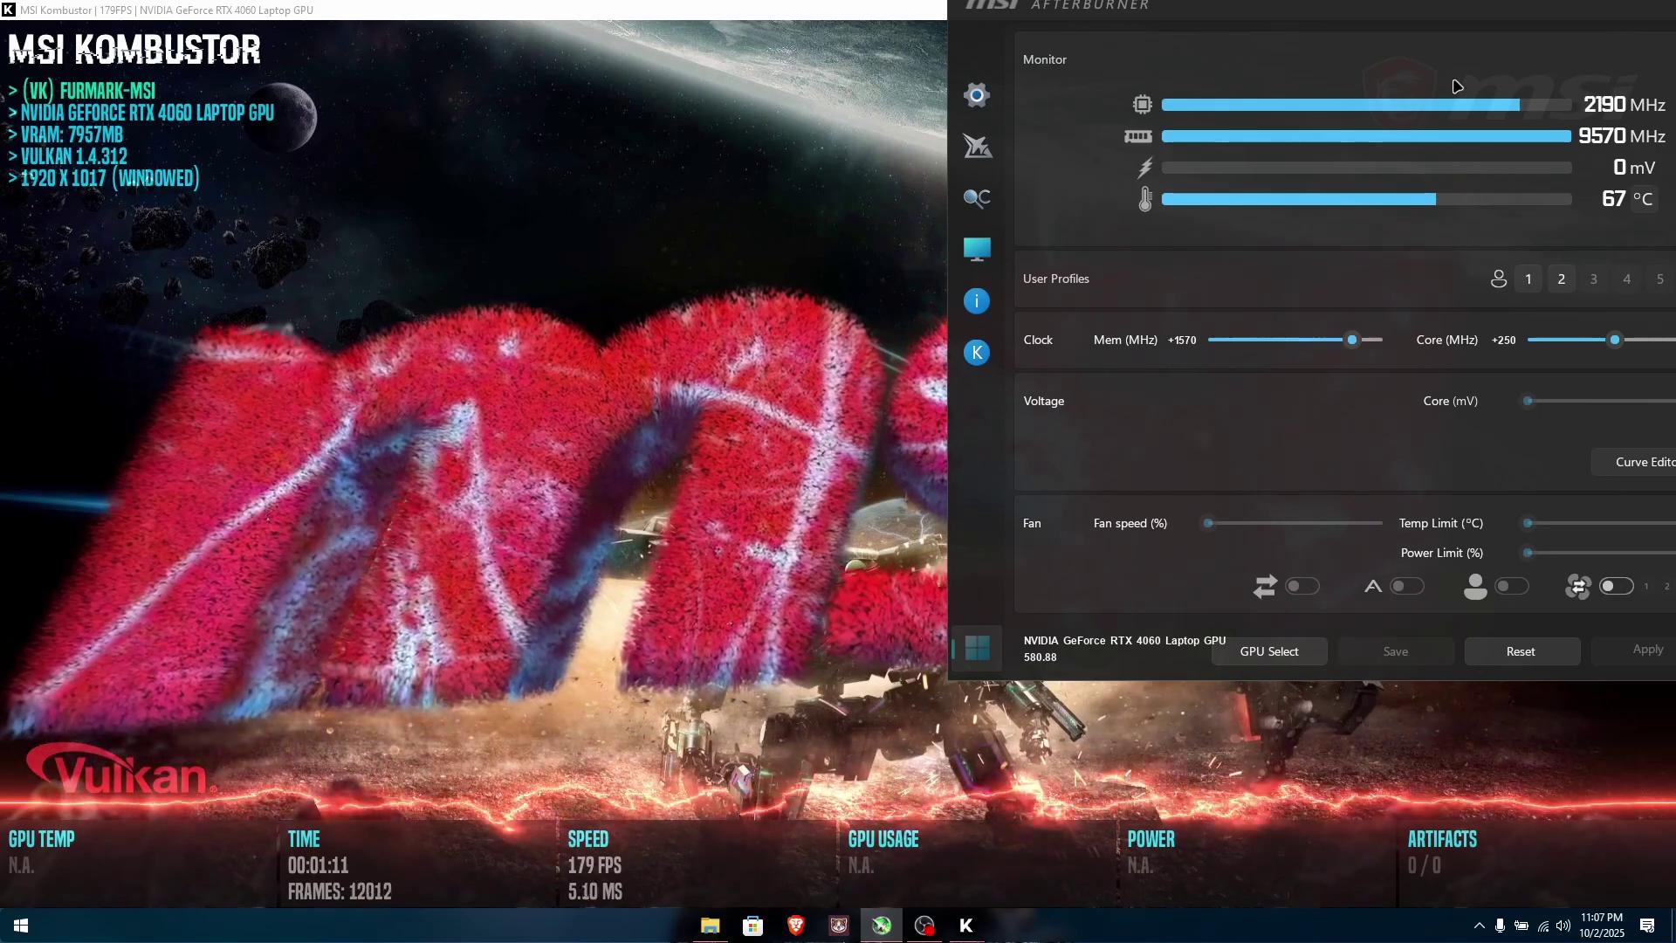
# Try a core clock offset of +300 MHz and uncover the stress test to watch its rendering
pyautogui.moveTo(1455, 83); pyautogui.dragTo(939, 248)
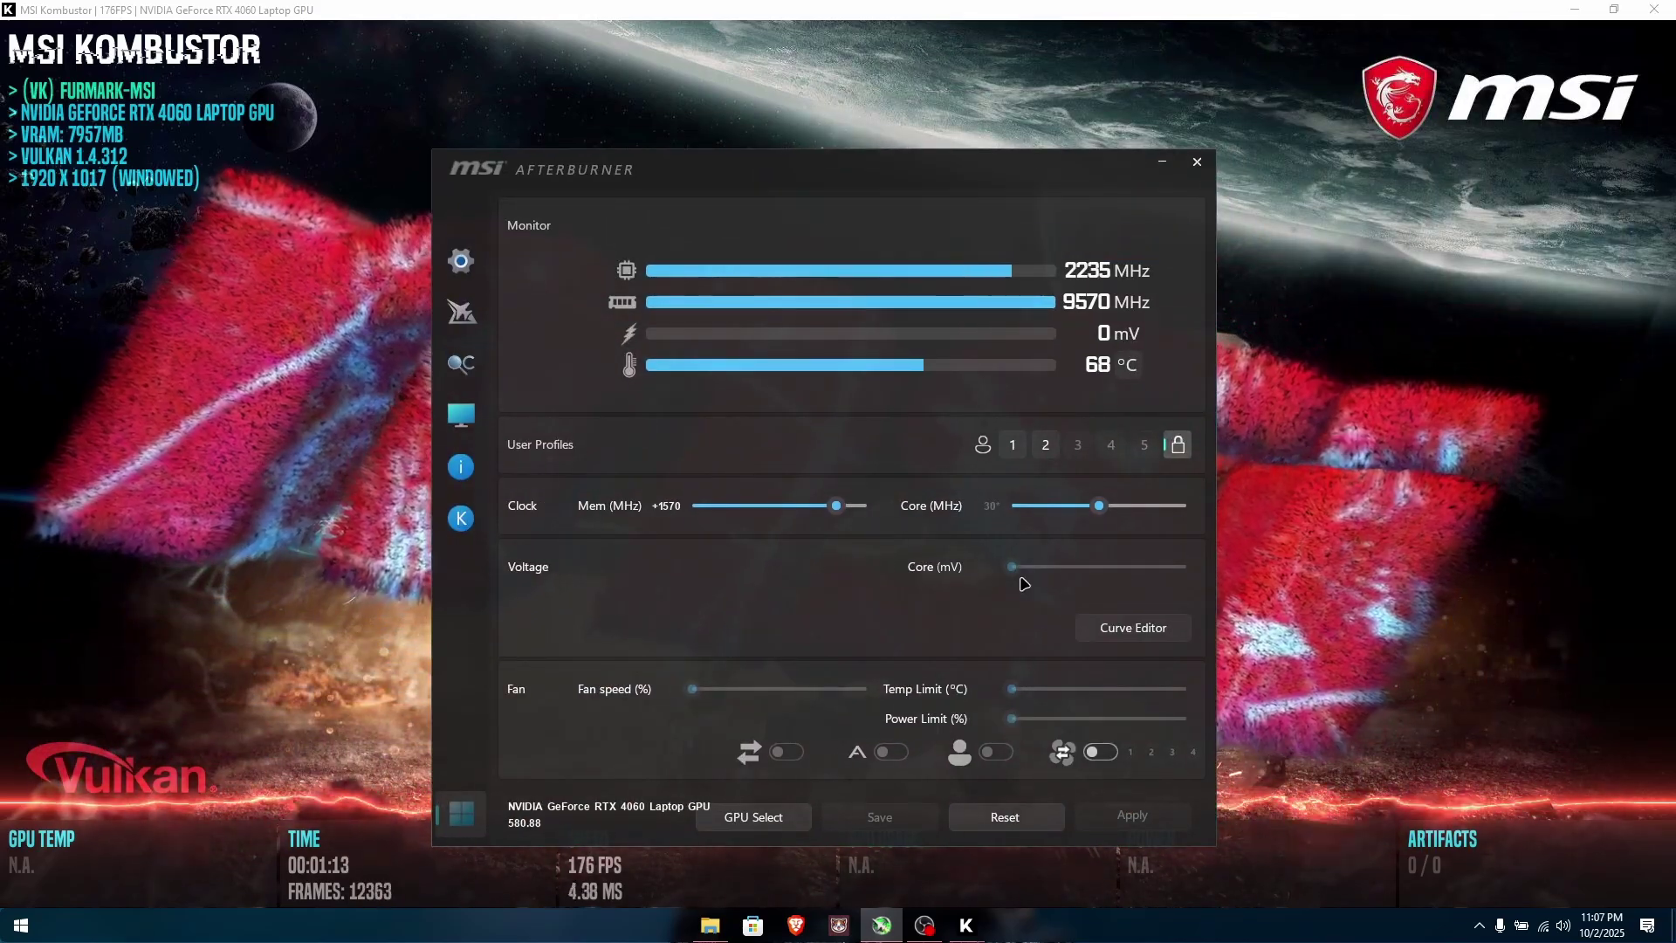
pyautogui.press('Return')
pyautogui.click(1125, 815)
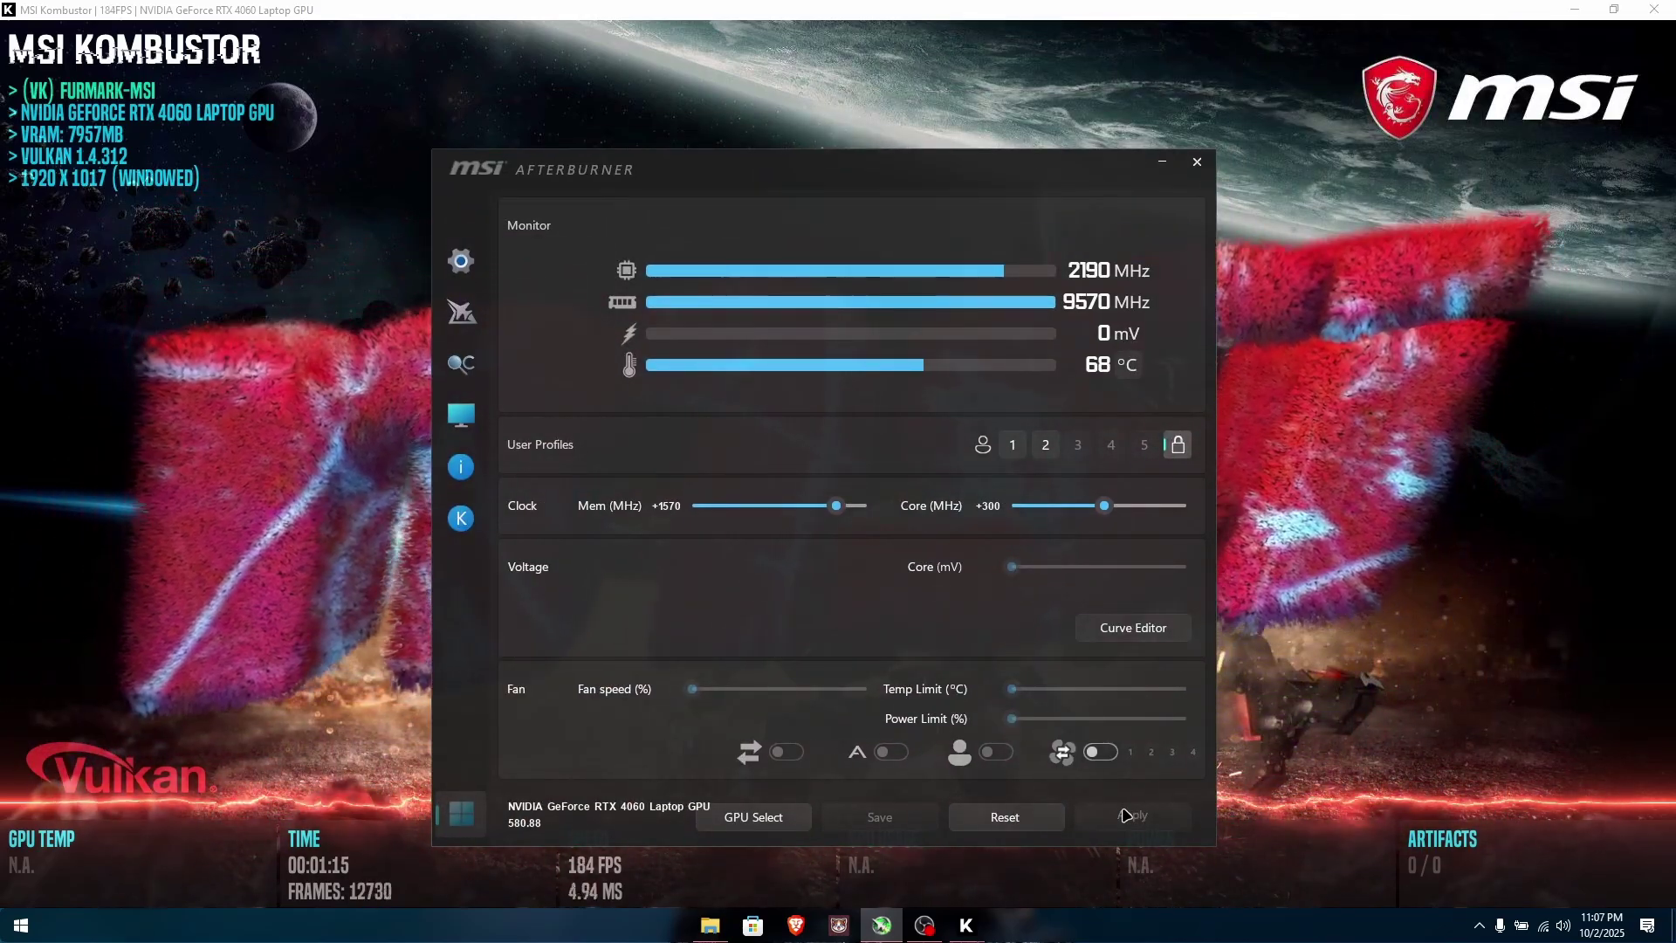
pyautogui.moveTo(816, 165); pyautogui.dragTo(1348, 56)
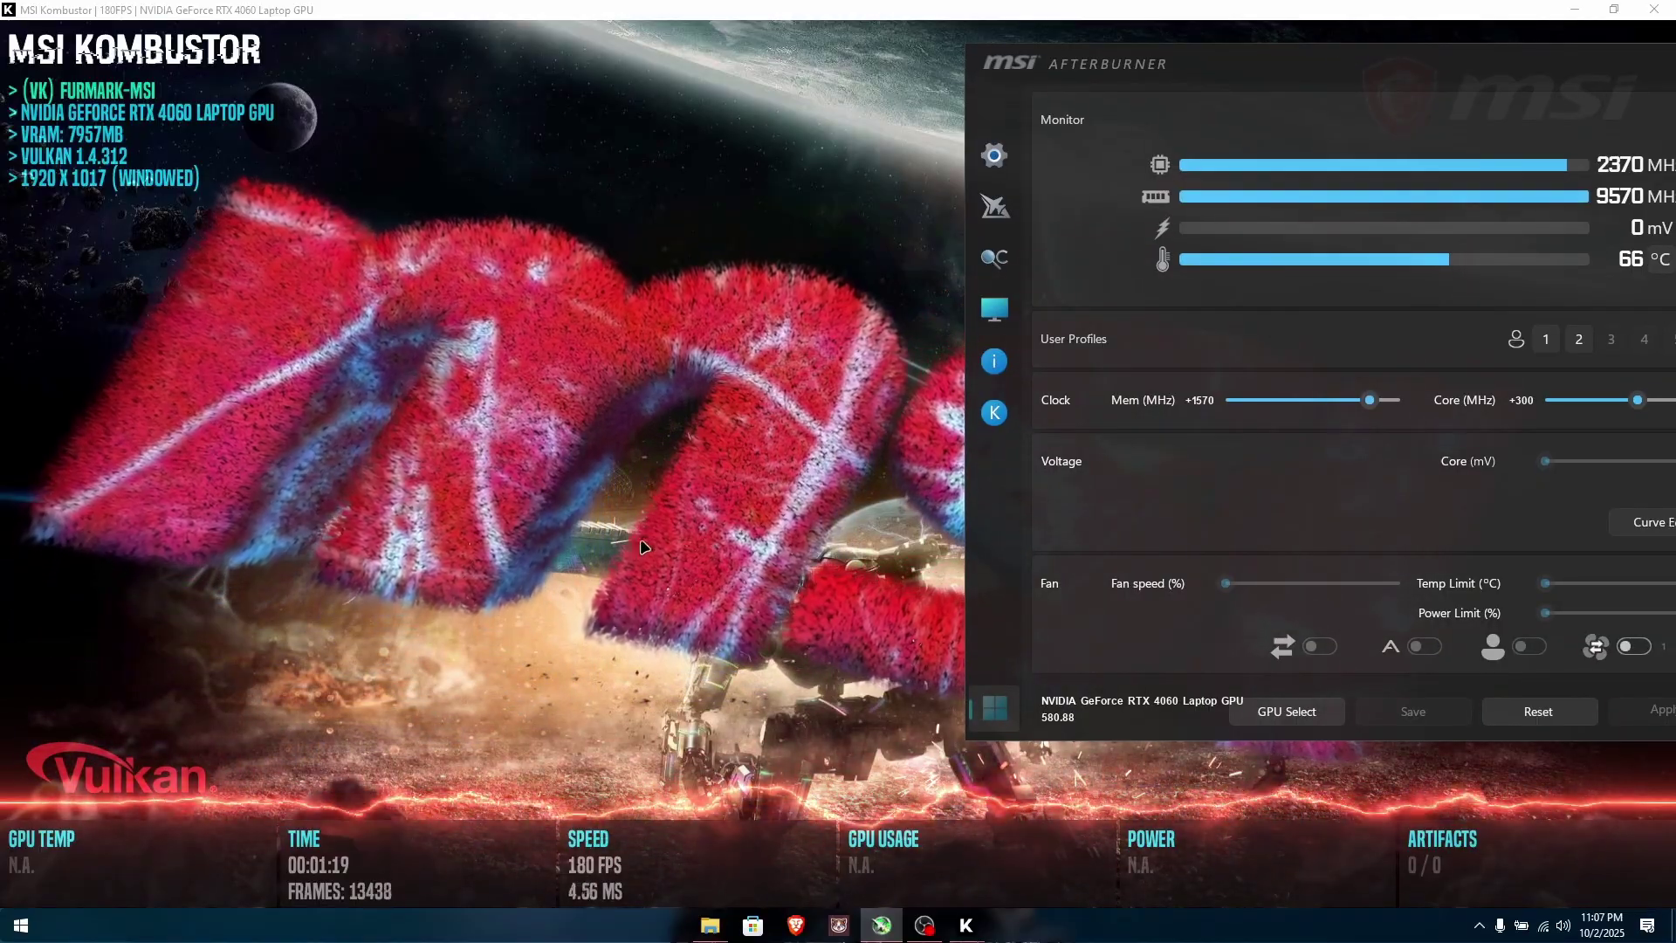
# Lower the core clock offset to +250 MHz, apply it and check the stress test image around the MSI Afterburner window
pyautogui.moveTo(1165, 162); pyautogui.dragTo(773, 185)
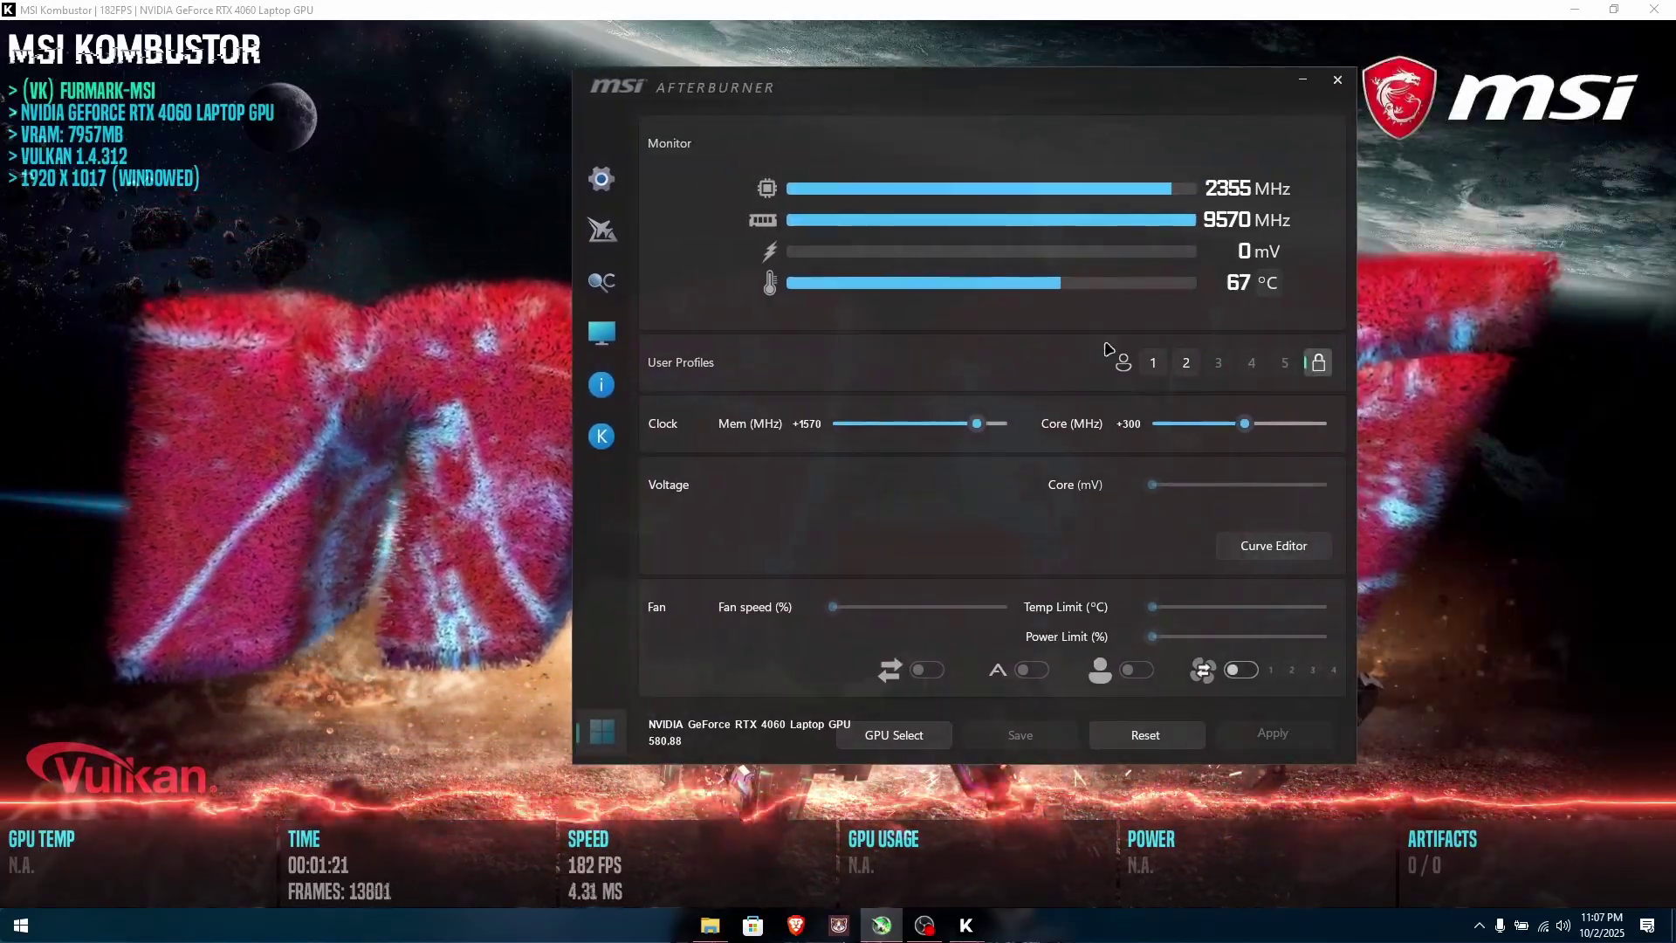
pyautogui.click(1129, 423)
pyautogui.write('250')
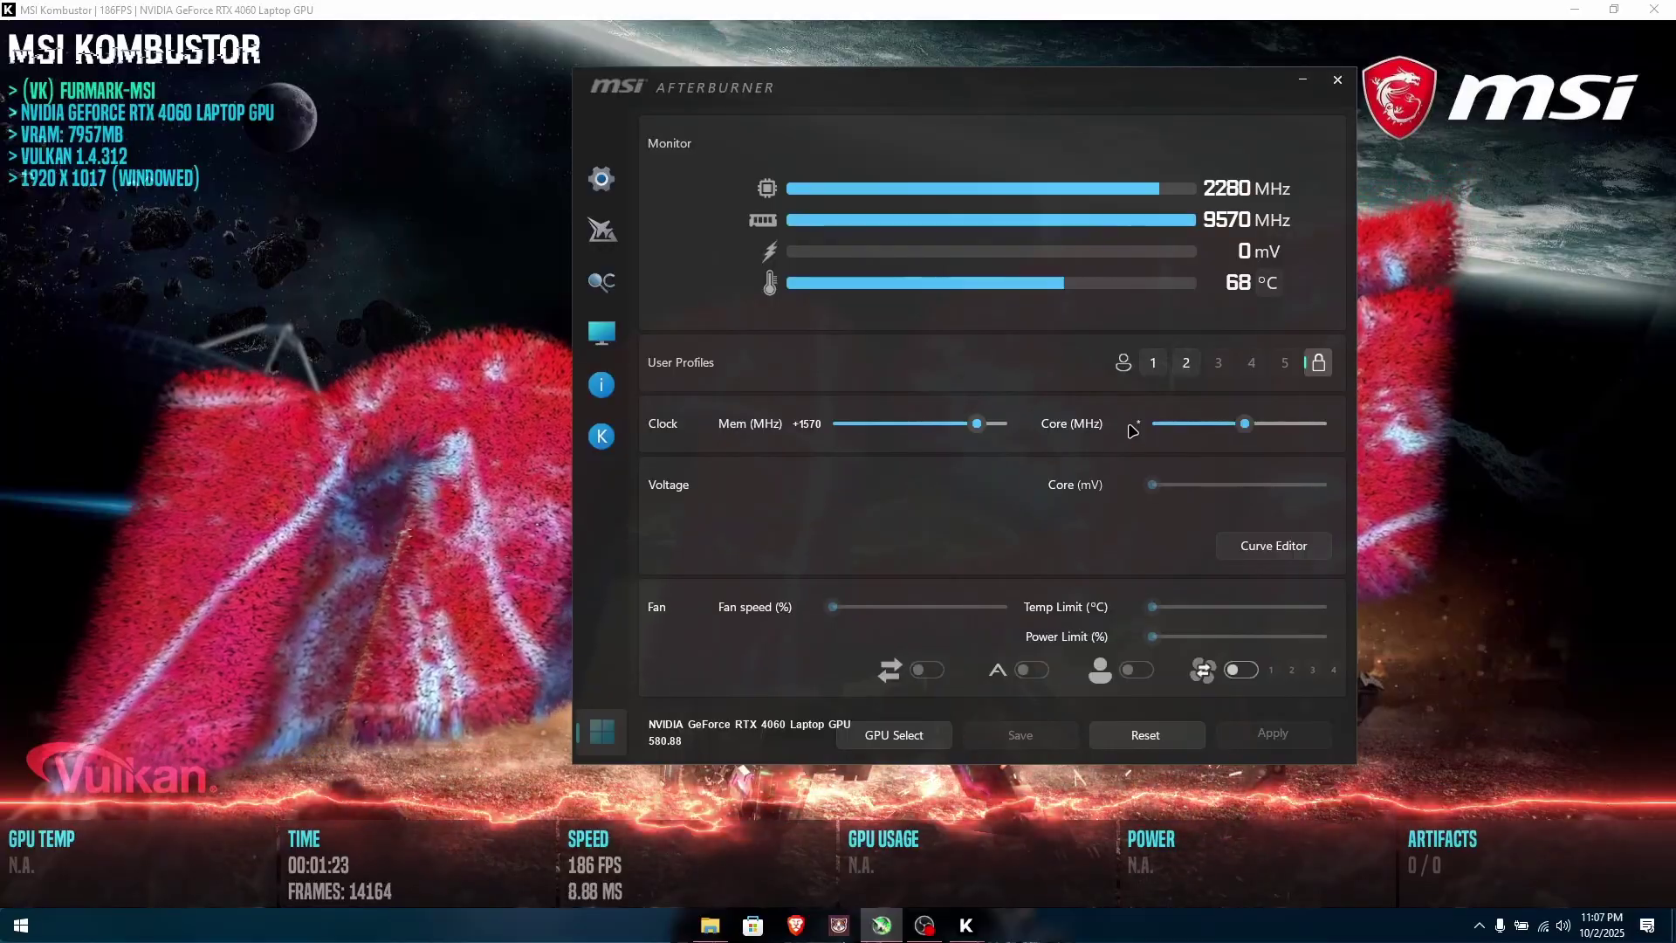
pyautogui.press('Return')
pyautogui.click(1273, 733)
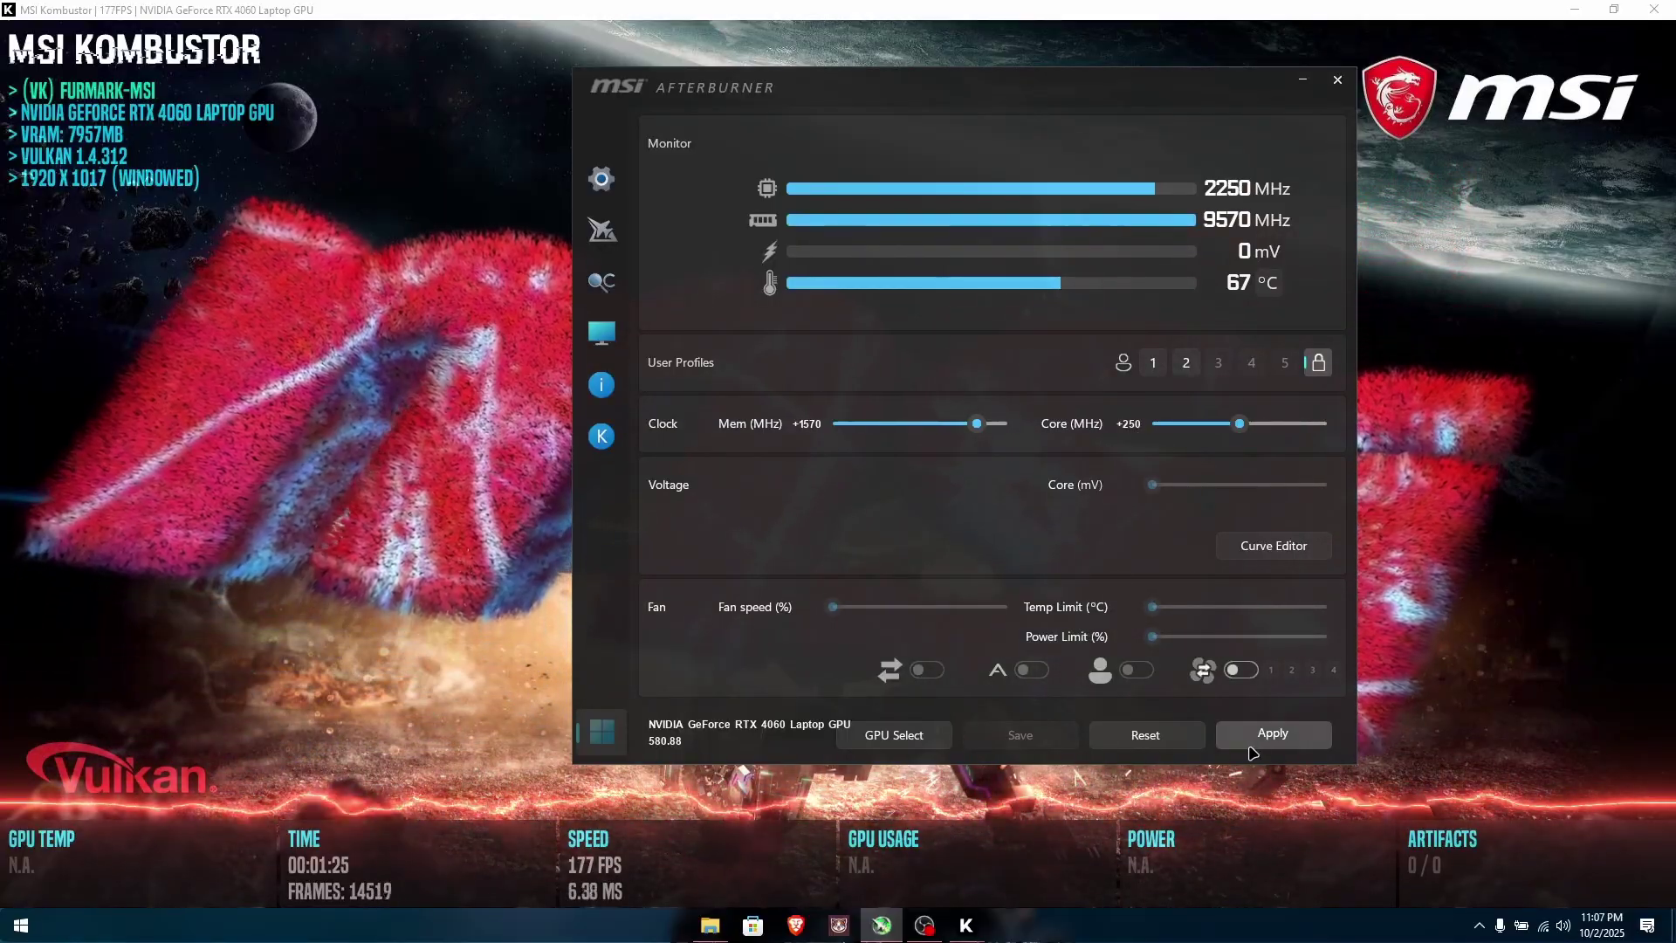
pyautogui.moveTo(858, 90); pyautogui.dragTo(1251, 68)
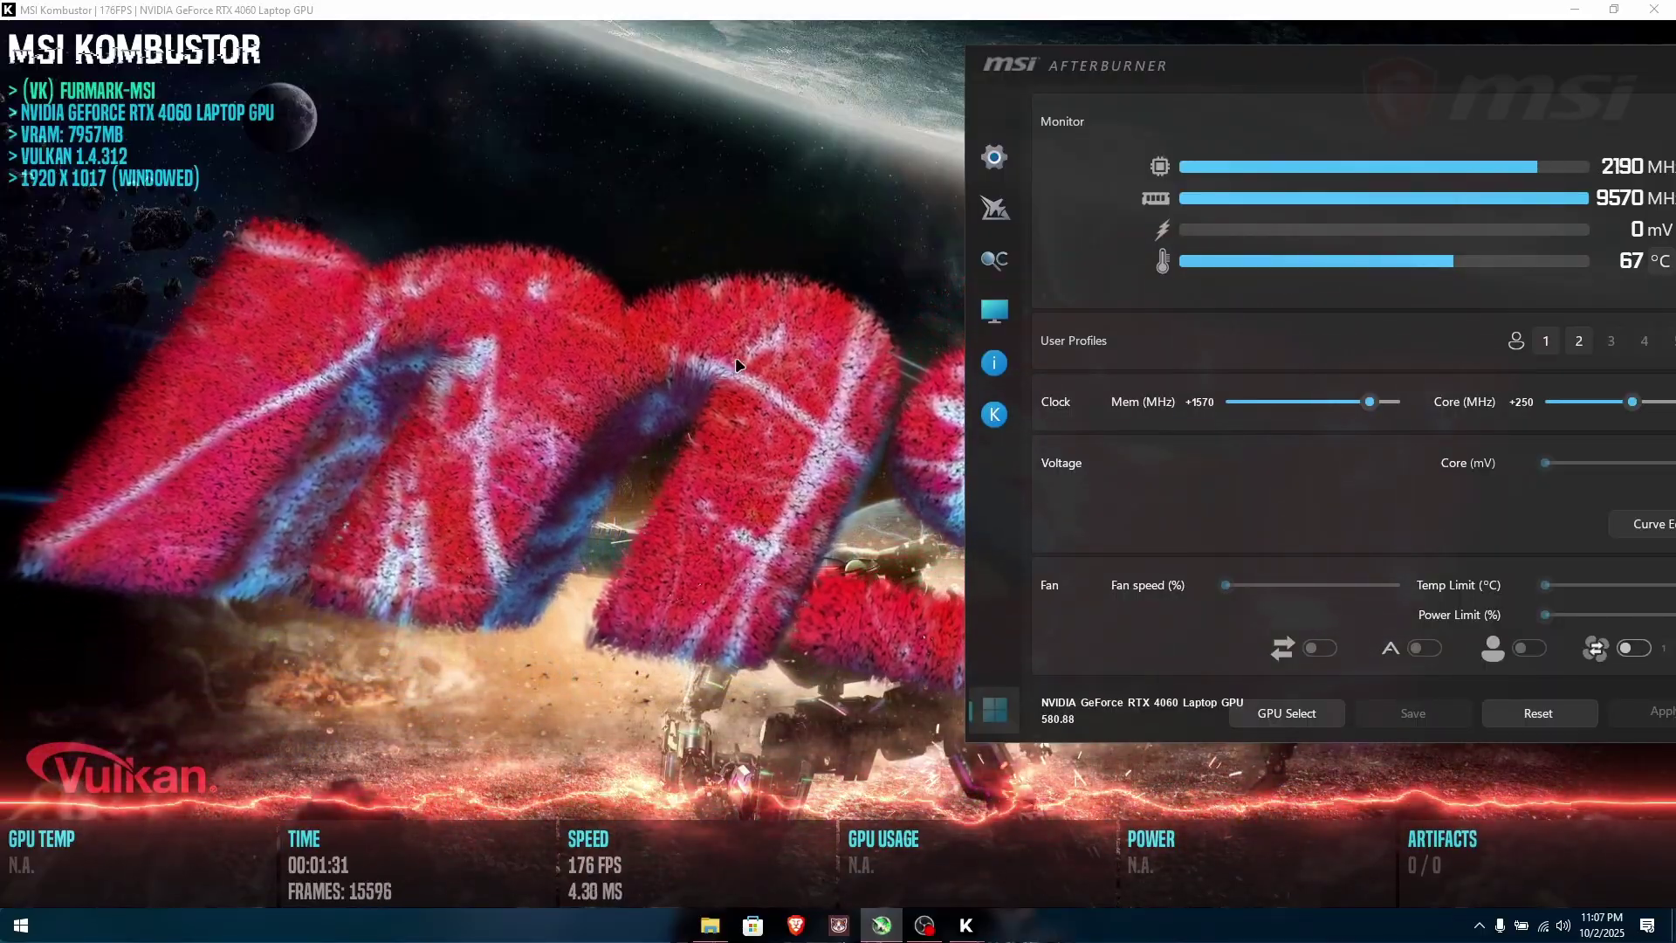
pyautogui.moveTo(482, 126); pyautogui.dragTo(722, 68)
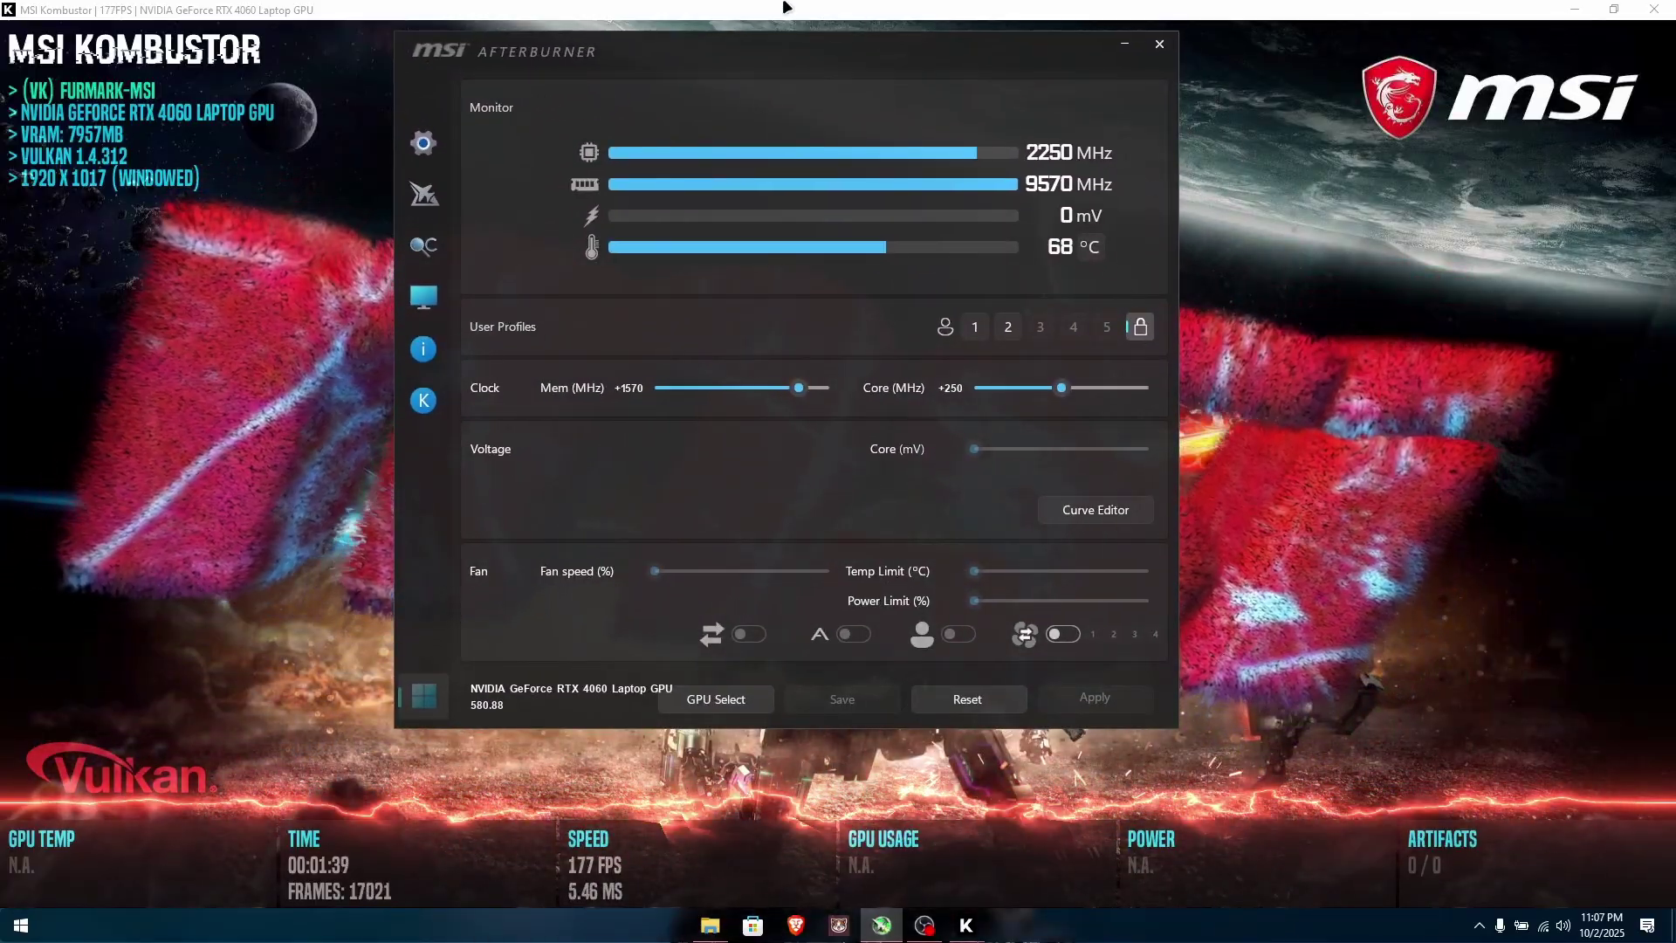
pyautogui.moveTo(797, 63); pyautogui.dragTo(1444, 107)
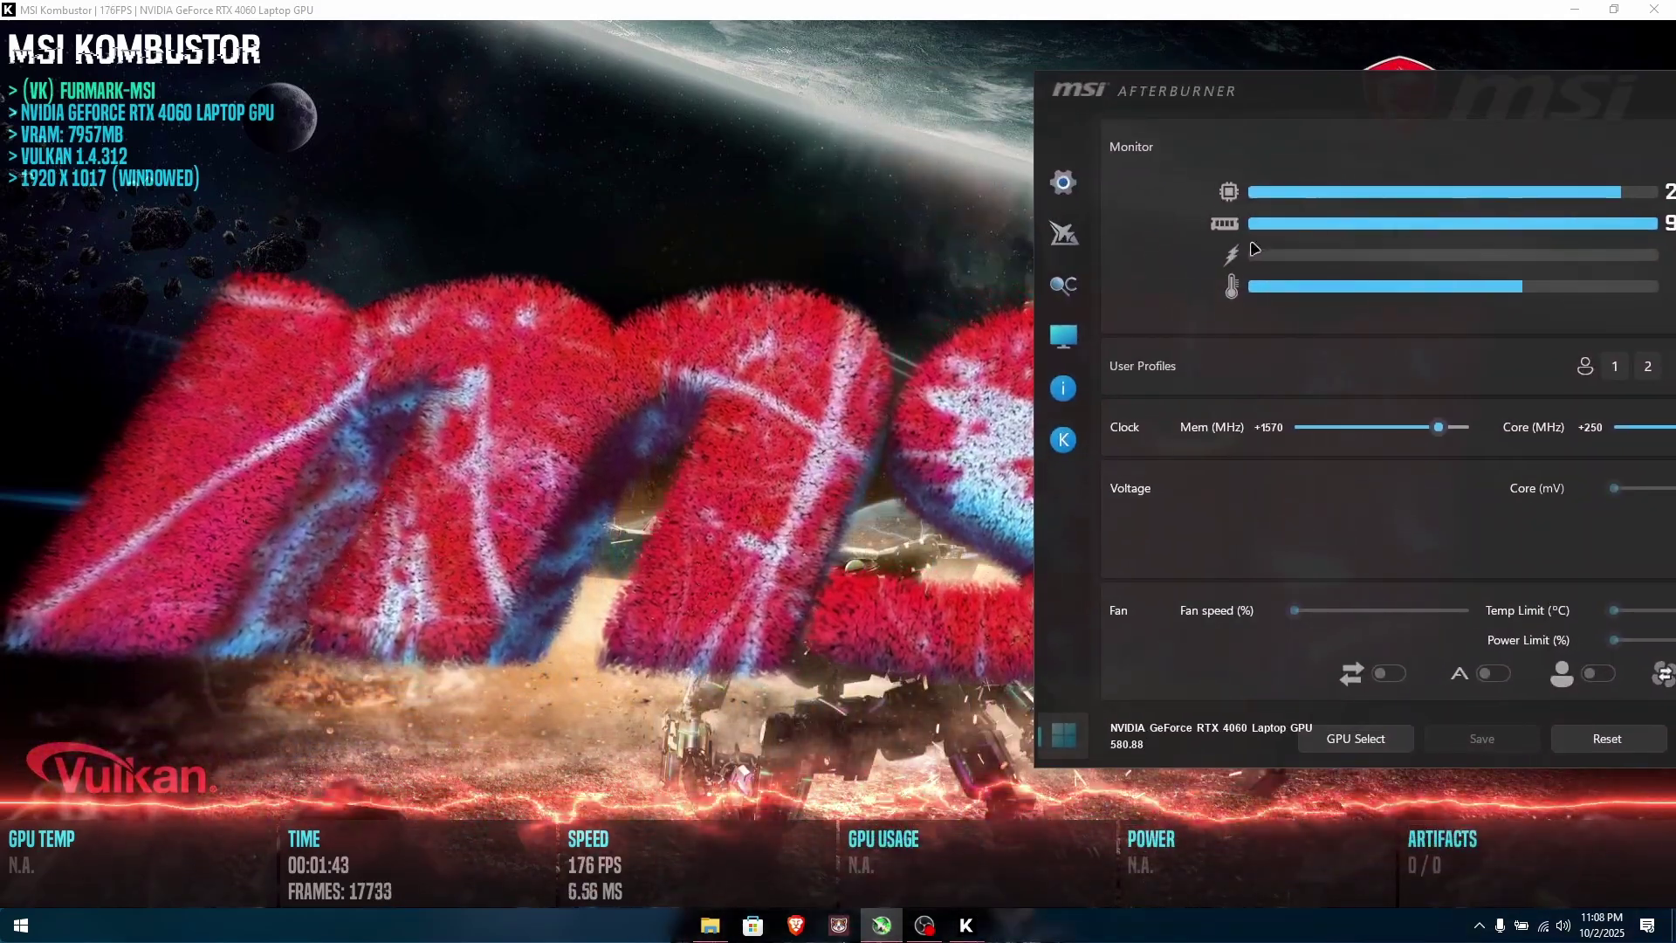
# Set the core clock offset to +240 MHz, apply it and bring the stress test to the front
pyautogui.moveTo(1116, 161); pyautogui.dragTo(595, 133)
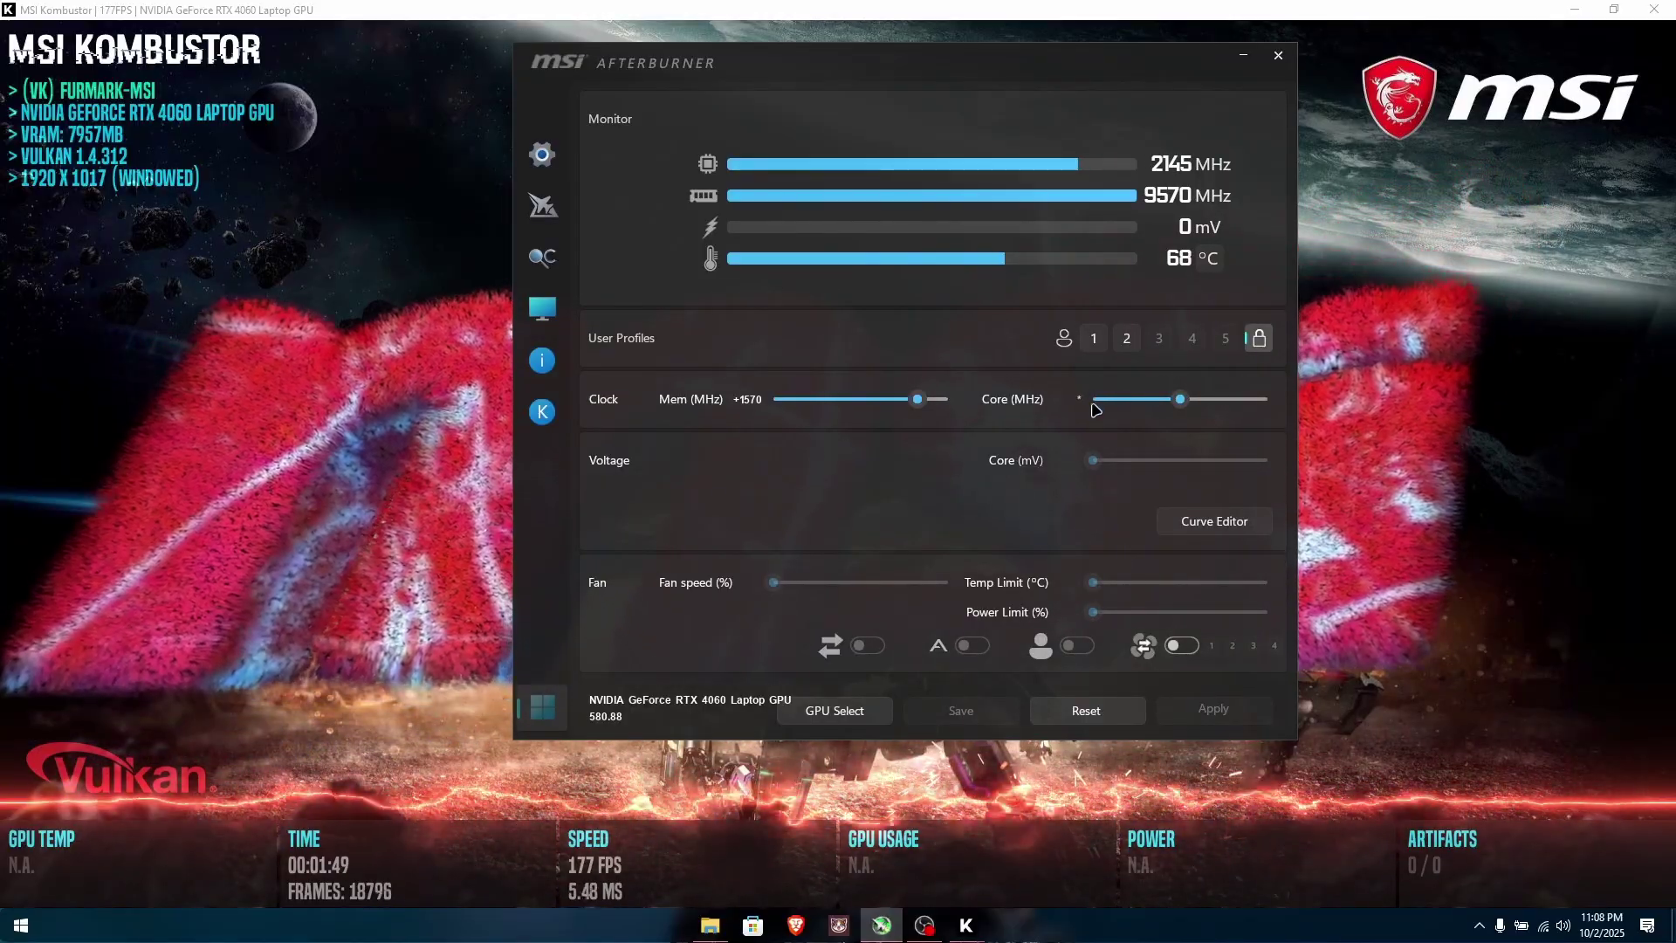
pyautogui.write('240')
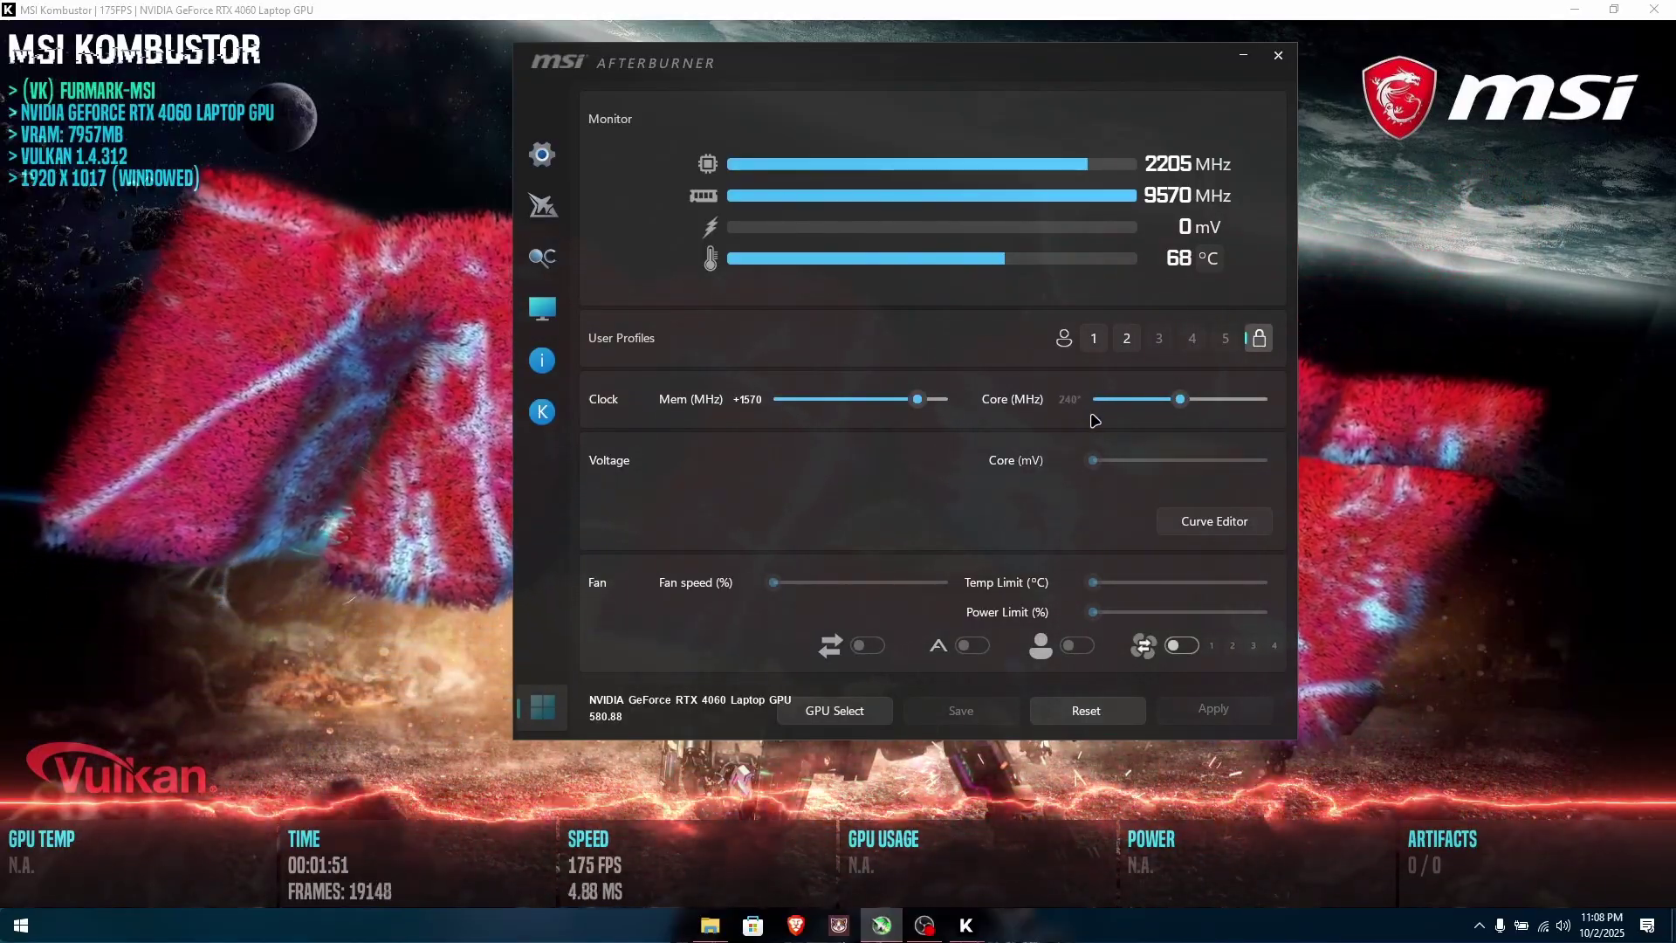
pyautogui.press('Return')
pyautogui.click(1215, 709)
pyautogui.moveTo(910, 73); pyautogui.dragTo(1188, 176)
pyautogui.click(657, 828)
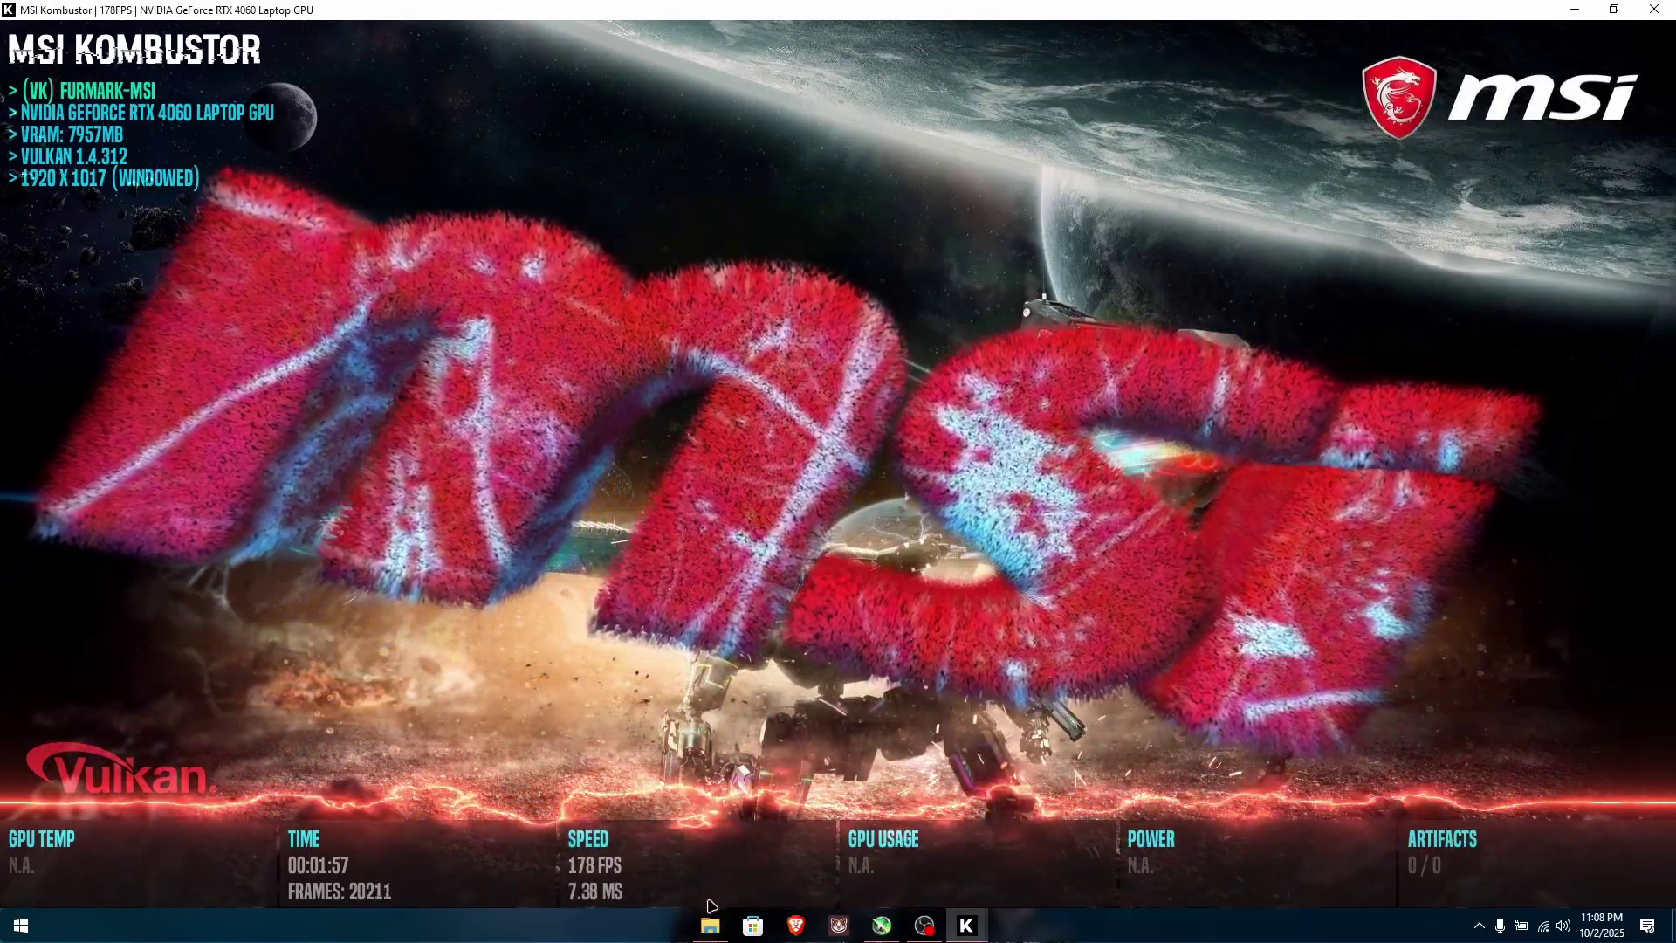
# Return to MSI Afterburner, unlock the user profiles and save the current clock offsets to profile 3
pyautogui.moveTo(966, 924)
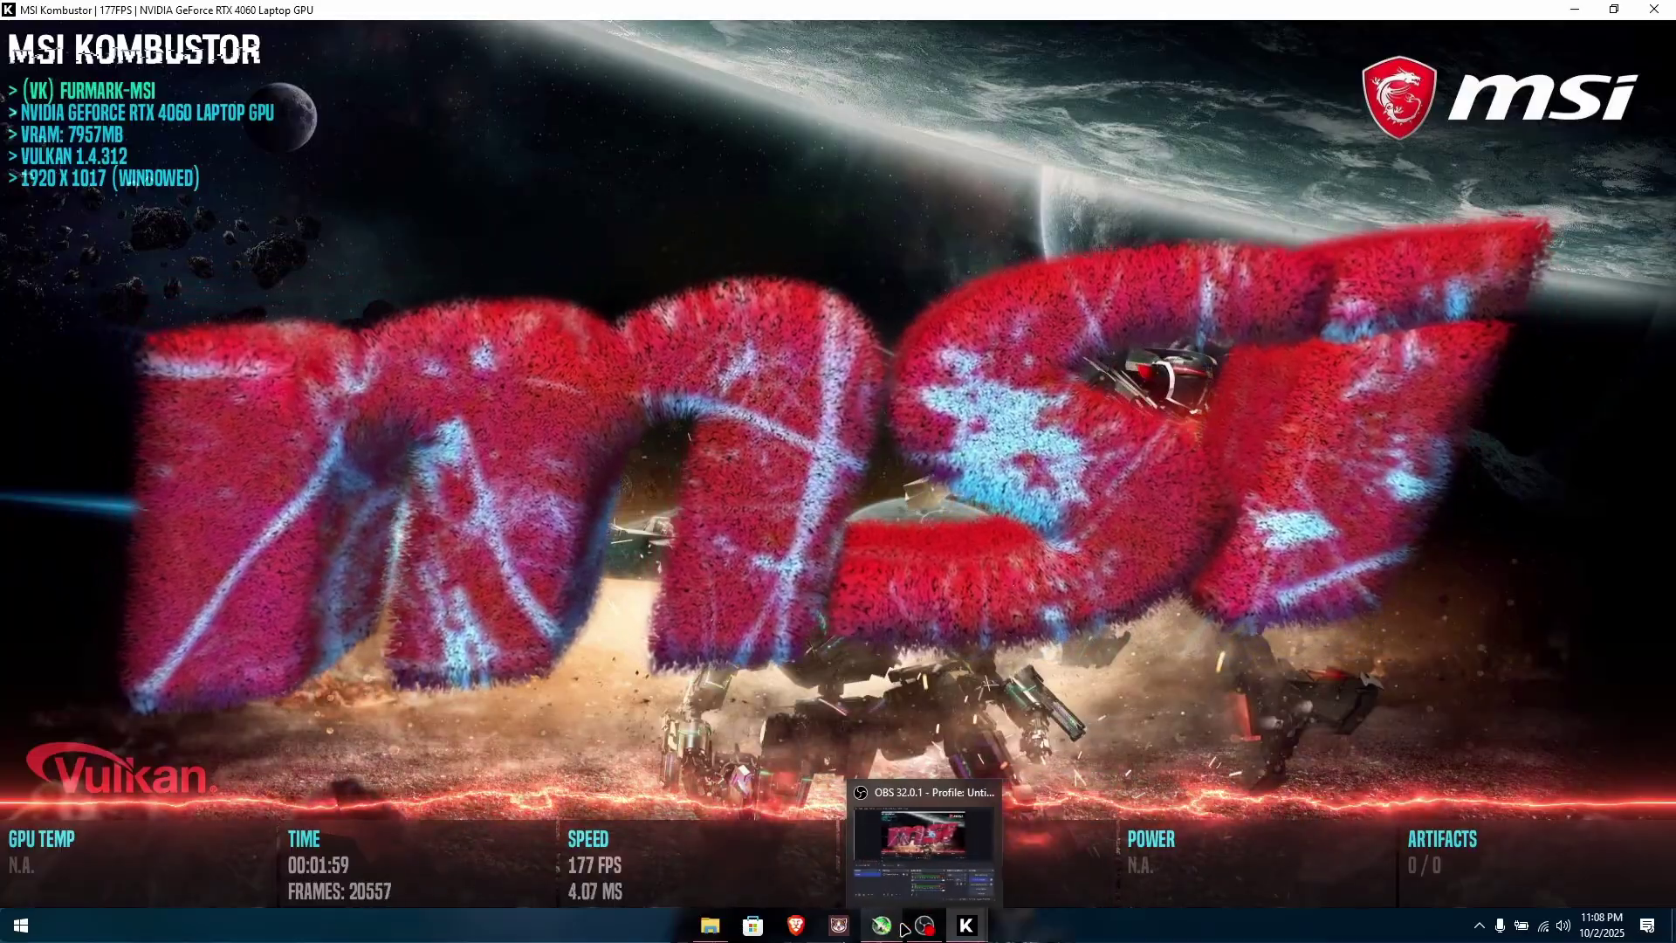
pyautogui.click(882, 925)
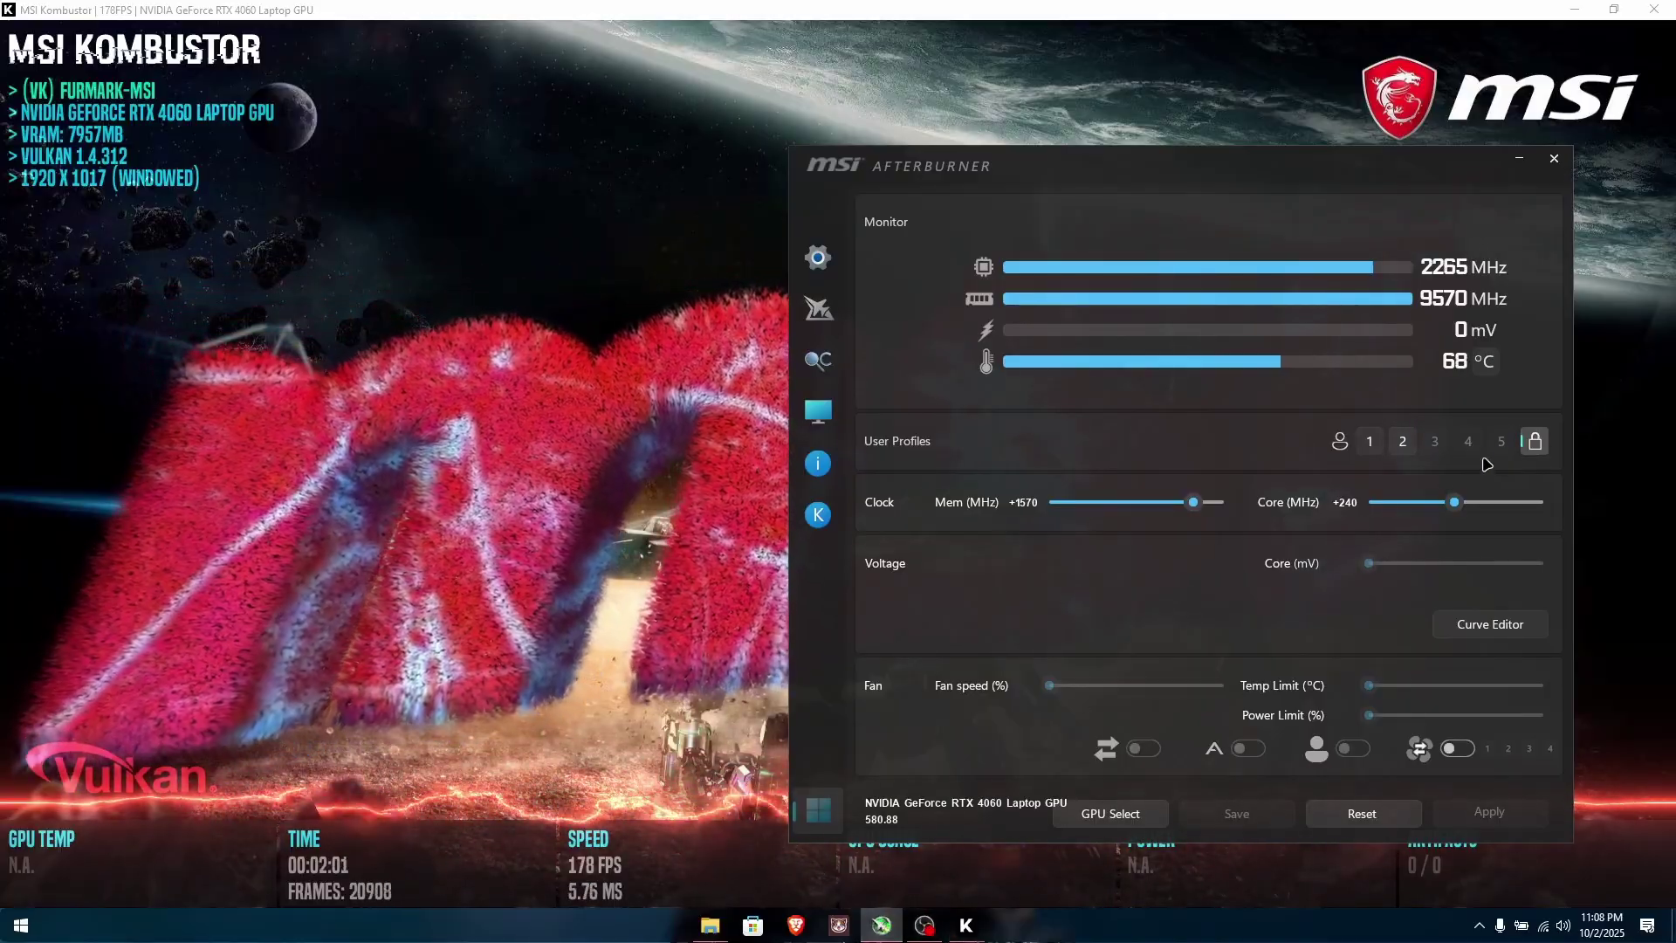
pyautogui.click(1533, 441)
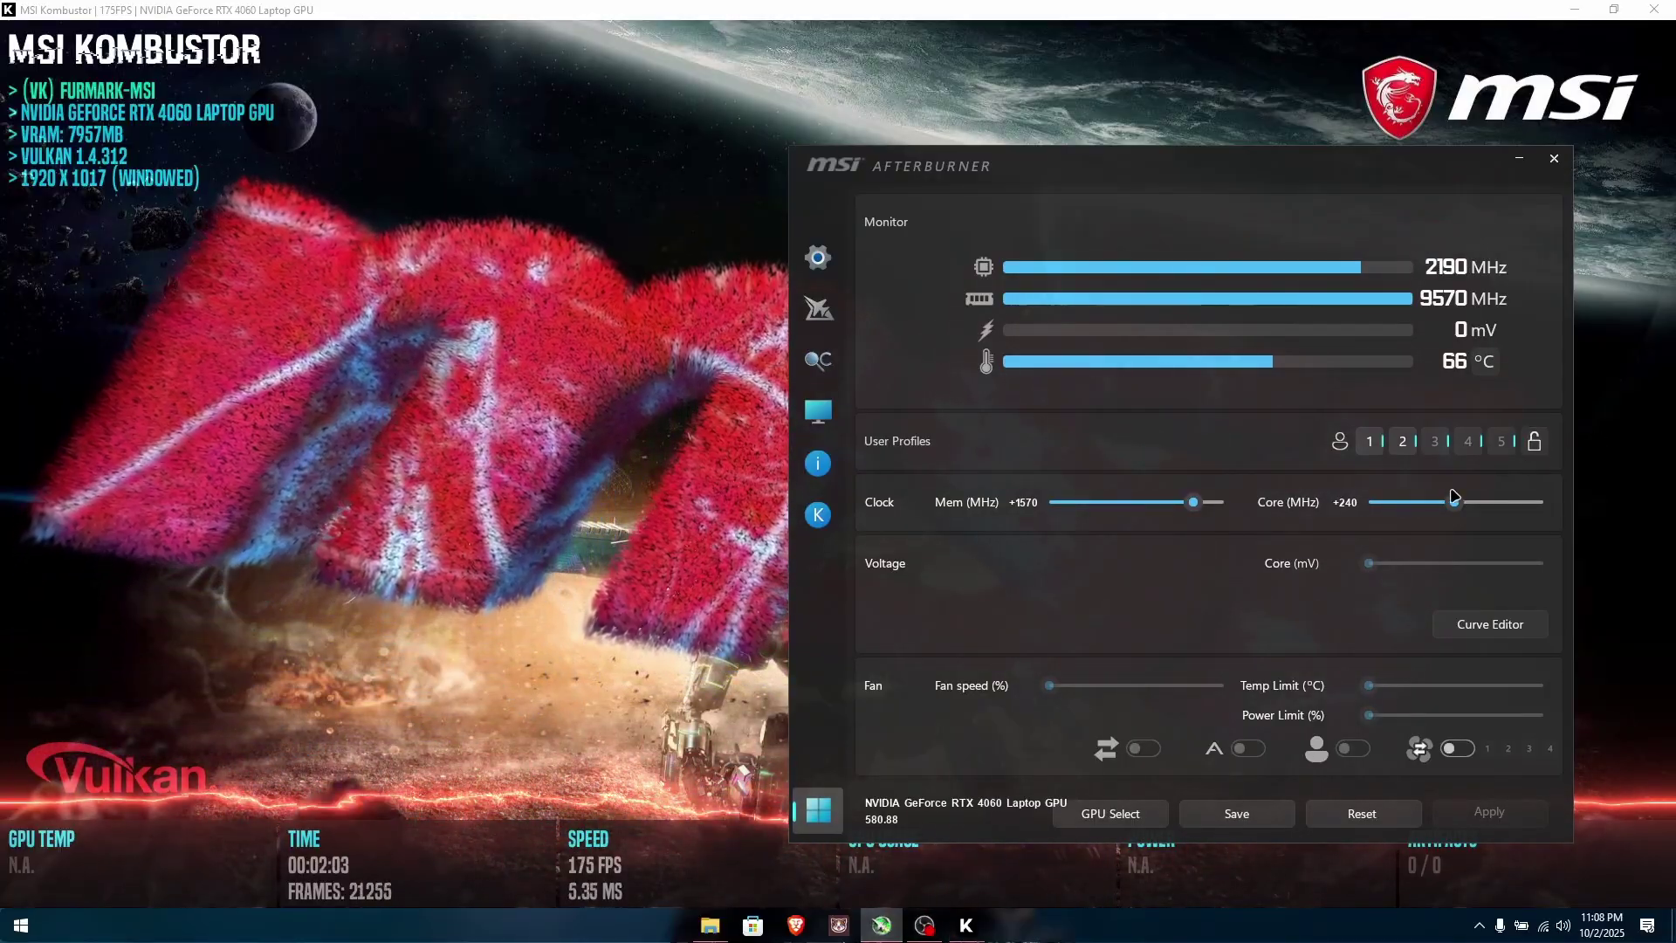
pyautogui.click(1434, 442)
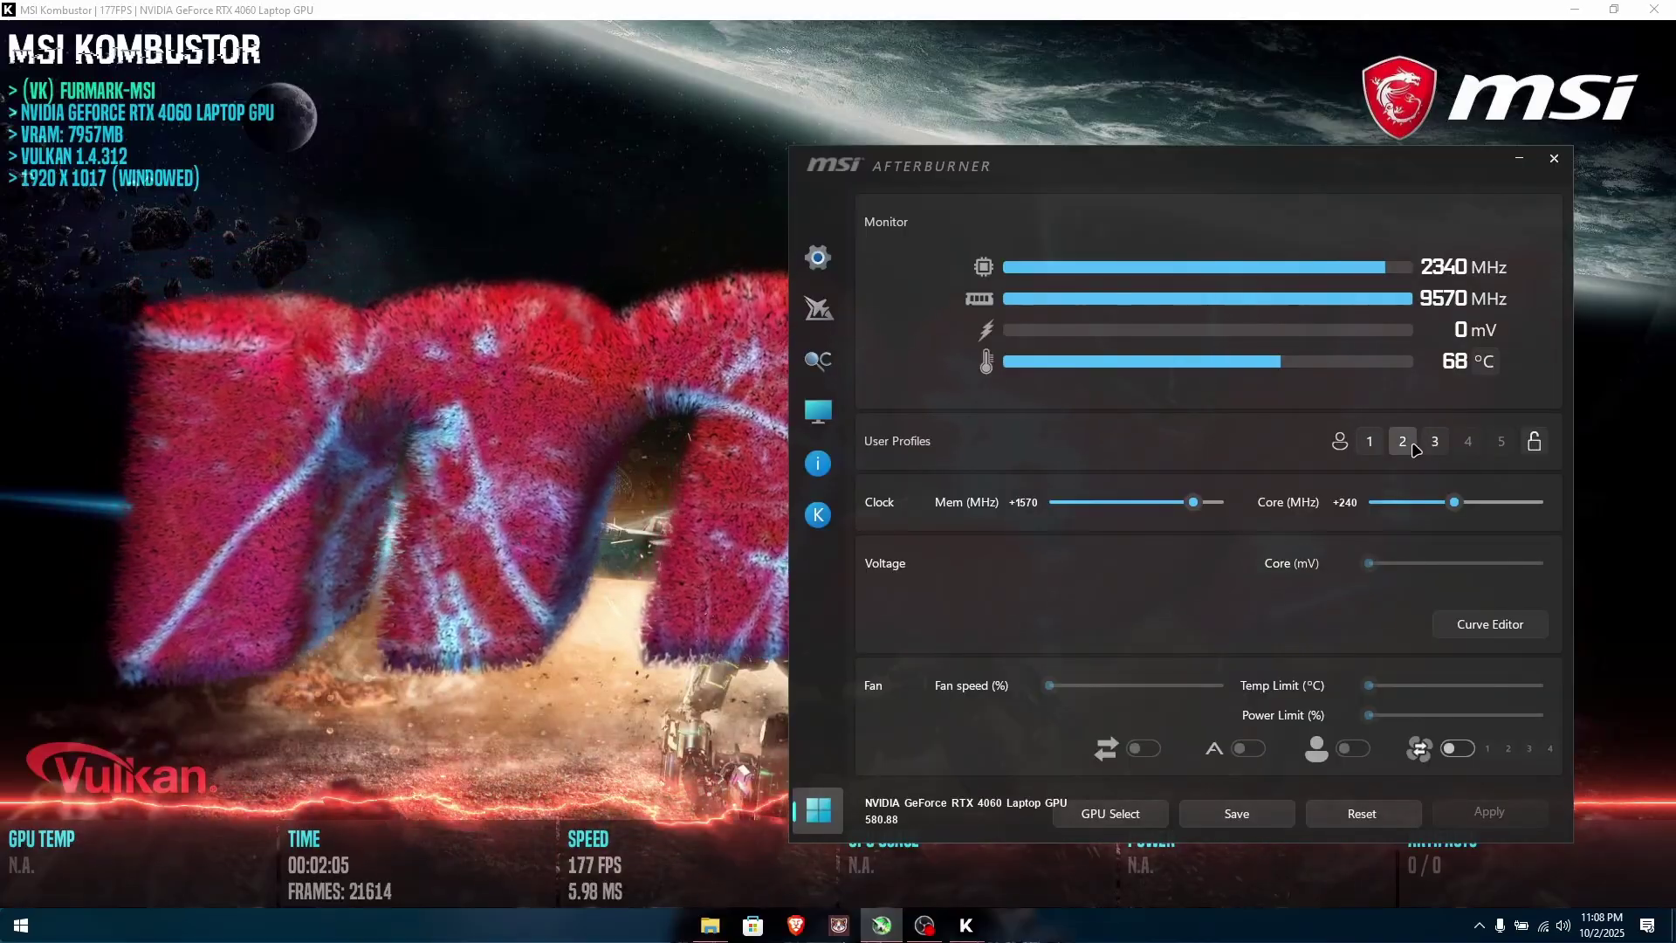
pyautogui.click(1435, 442)
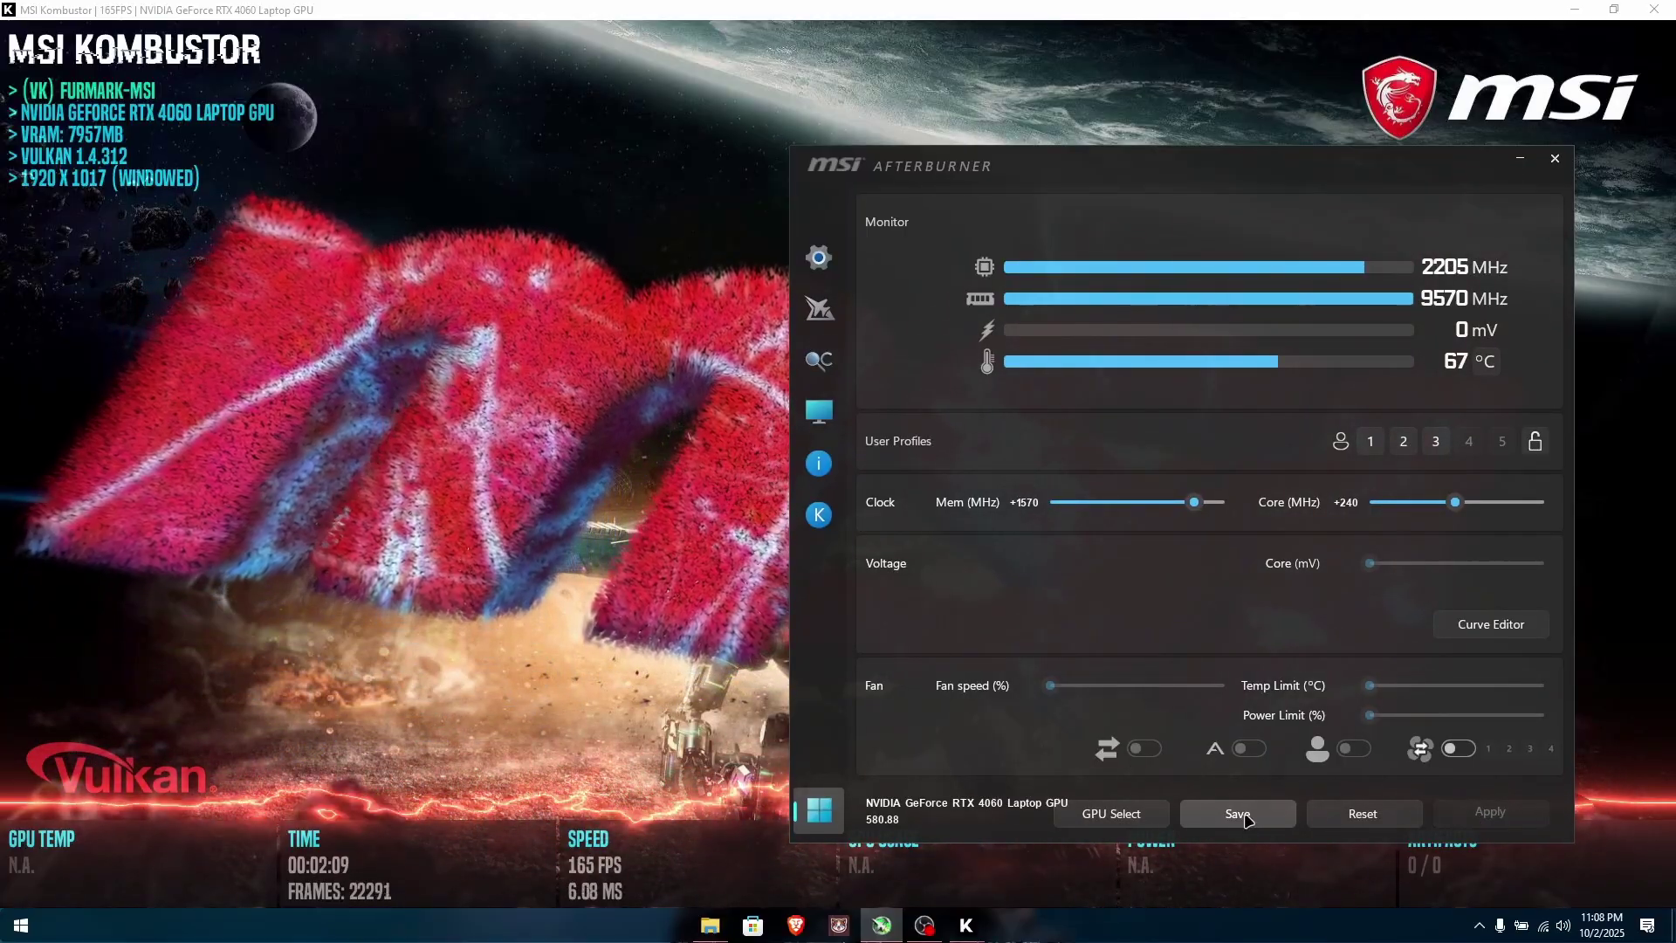
# Reset the clock offsets to compare the stress test's frame rate at stock settings, and reload profile 3
pyautogui.click(1363, 814)
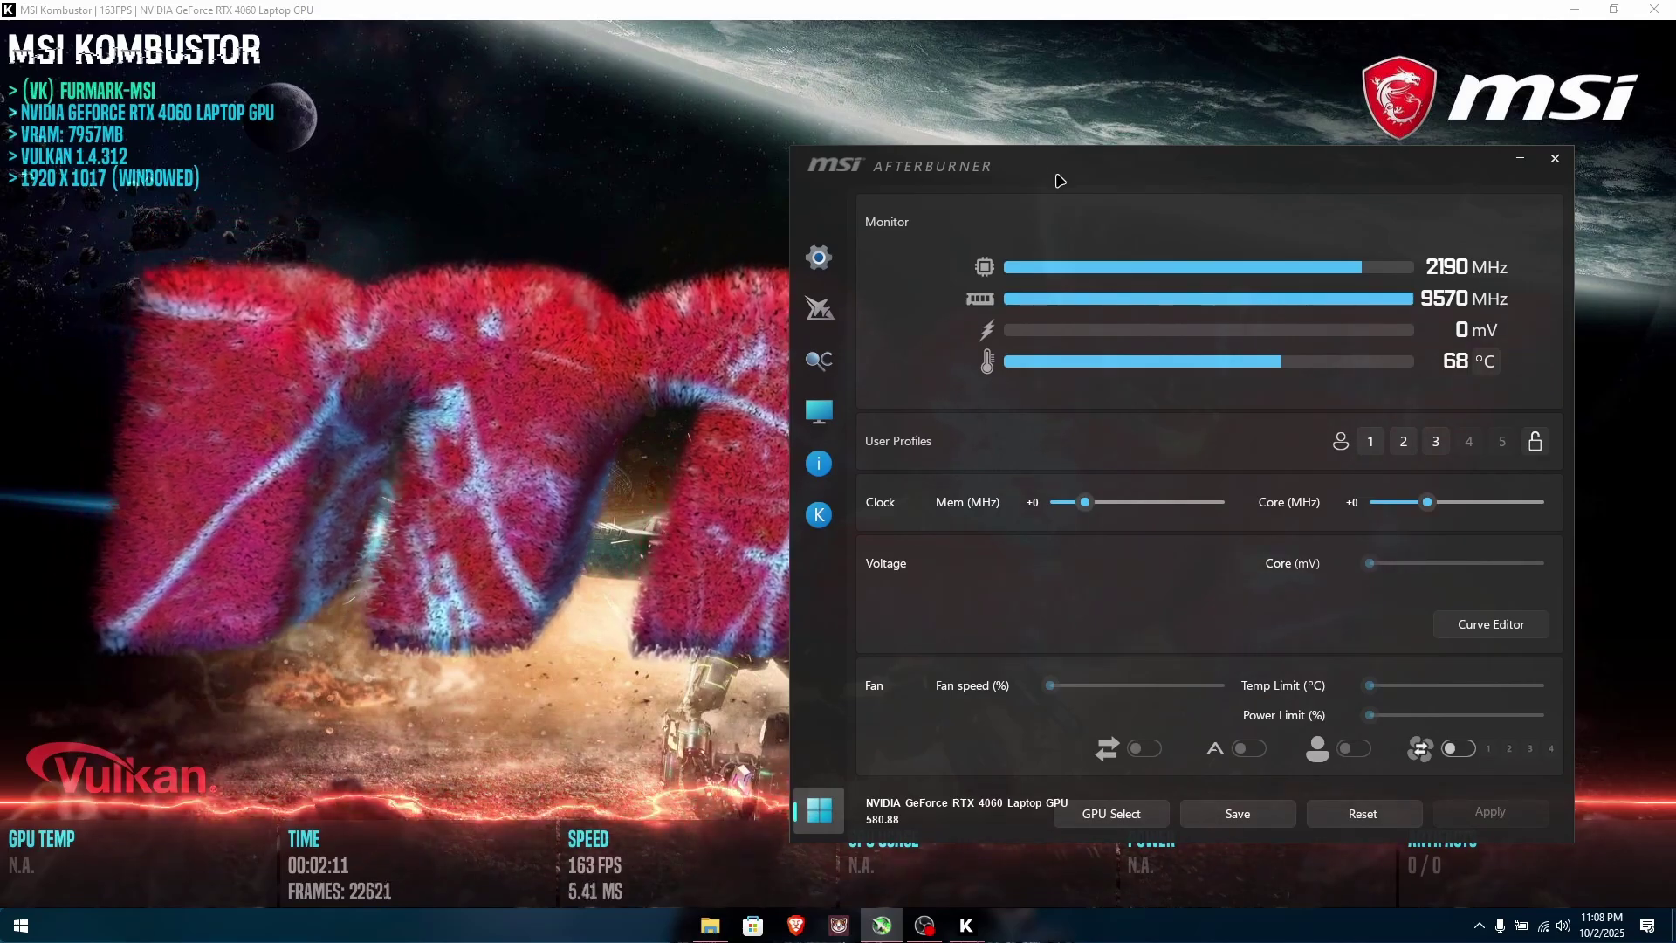
pyautogui.moveTo(1060, 180); pyautogui.dragTo(1106, 75)
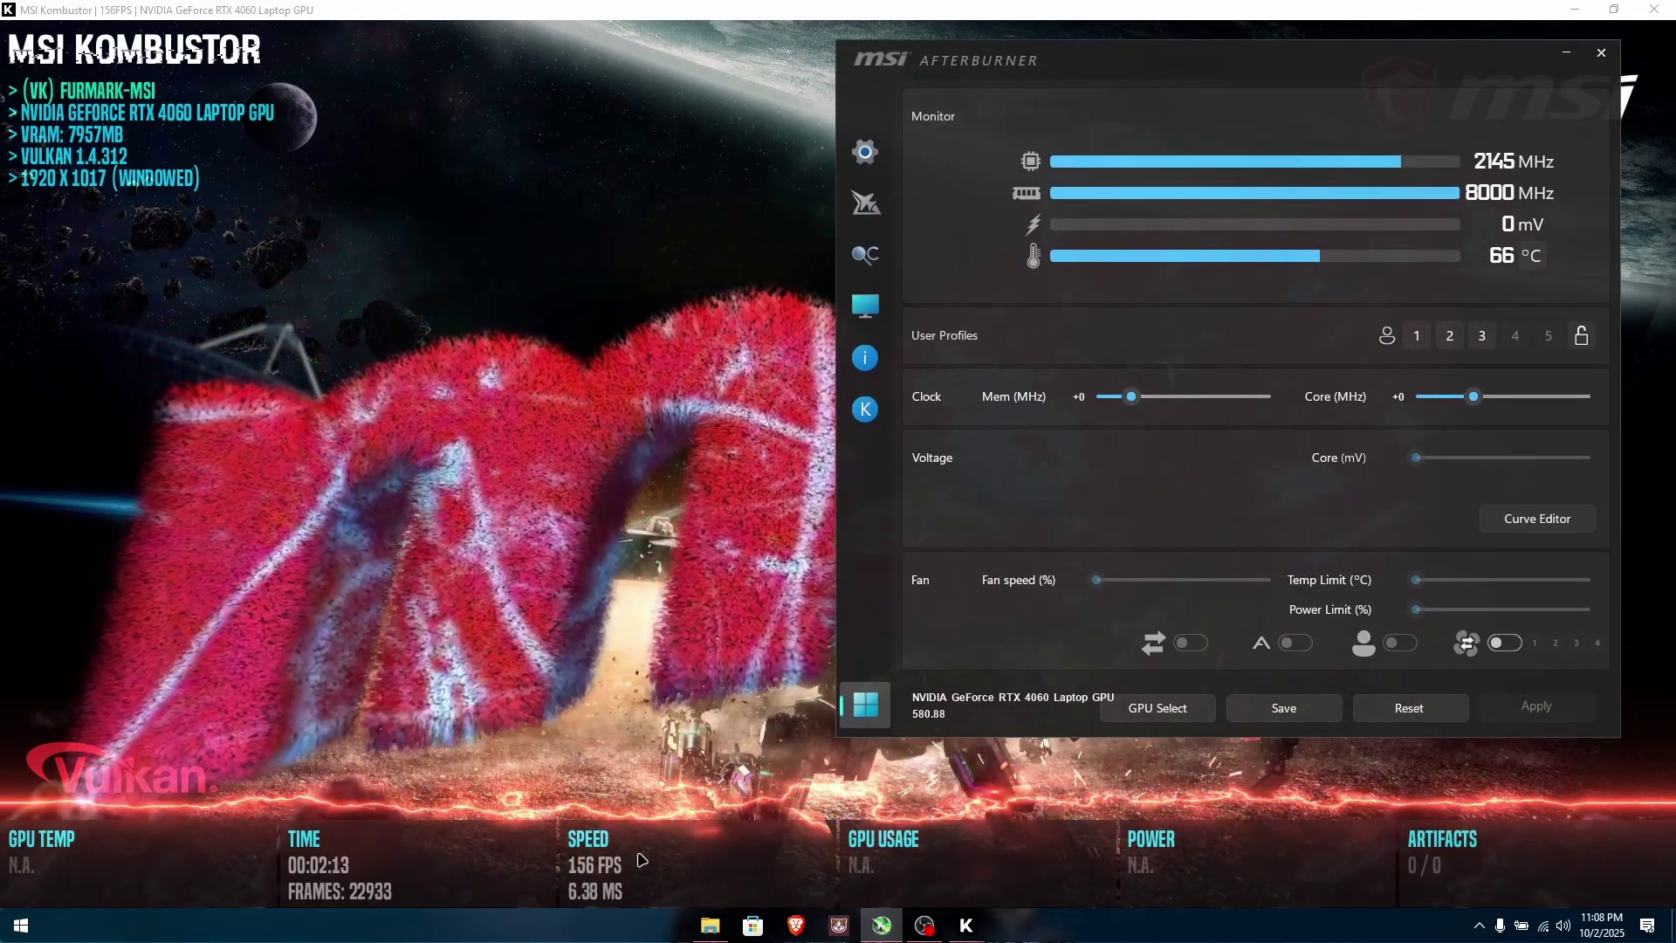
pyautogui.click(1475, 335)
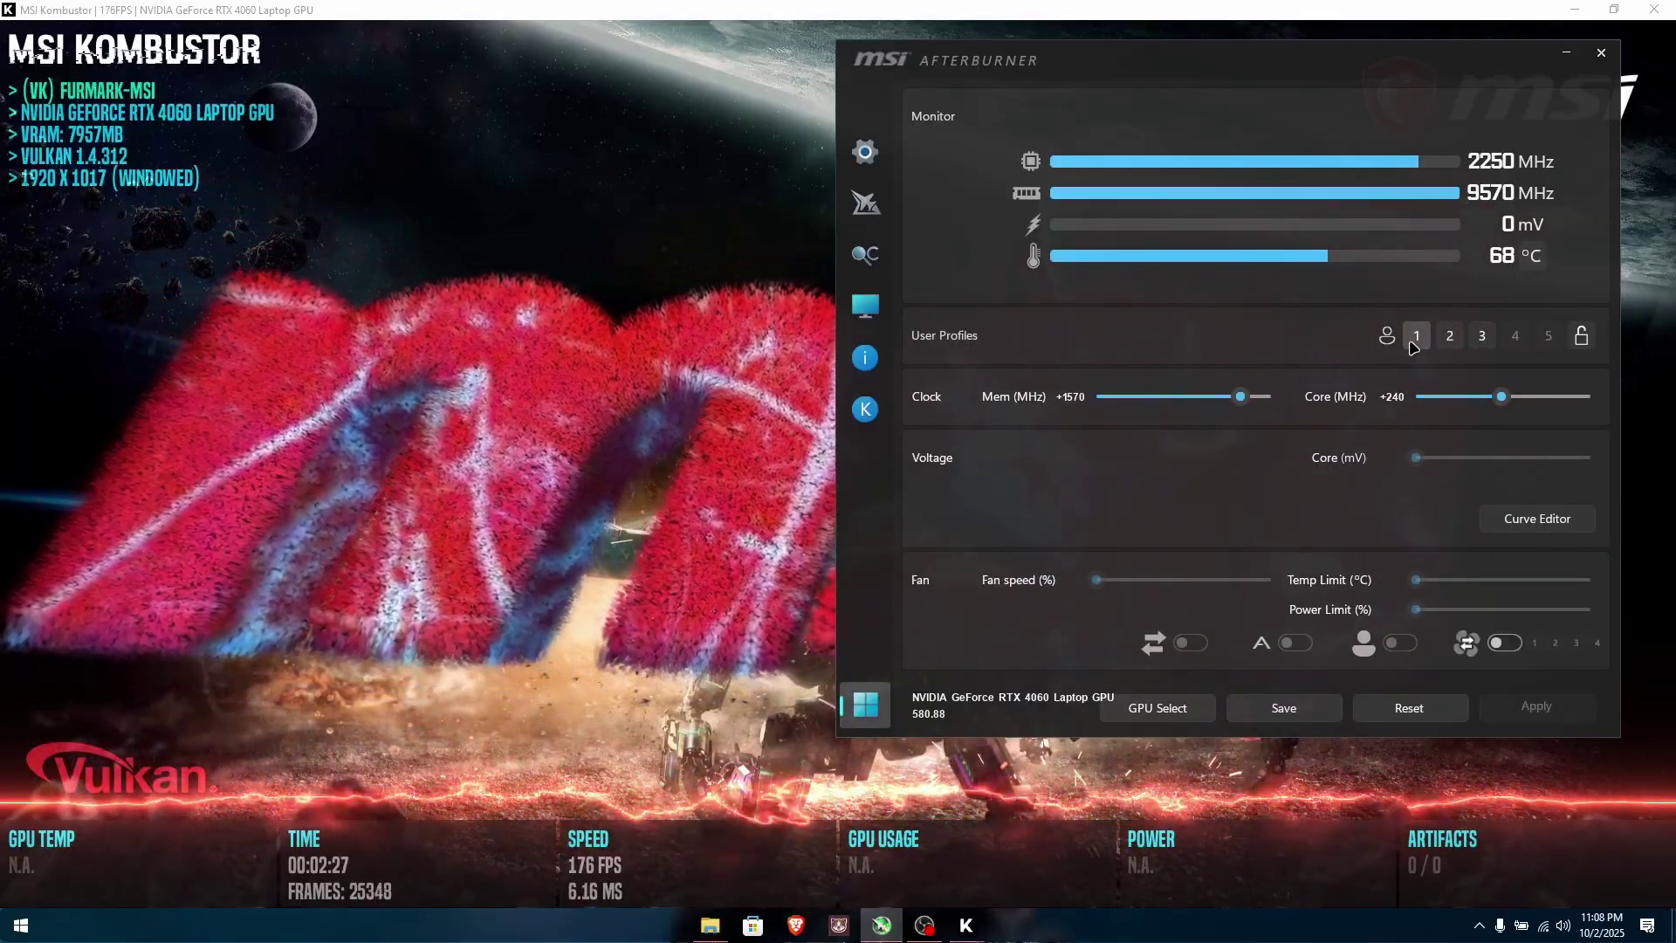
# Reset both clock offsets once more, and load and apply profile 3 for another frame rate comparison
pyautogui.click(1371, 718)
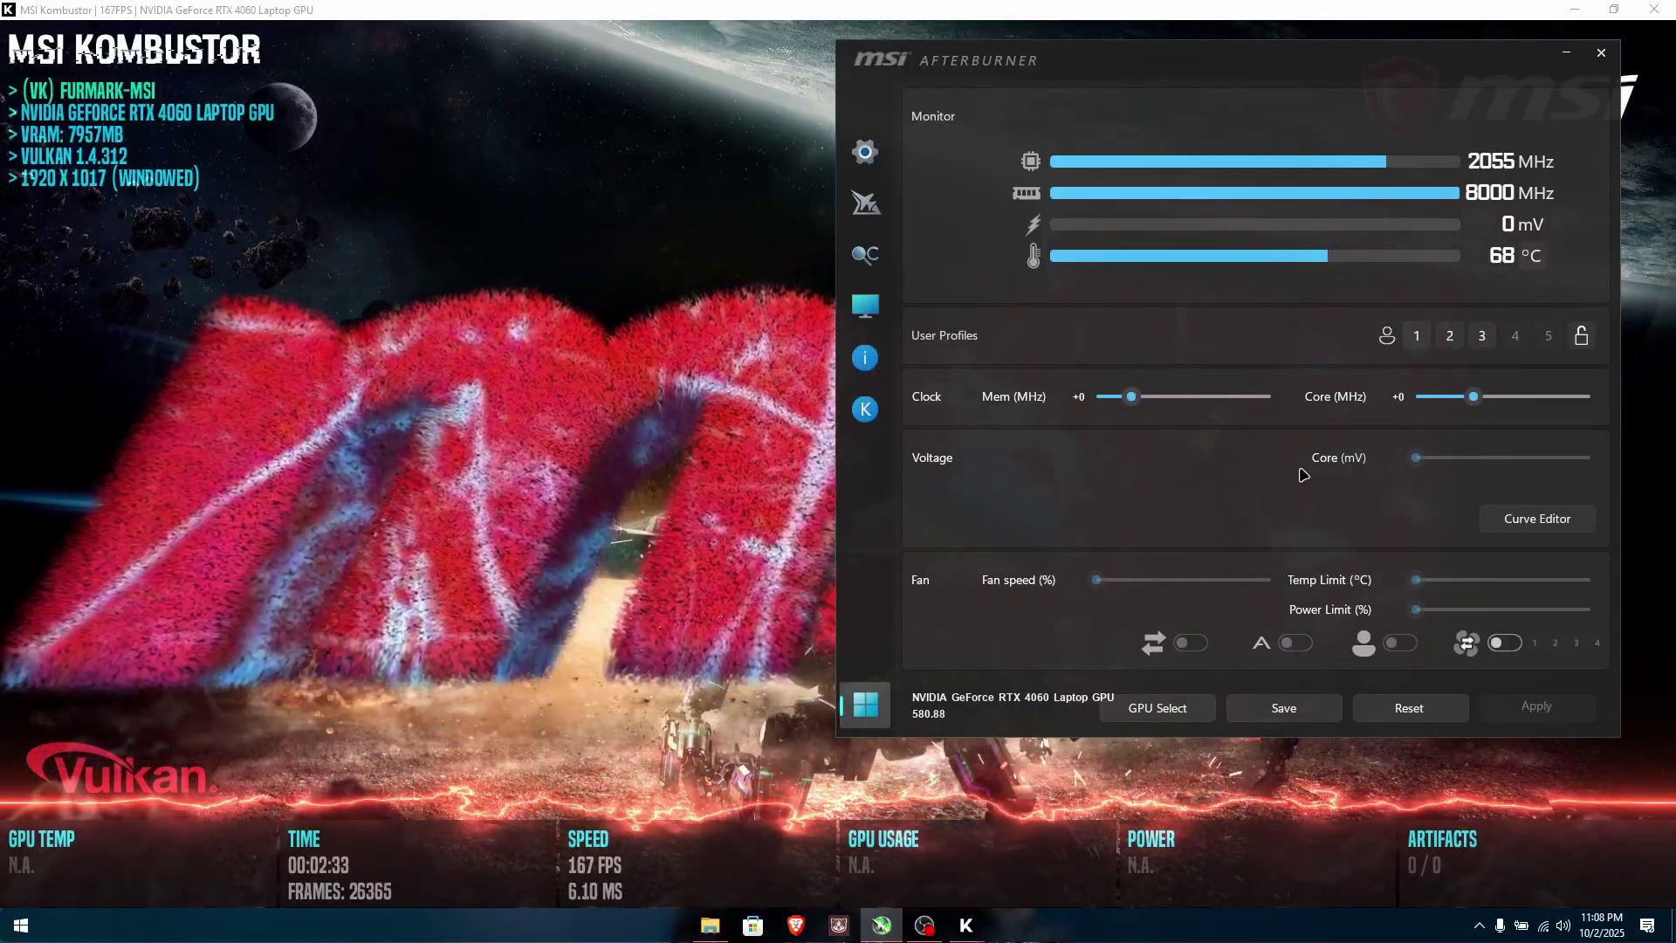
pyautogui.click(1483, 337)
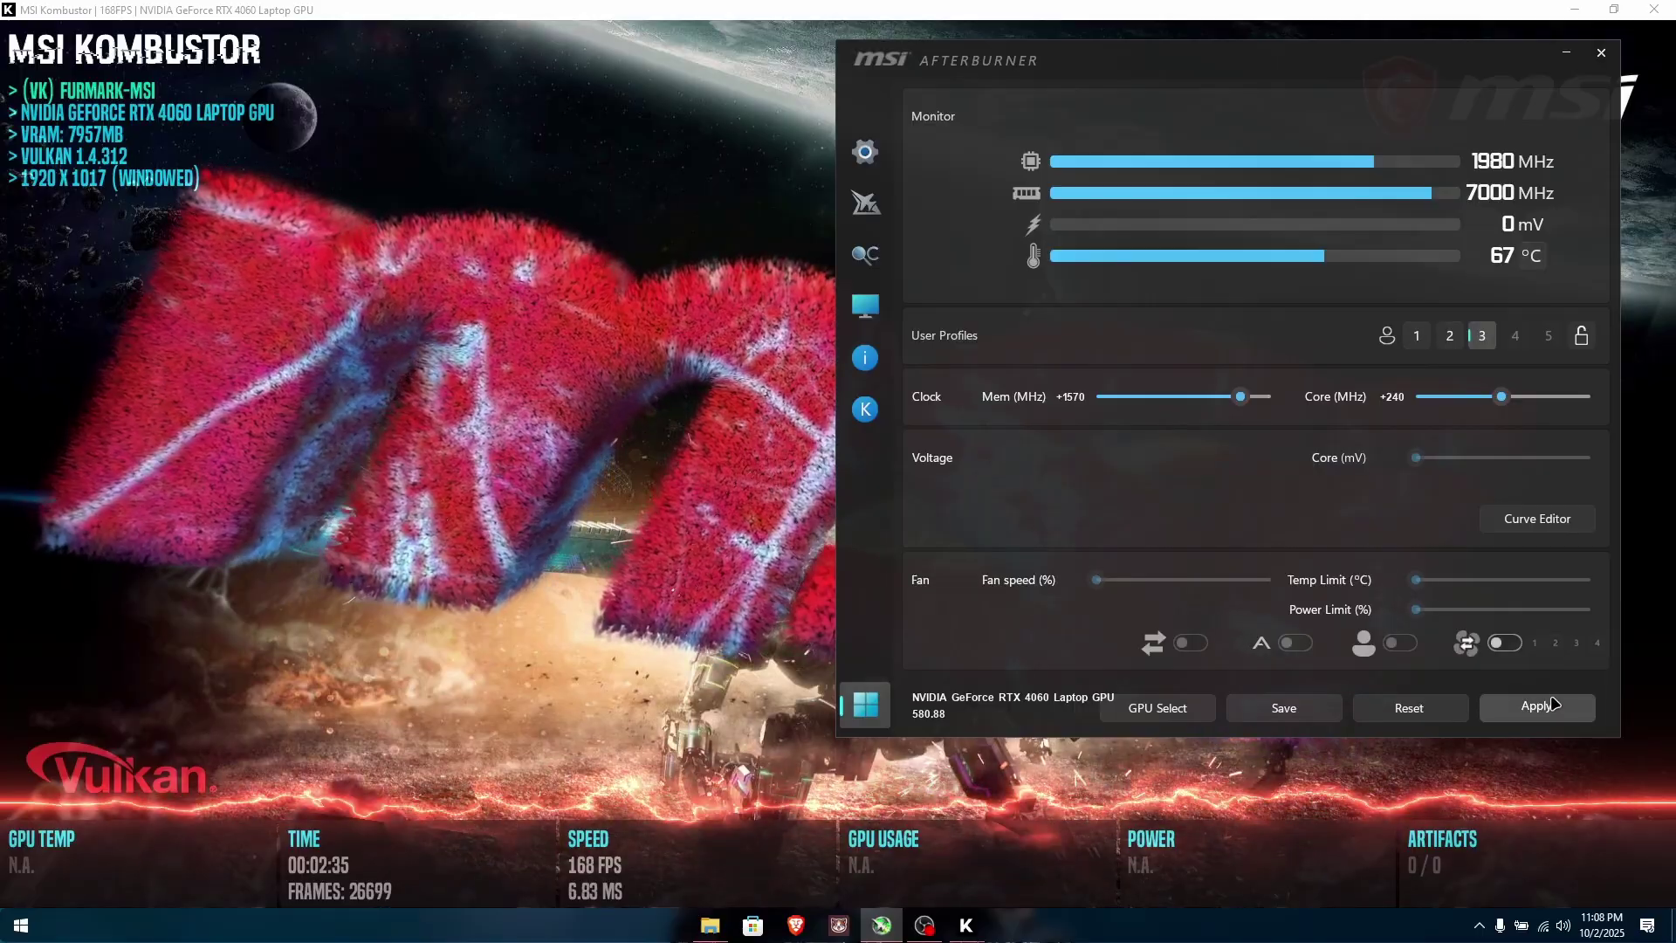
pyautogui.click(1535, 707)
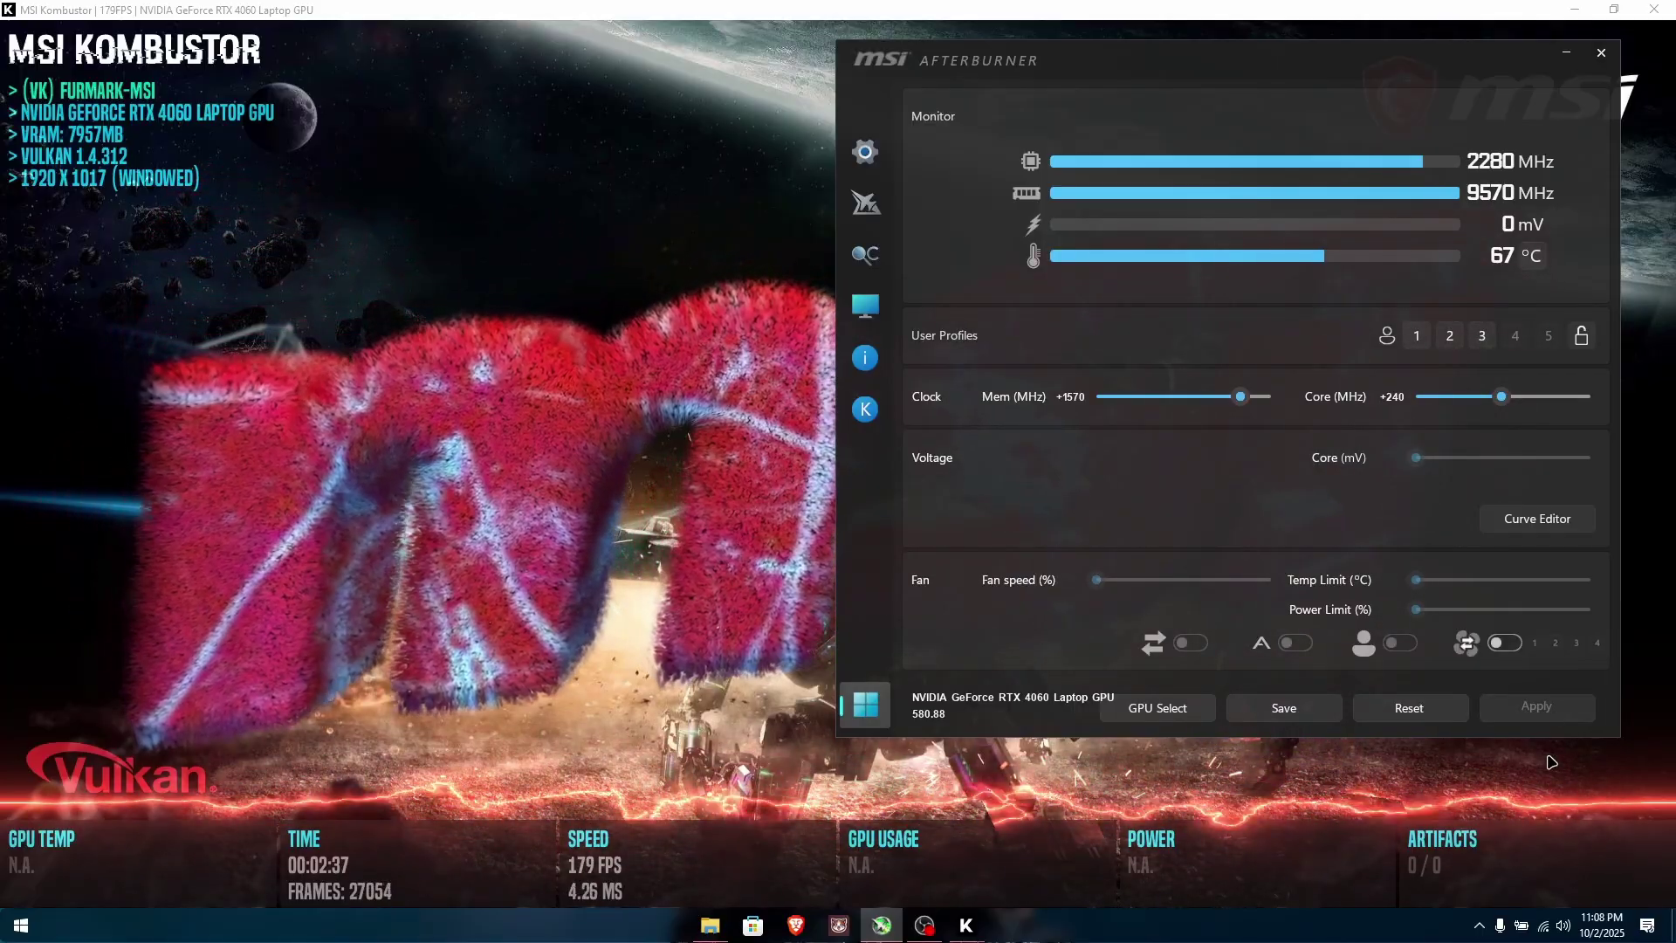
# Minimize MSI Afterburner and close the running stress test window
pyautogui.click(1567, 52)
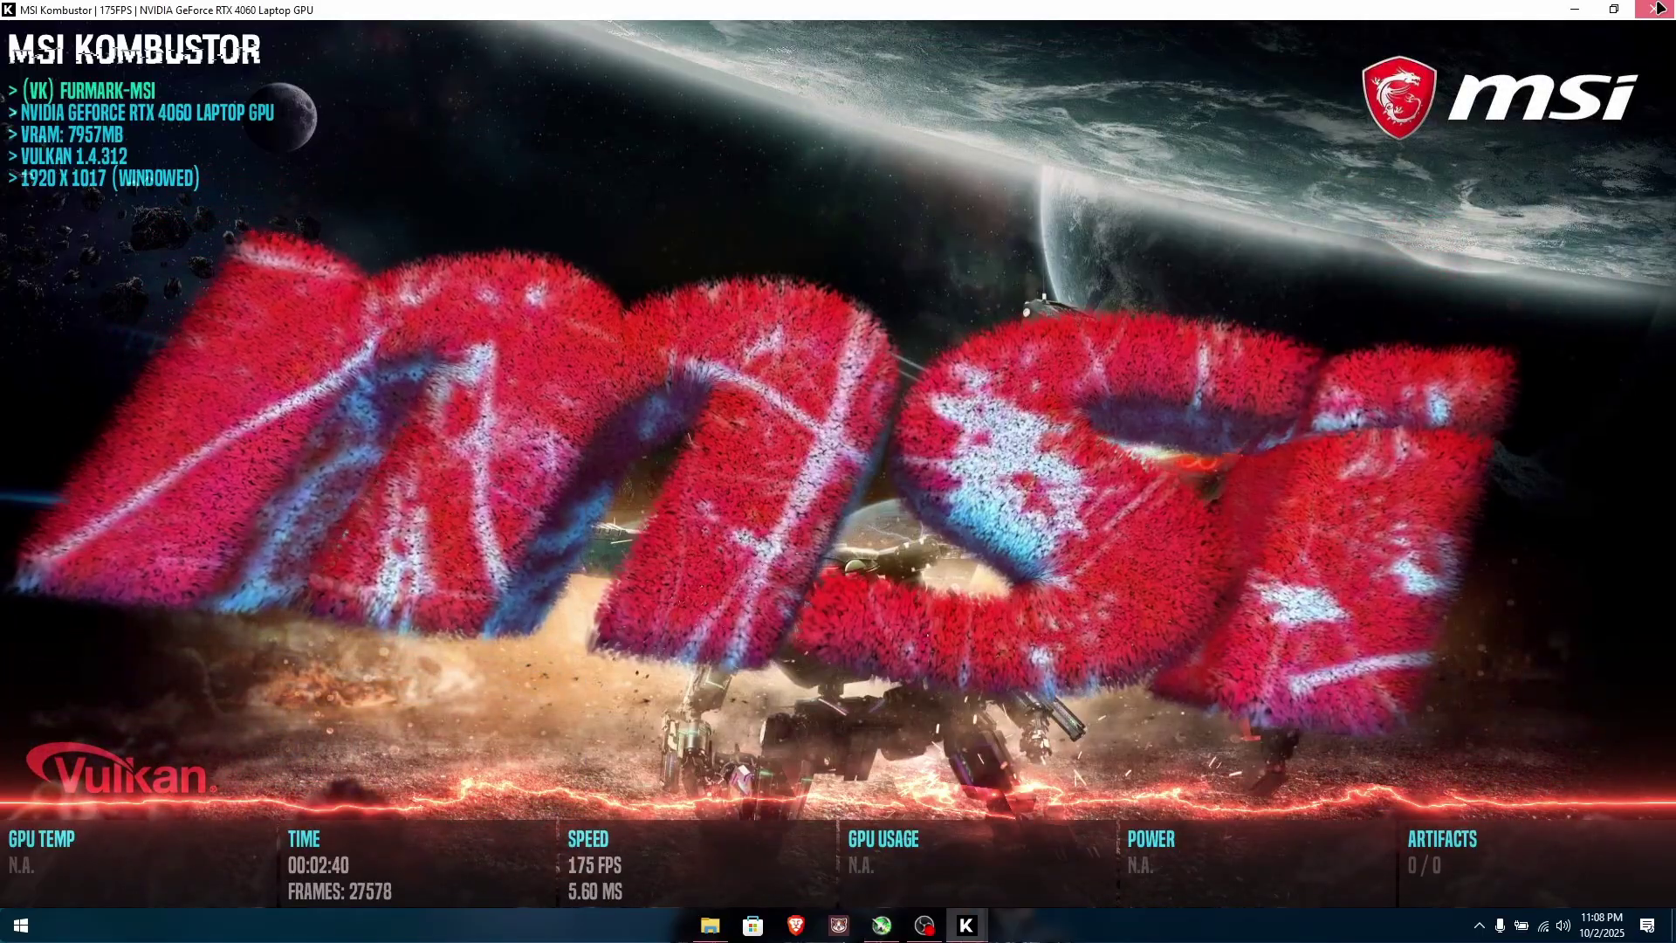
pyautogui.click(1661, 9)
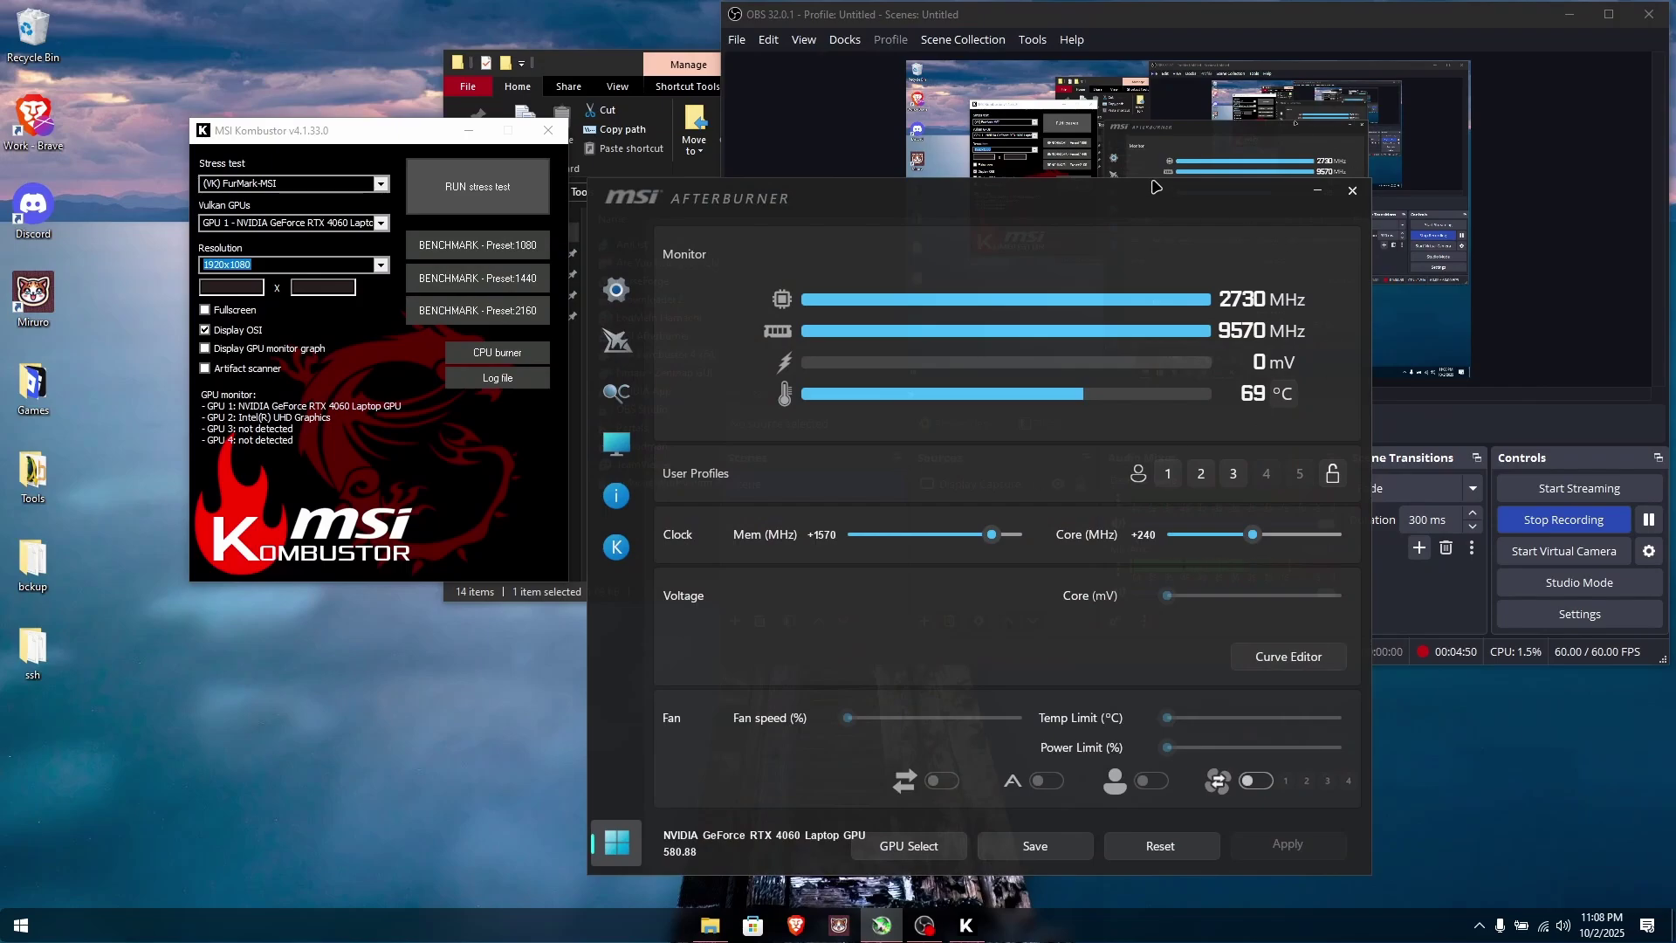
# Move the MSI Afterburner window clear of the OBS controls and stop the recording in OBS
pyautogui.moveTo(1156, 186); pyautogui.dragTo(695, 172)
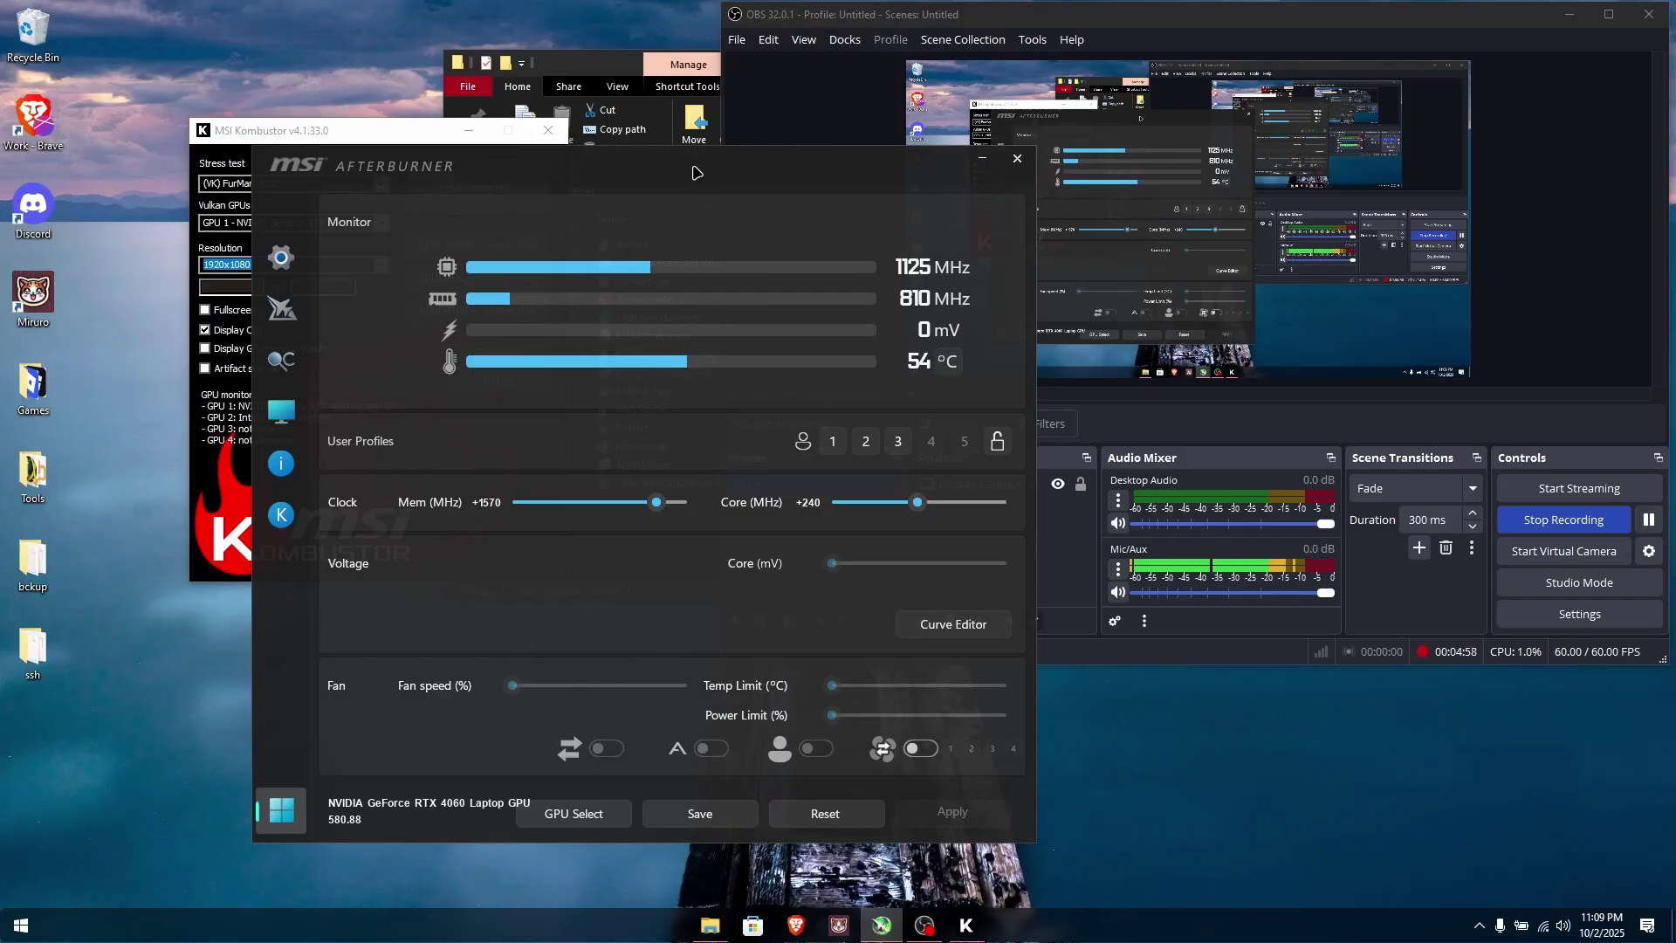
pyautogui.moveTo(696, 172); pyautogui.dragTo(674, 81)
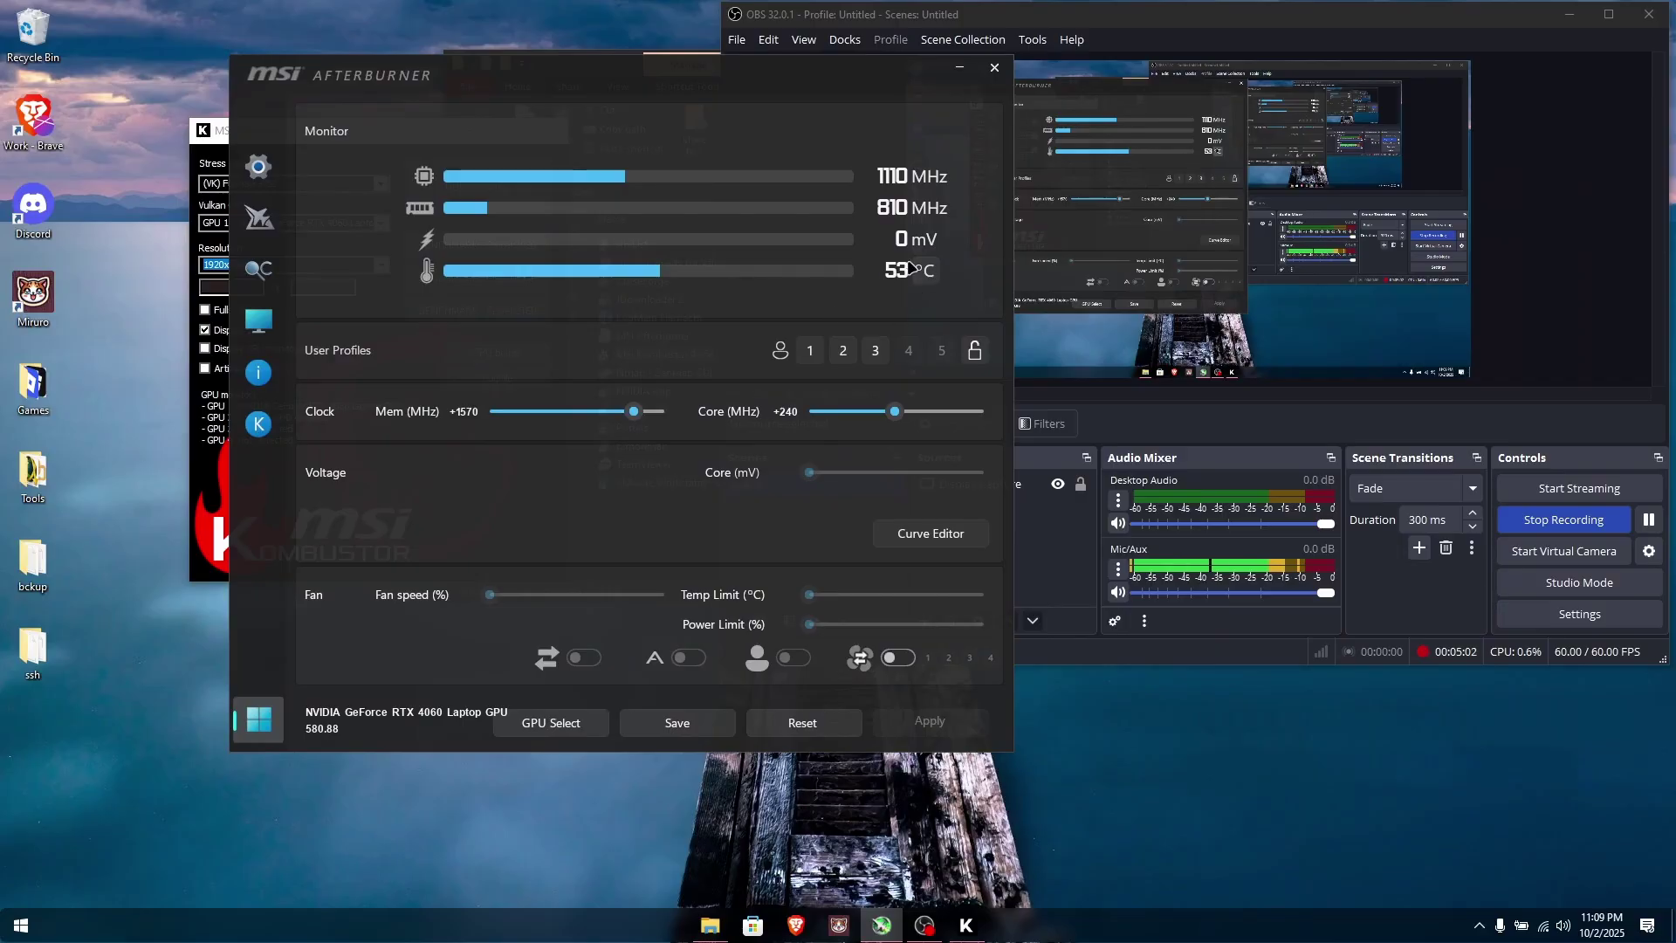
pyautogui.moveTo(703, 77); pyautogui.dragTo(655, 166)
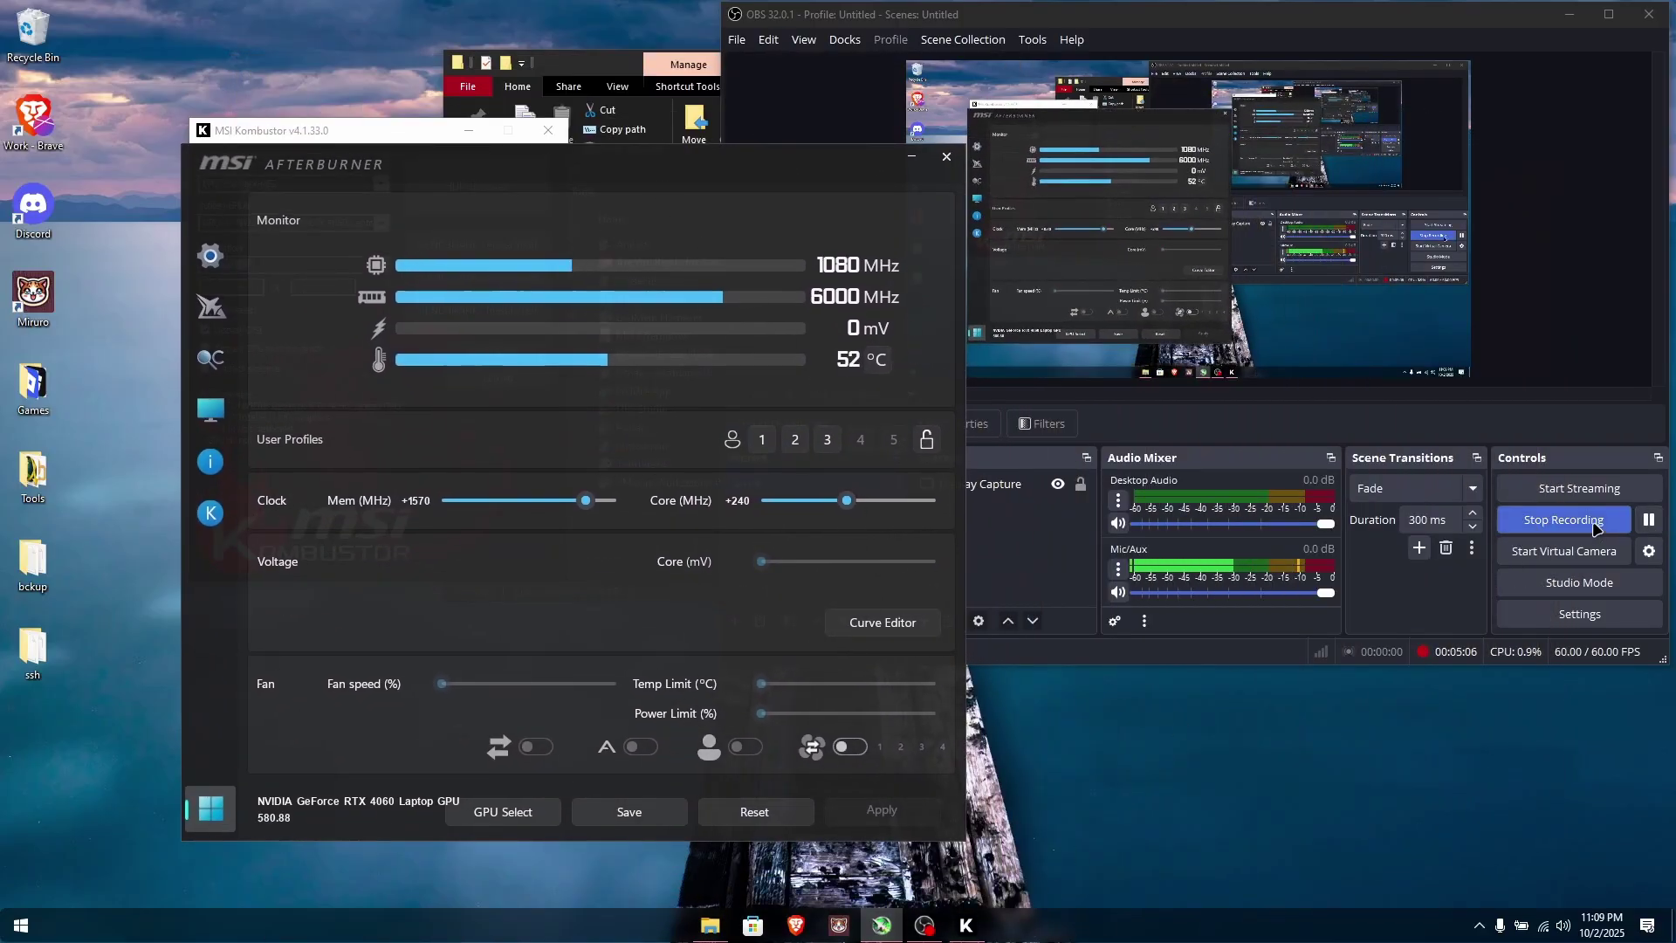
pyautogui.click(1564, 519)
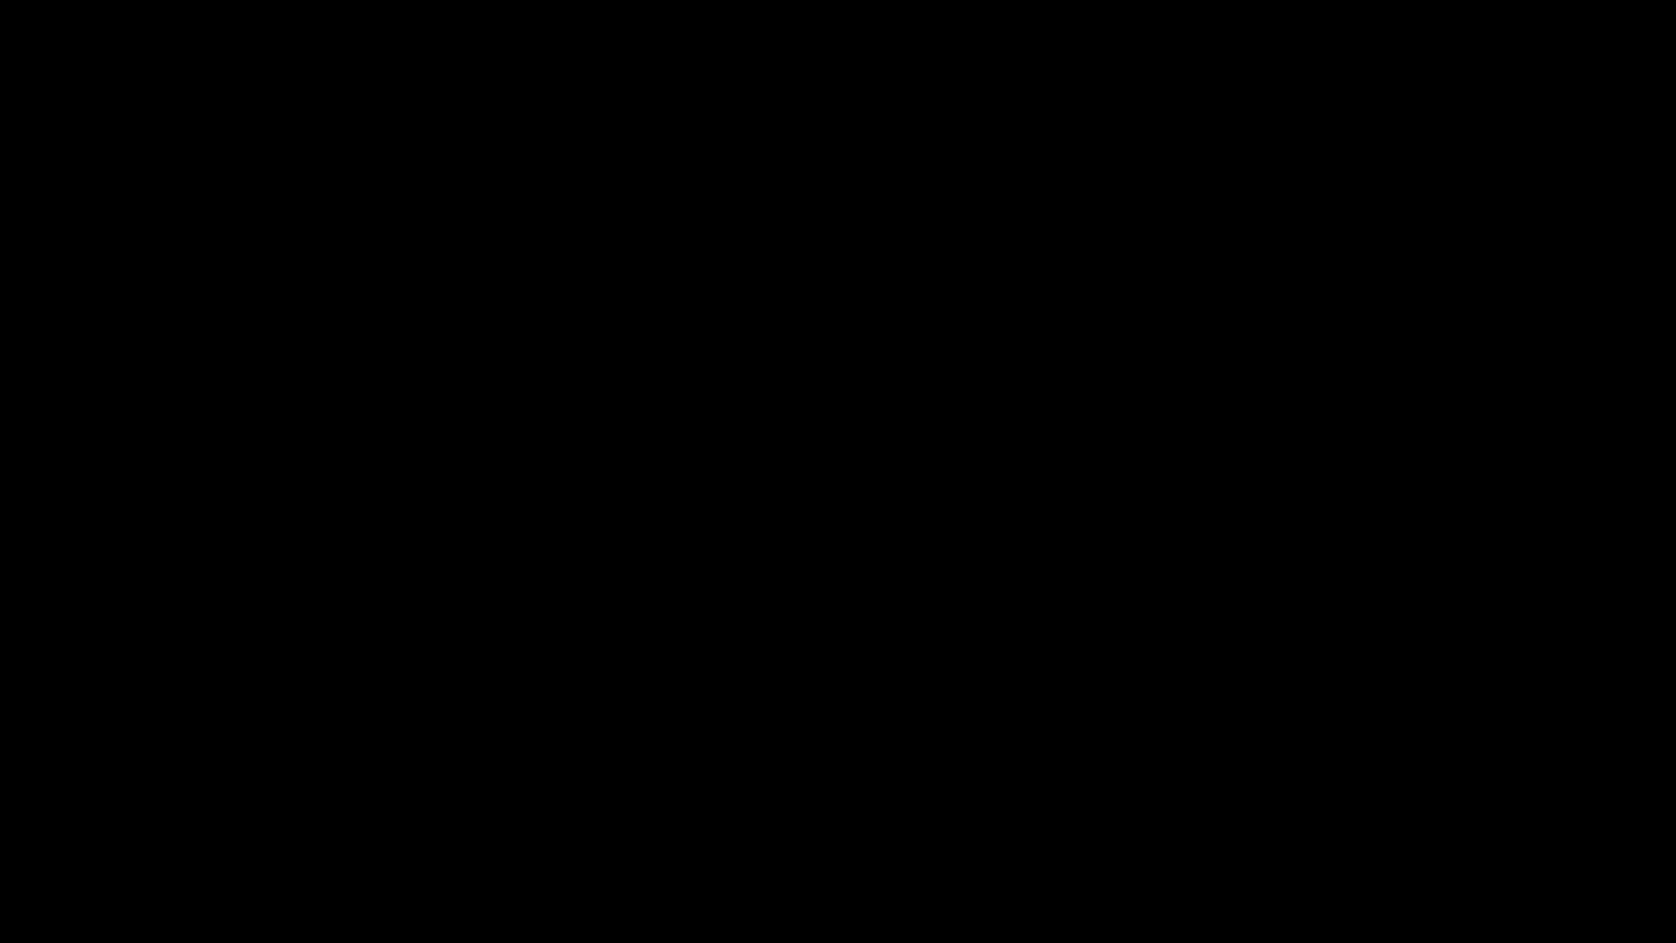